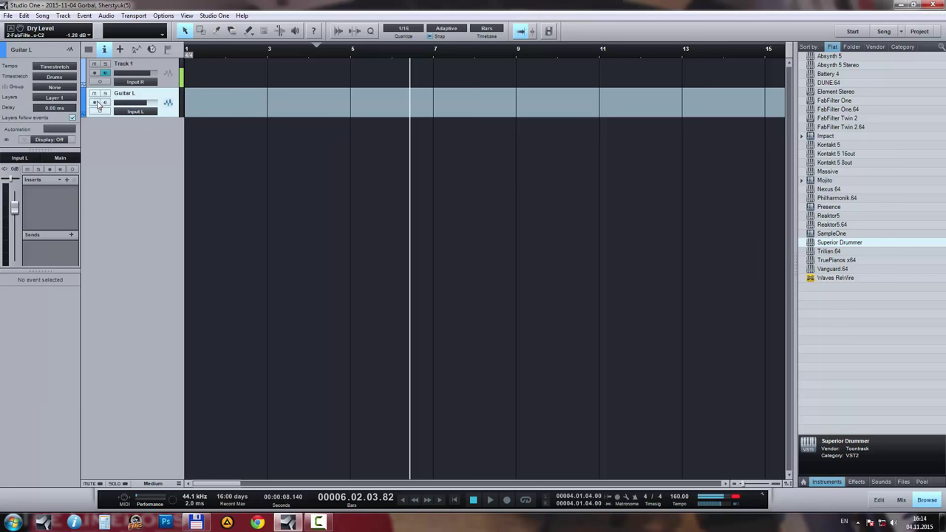
# Step: Arm the Guitar L track for recording and show the mixing console with full-height channels and their inserts
pyautogui.click(96, 102)
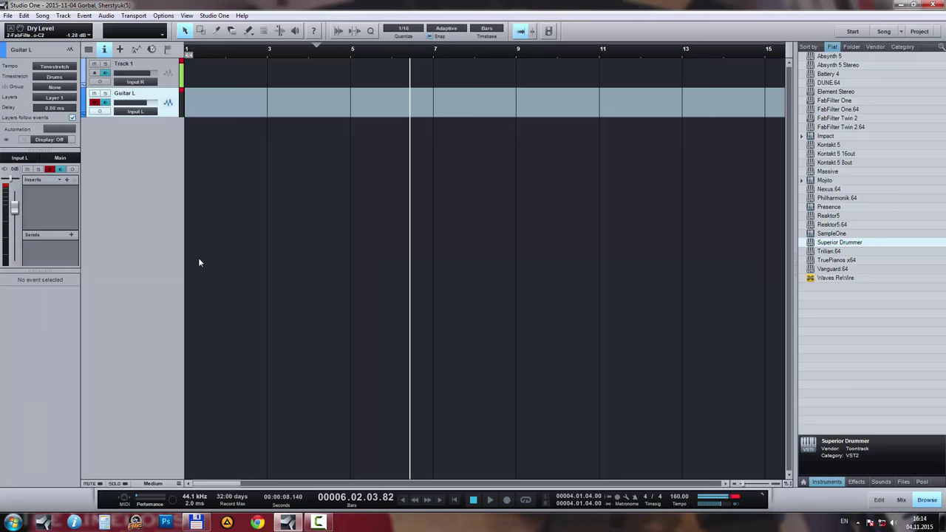
pyautogui.press('F3')
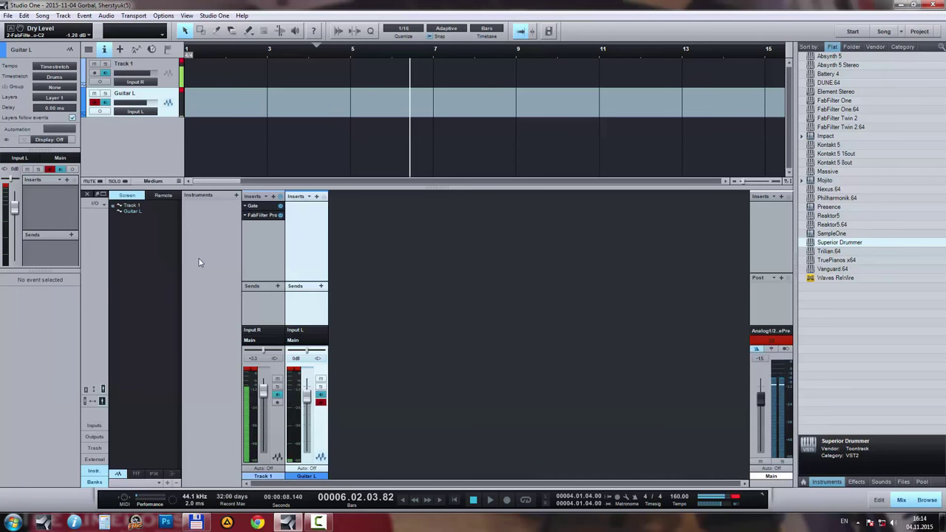
pyautogui.click(101, 387)
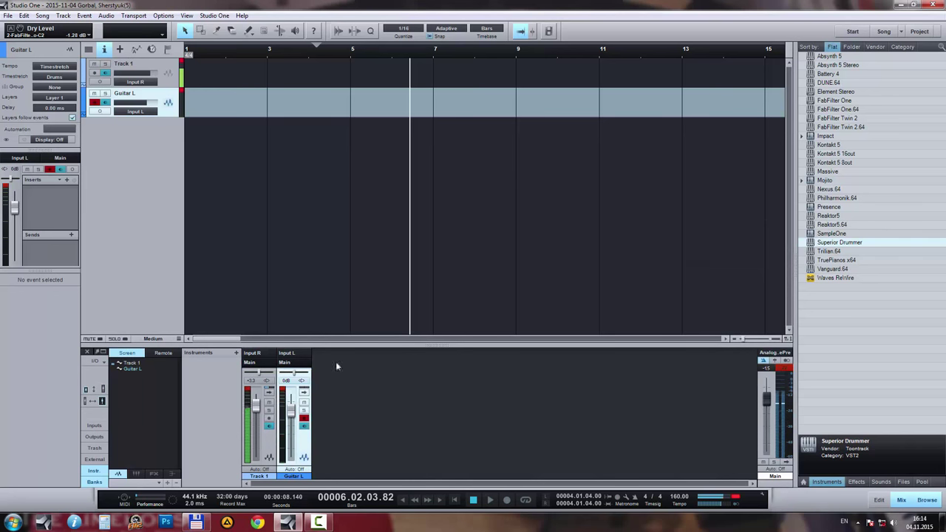
pyautogui.click(95, 390)
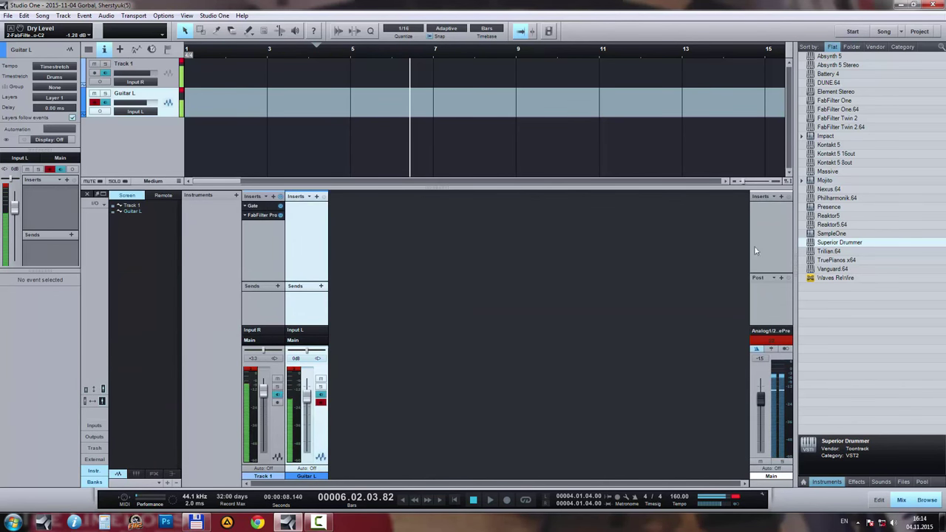
# Step: Insert the TSE_808_2.0_x64 overdrive effect on the Guitar L channel and close its window
pyautogui.click(856, 483)
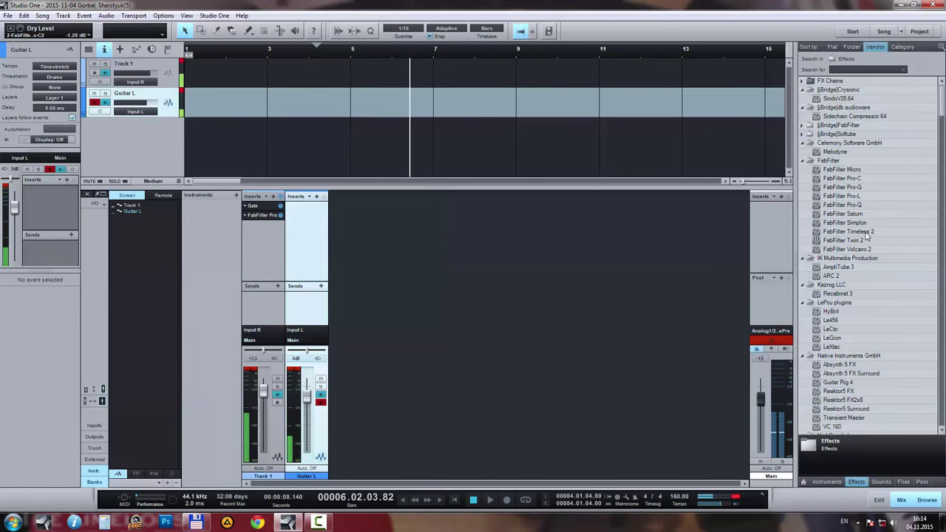
pyautogui.scroll(-3, 869, 236)
pyautogui.scroll(-3, 867, 235)
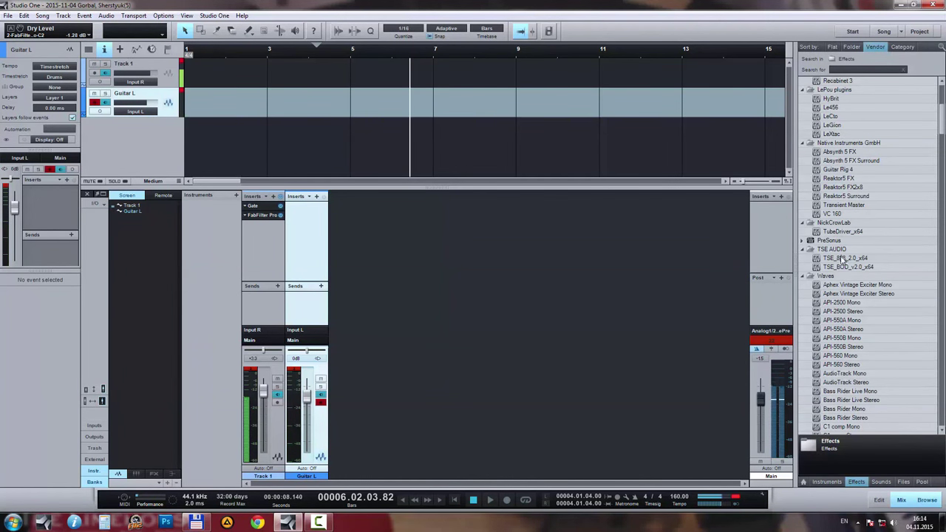
pyautogui.moveTo(842, 261); pyautogui.dragTo(307, 213)
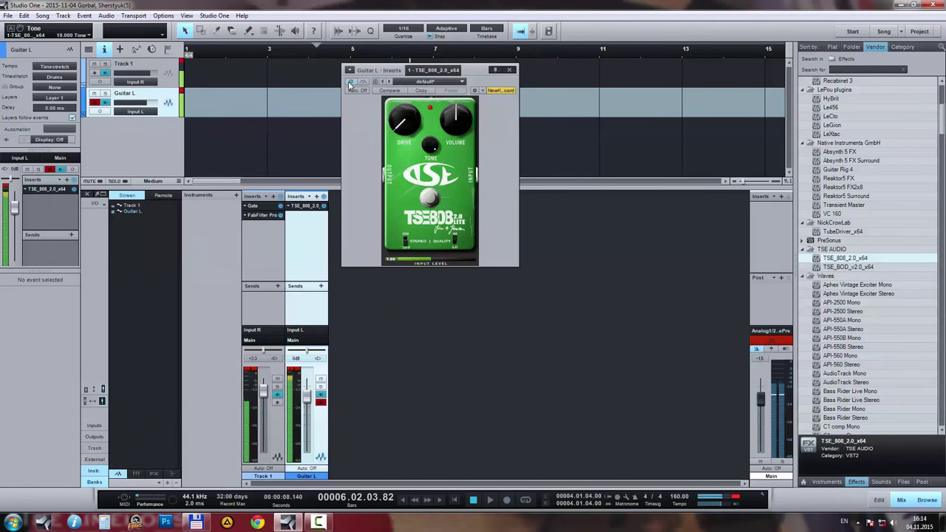
pyautogui.click(508, 70)
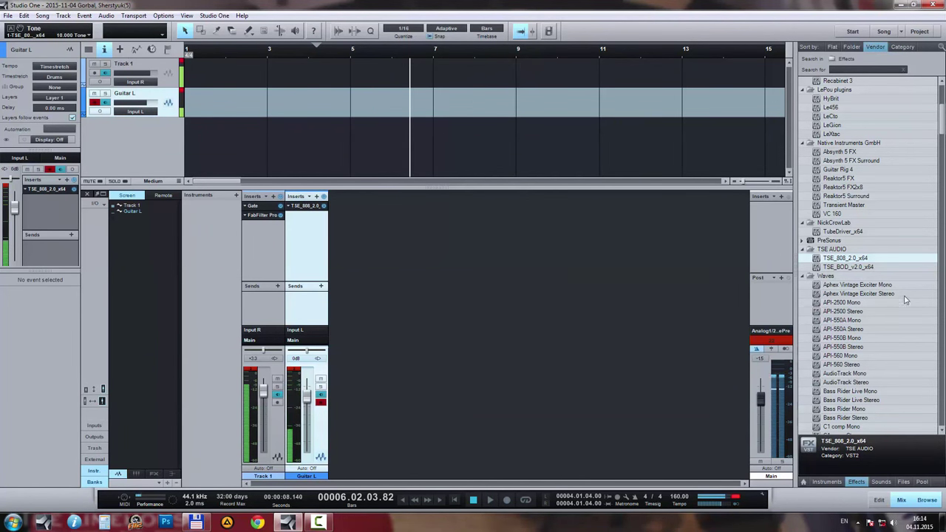
# Step: Insert the Le456 amp after the overdrive on Guitar L and set it to channel A, High Gain and High quality
pyautogui.scroll(4, 821, 244)
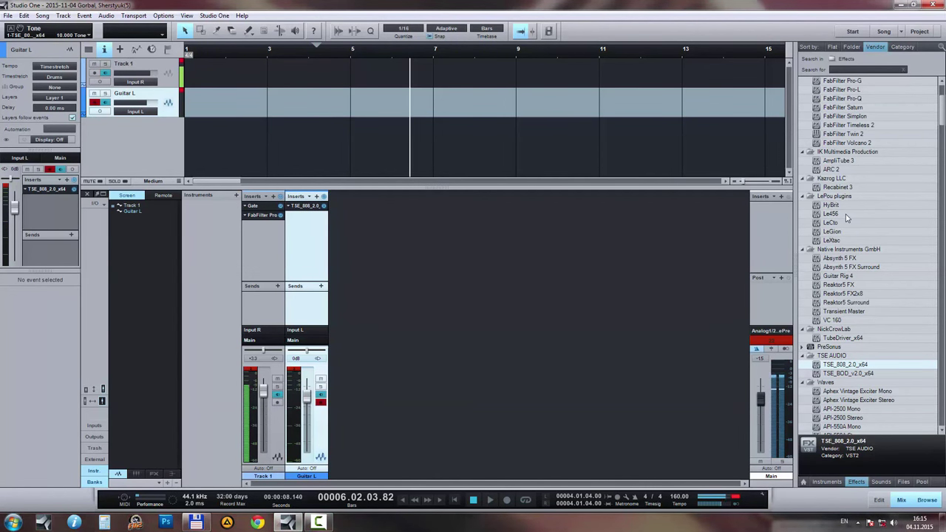
pyautogui.moveTo(847, 216); pyautogui.dragTo(317, 227)
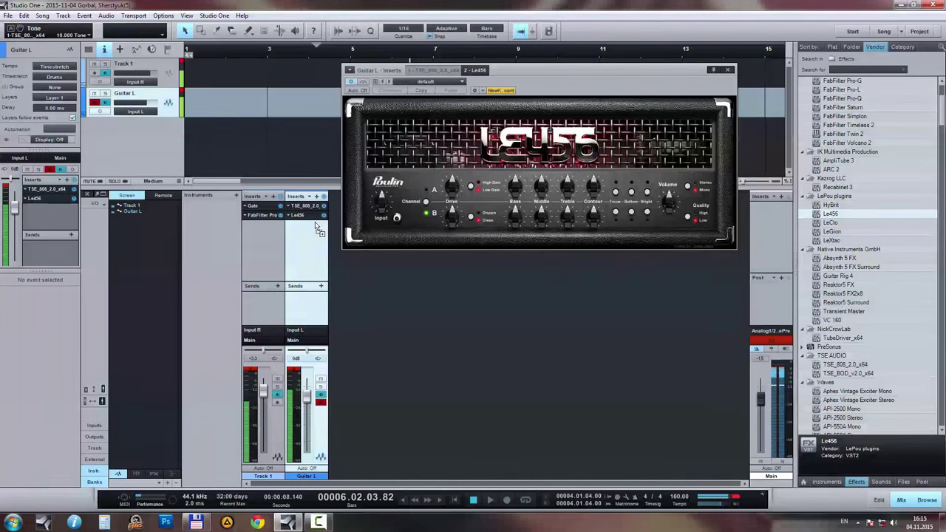
pyautogui.click(426, 201)
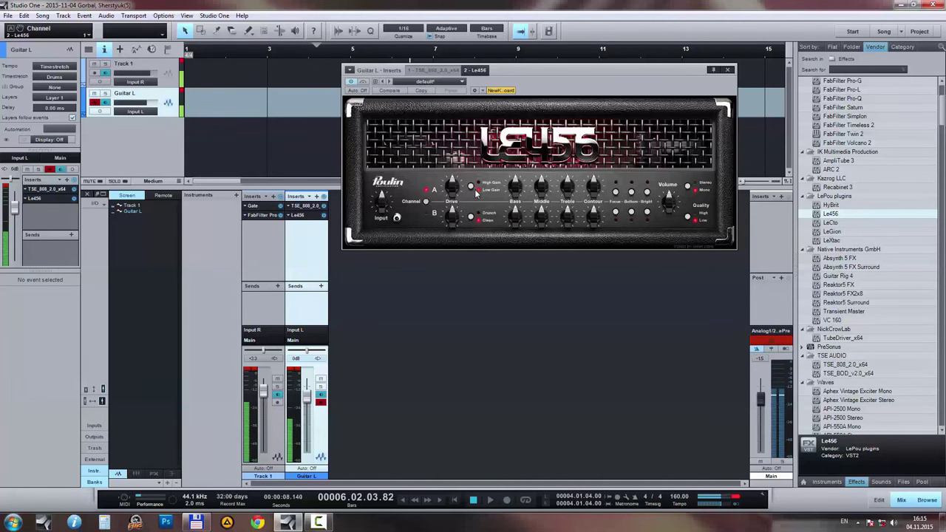
pyautogui.click(686, 217)
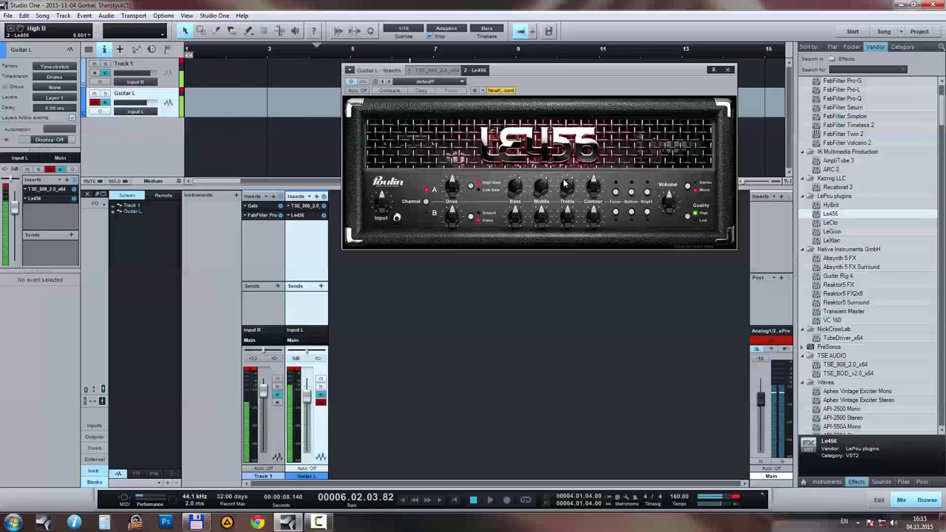
pyautogui.click(728, 70)
# Step: Insert Recabinet 3 after Le456 on the Guitar L channel and load the VAD.kr3 preset
pyautogui.scroll(-3, 895, 270)
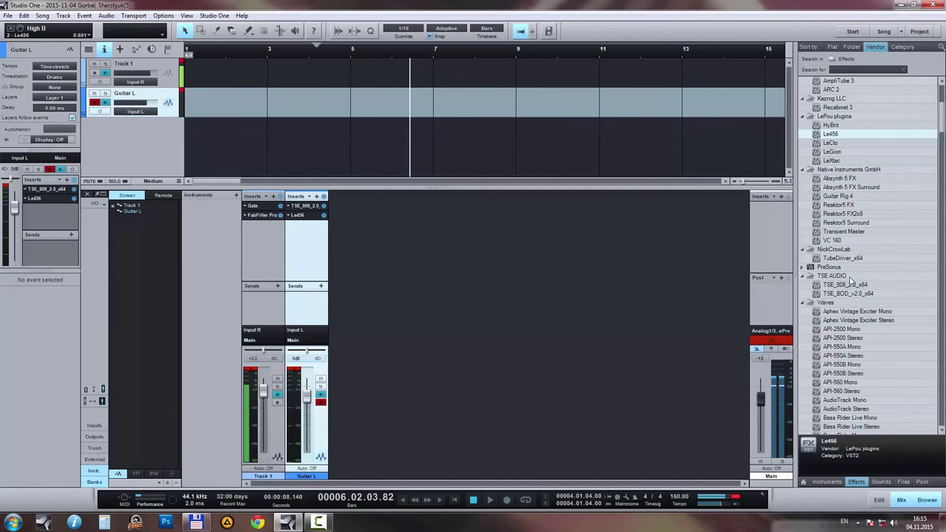
pyautogui.scroll(2, 851, 229)
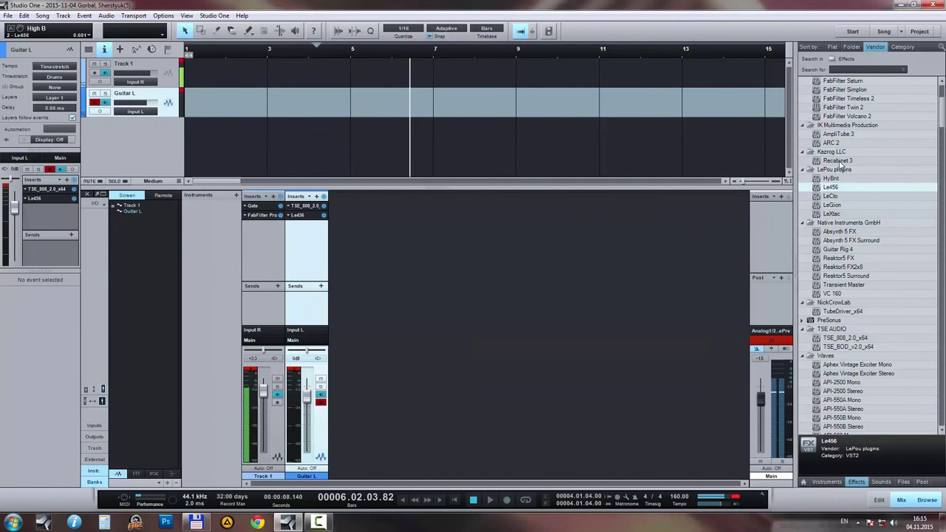
pyautogui.moveTo(847, 163); pyautogui.dragTo(310, 240)
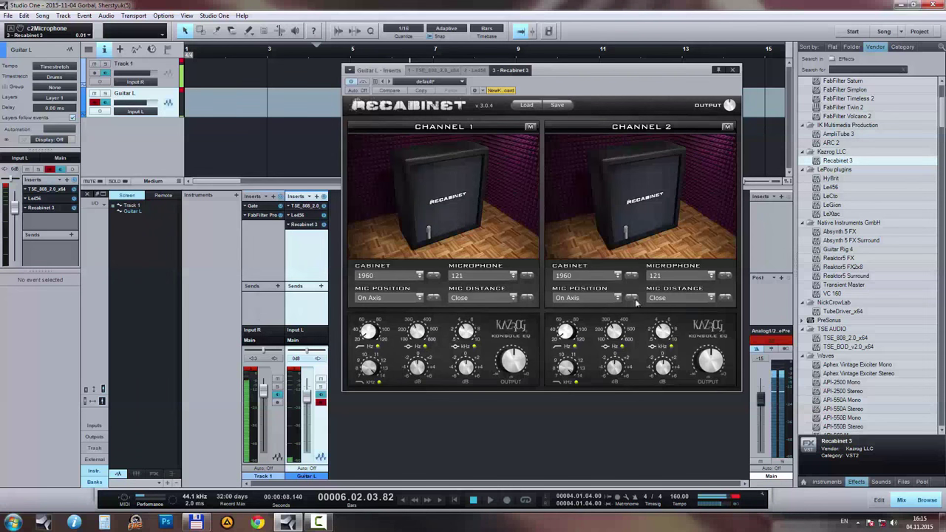
pyautogui.click(527, 105)
pyautogui.scroll(-5, 444, 281)
pyautogui.click(347, 348)
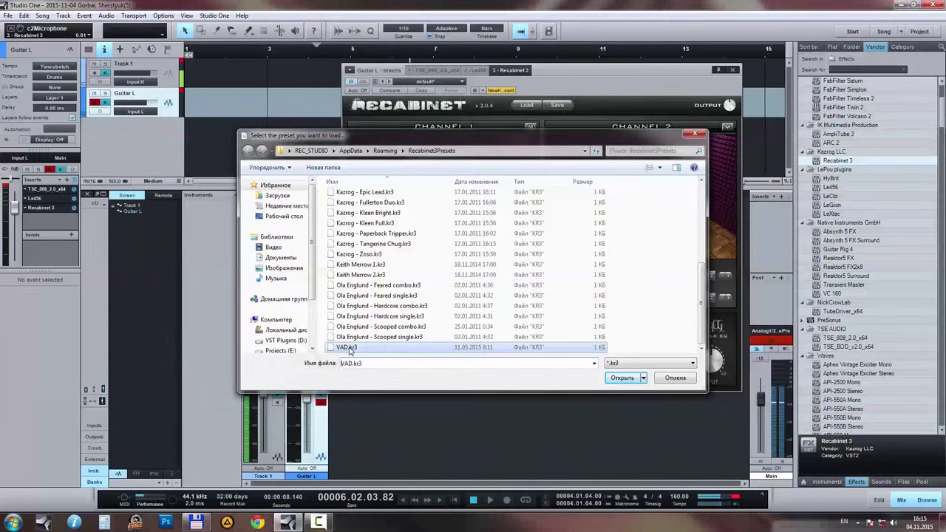
pyautogui.doubleClick(348, 348)
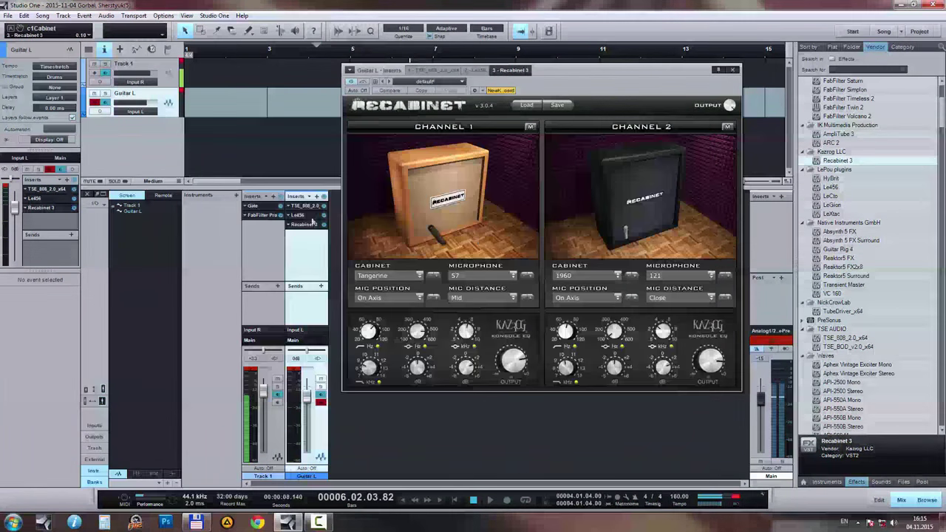
# Step: Examine the cabinet, microphone, mic position and mic distance options of both Recabinet channels, then close the plug-in
pyautogui.click(380, 276)
pyautogui.click(379, 278)
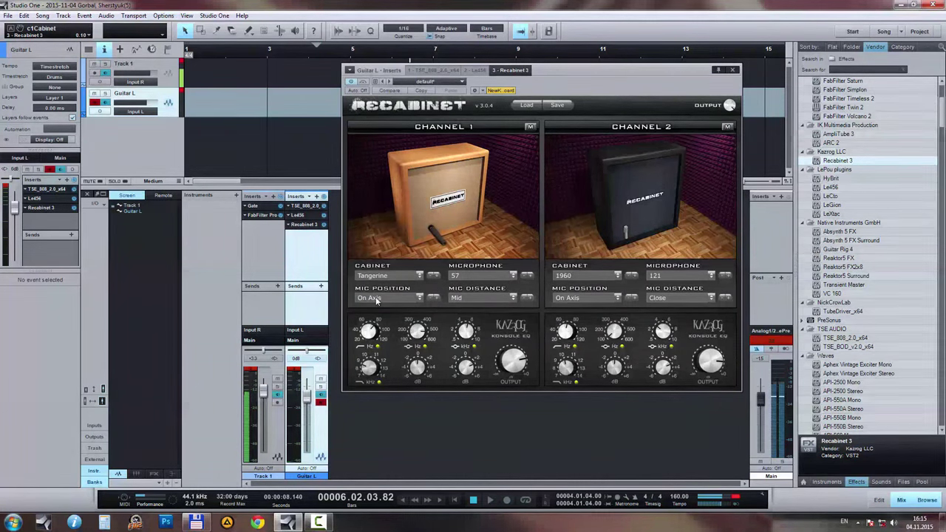
pyautogui.click(465, 300)
pyautogui.click(467, 302)
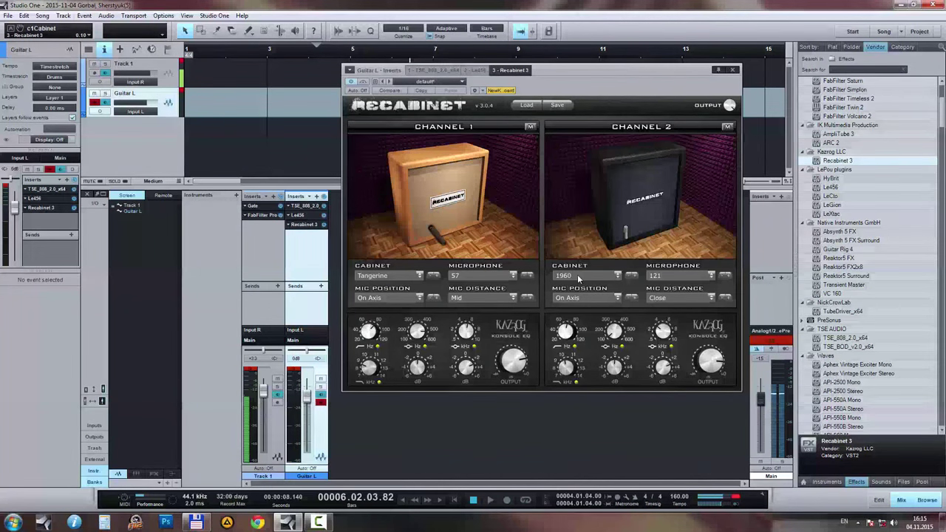
pyautogui.click(582, 278)
pyautogui.click(581, 278)
pyautogui.click(670, 275)
pyautogui.click(670, 276)
pyautogui.click(677, 298)
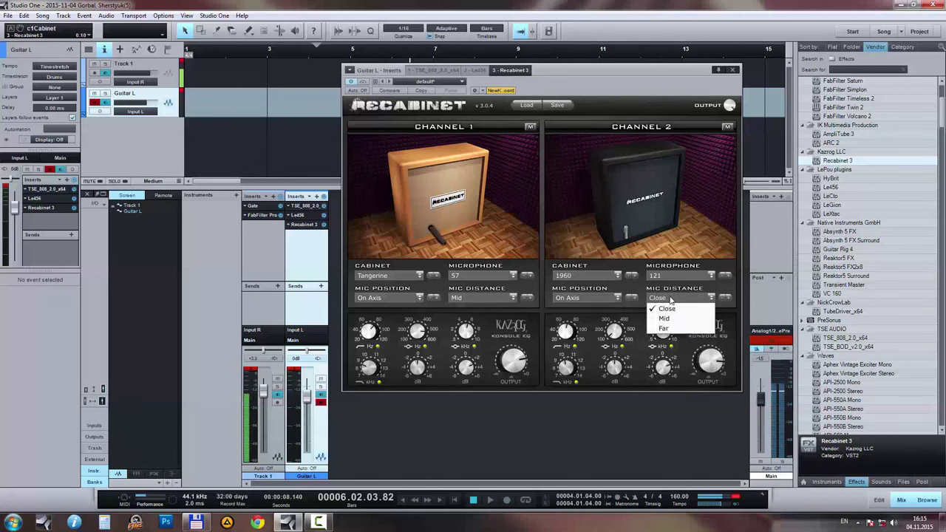
pyautogui.click(658, 303)
pyautogui.click(595, 299)
pyautogui.click(591, 296)
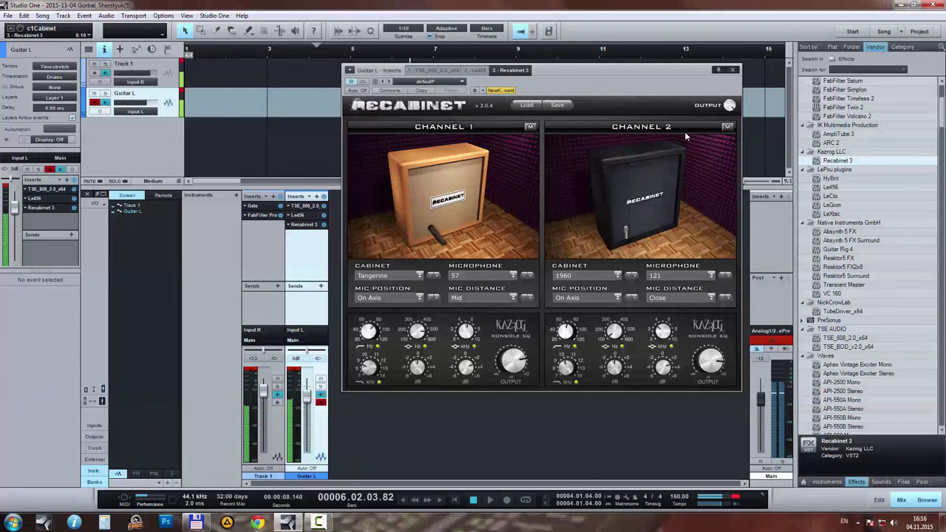
pyautogui.click(732, 69)
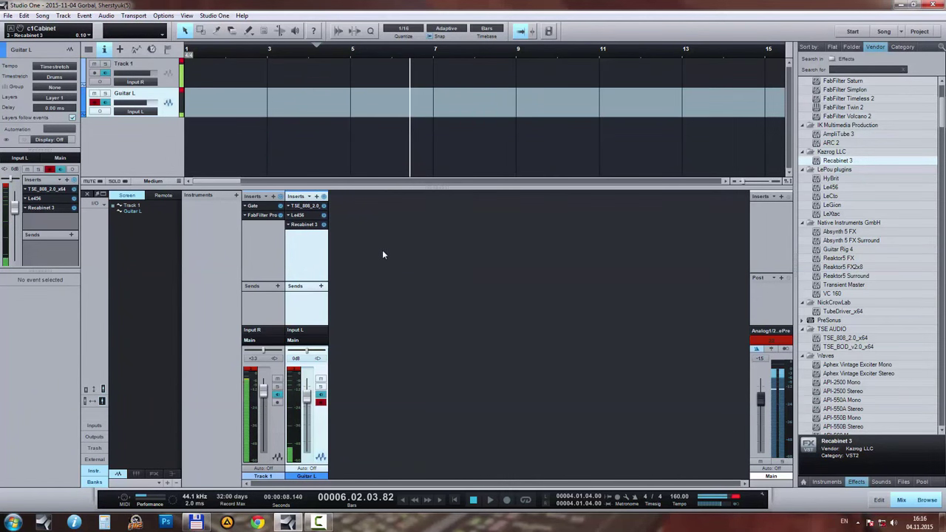
# Step: Duplicate the Guitar L track with its effects and rename the copy Guitar R
pyautogui.rightClick(137, 98)
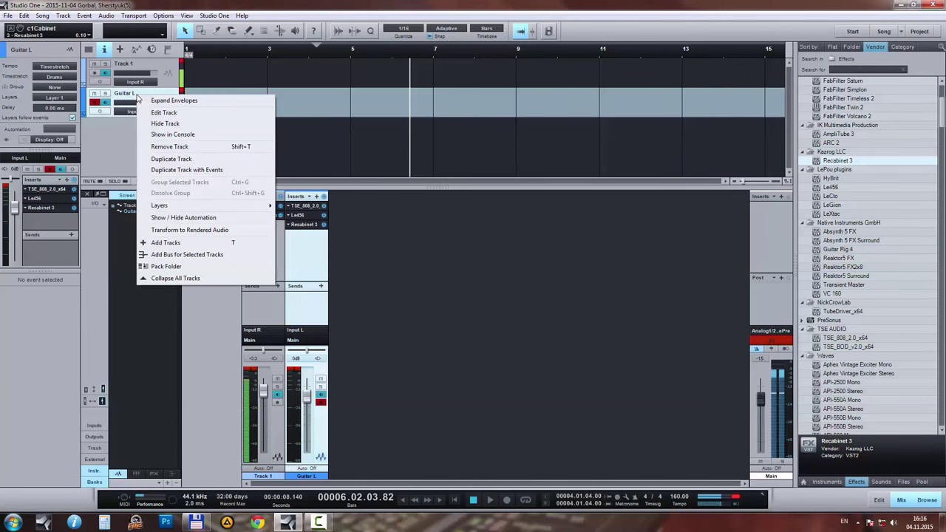
pyautogui.click(171, 160)
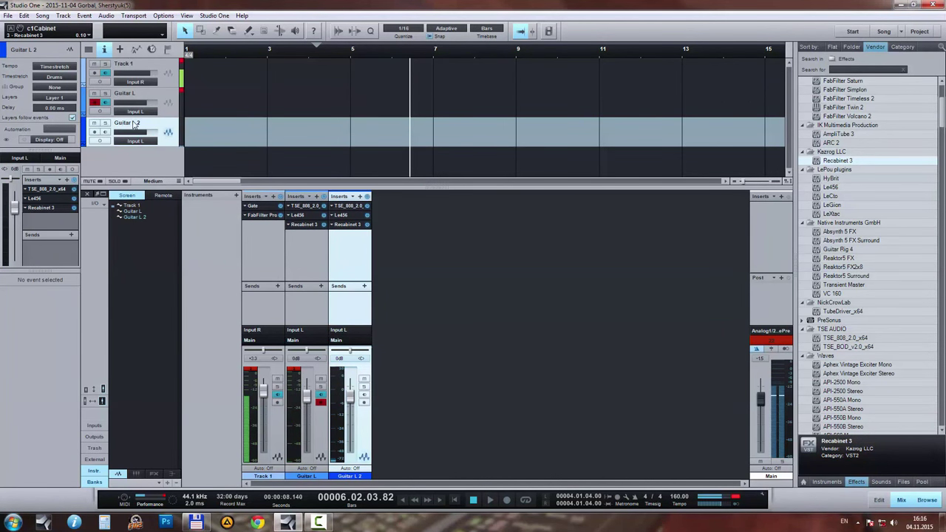
pyautogui.doubleClick(134, 123)
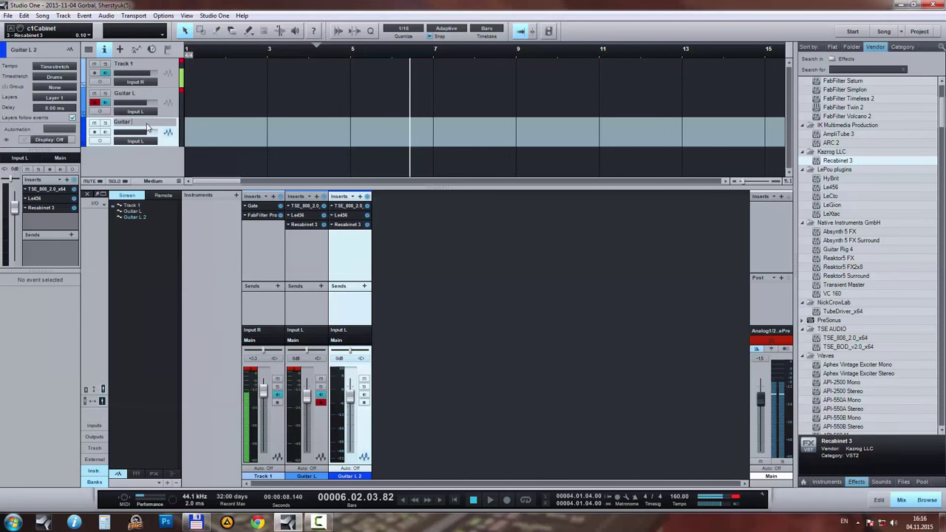
pyautogui.write('Guitar R')
pyautogui.press('Return')
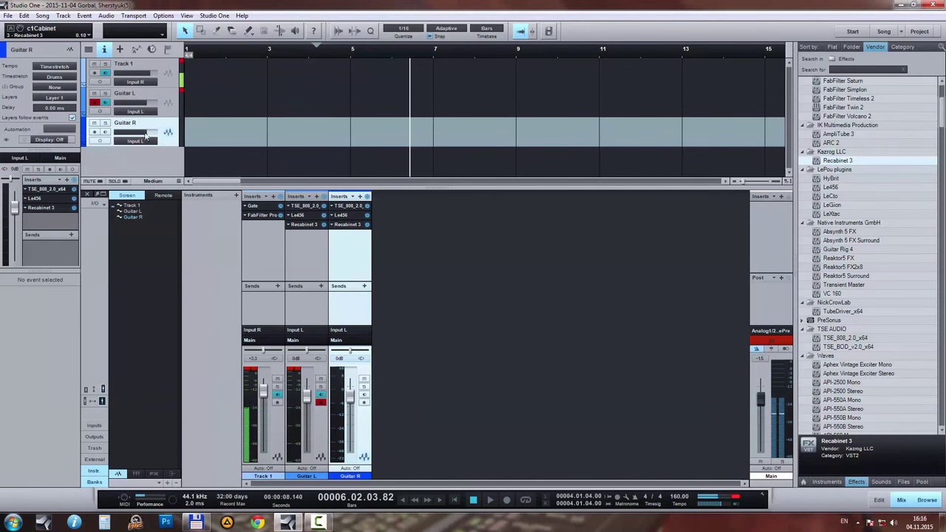
# Step: Pan Guitar L fully left and Guitar R fully right, leaving both tracks disarmed for recording
pyautogui.click(127, 106)
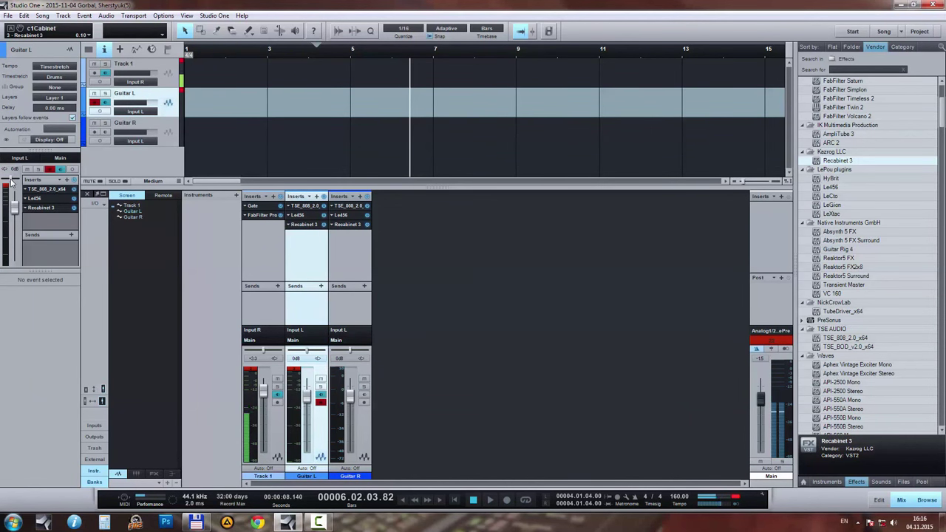
pyautogui.moveTo(11, 182); pyautogui.dragTo(6, 182)
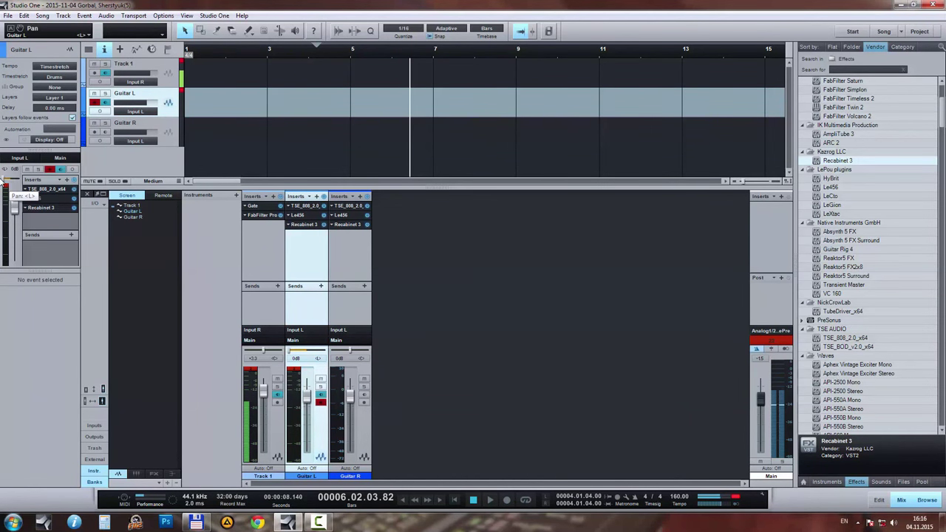
pyautogui.click(97, 134)
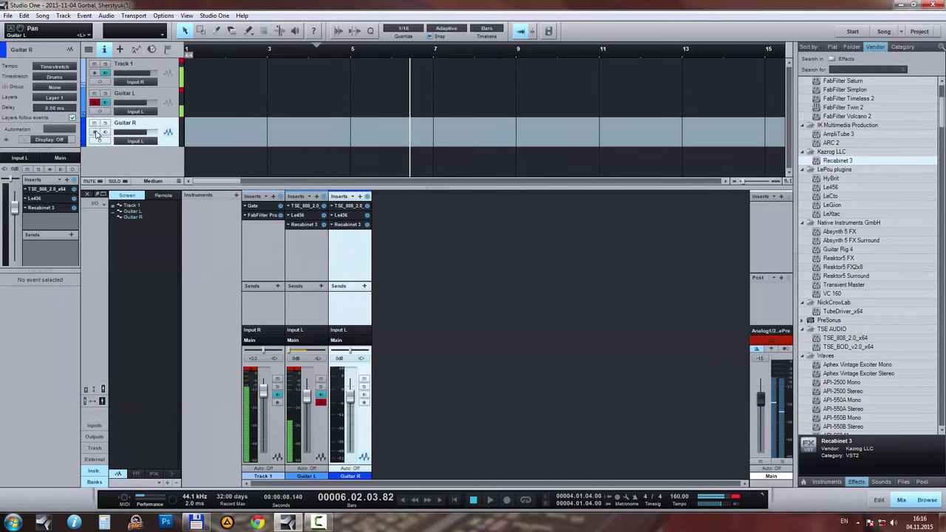
pyautogui.click(96, 132)
pyautogui.click(95, 103)
pyautogui.moveTo(12, 183); pyautogui.dragTo(24, 184)
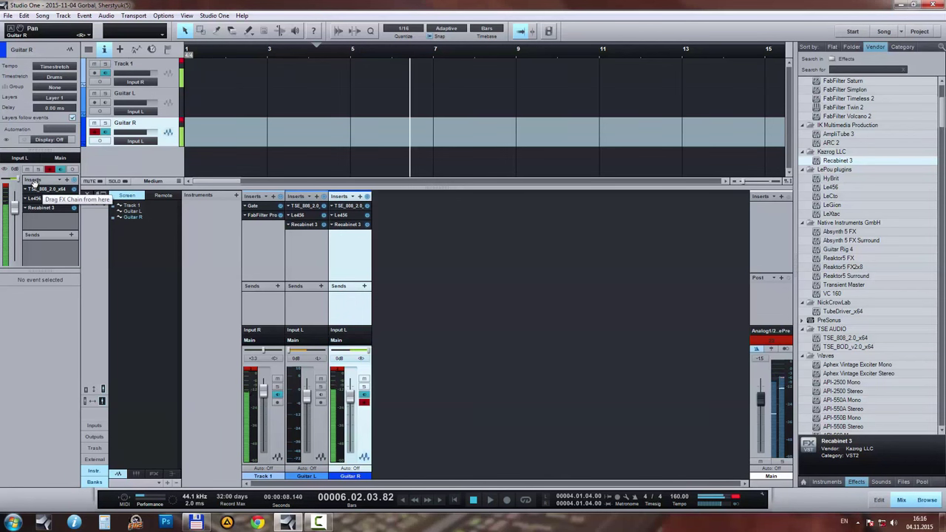
pyautogui.click(96, 132)
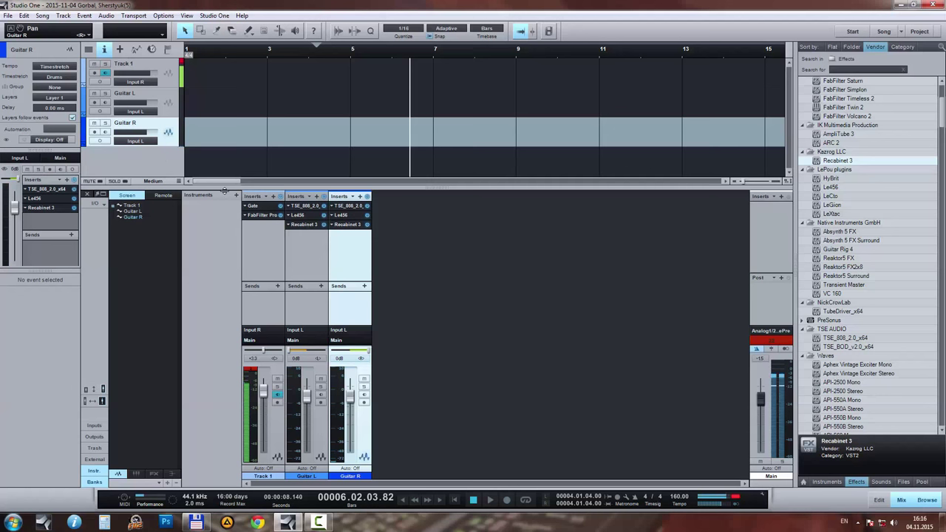
pyautogui.press('F3')
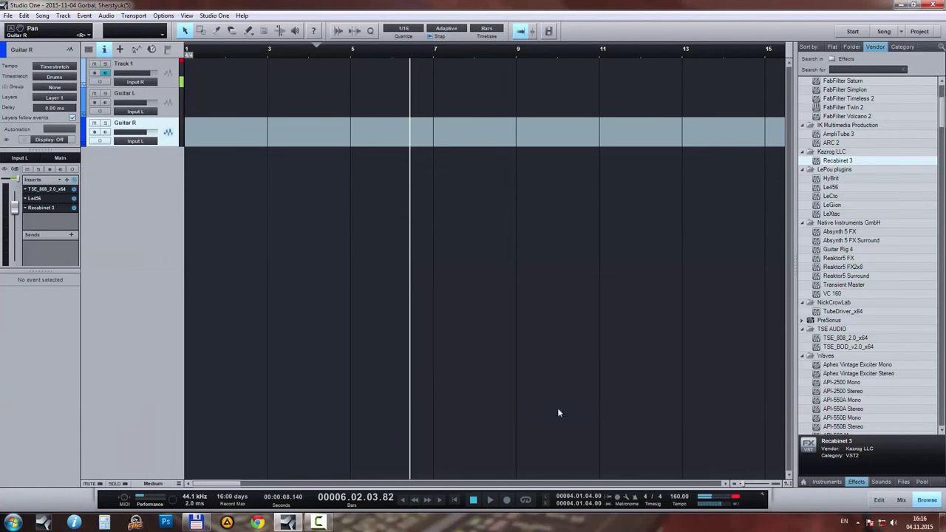
# Step: Turn on the metronome and return the playhead to the song start with the mixing console hidden
pyautogui.press('F3')
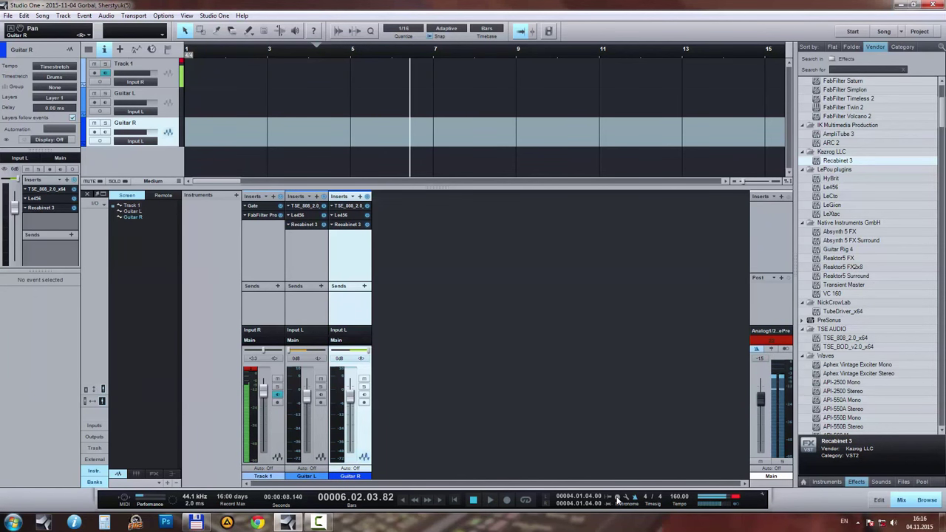
pyautogui.click(618, 498)
pyautogui.click(274, 163)
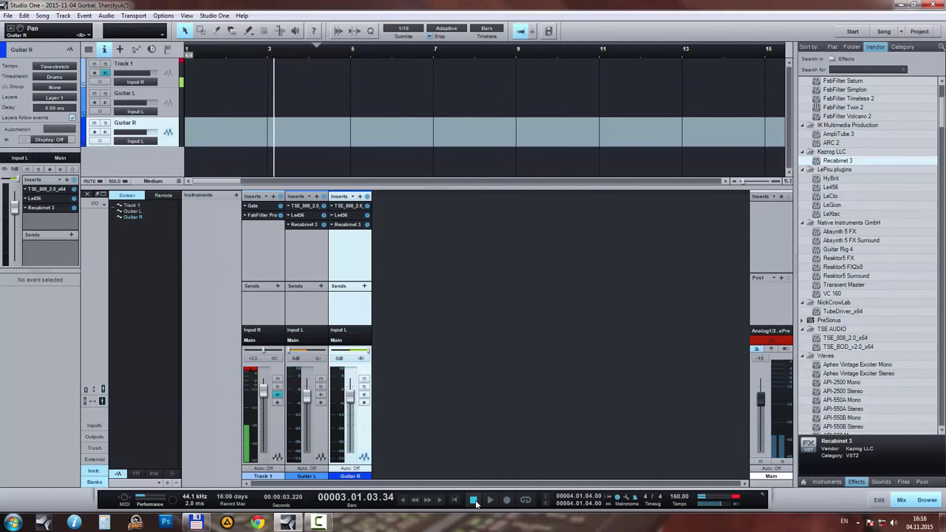
pyautogui.press('F3')
pyautogui.click(479, 501)
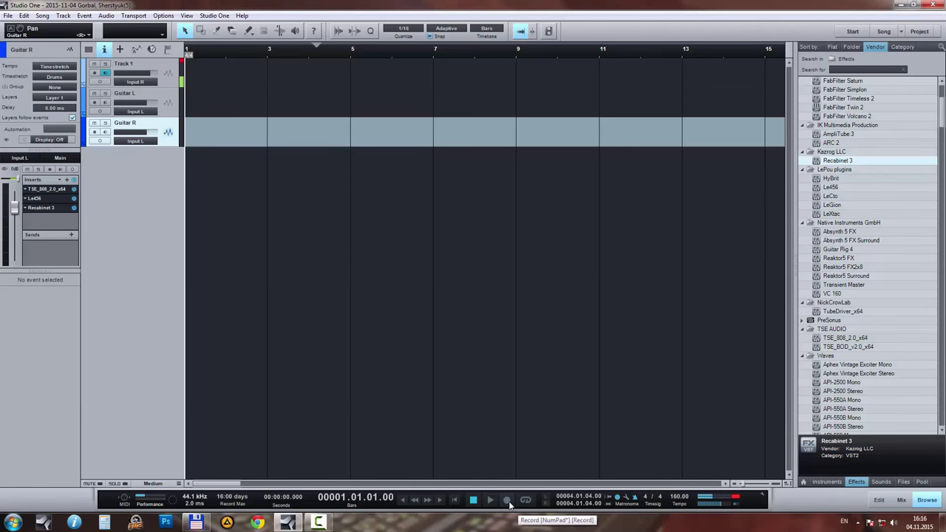
# Step: Select the Guitar L track and arm it for recording
pyautogui.click(129, 95)
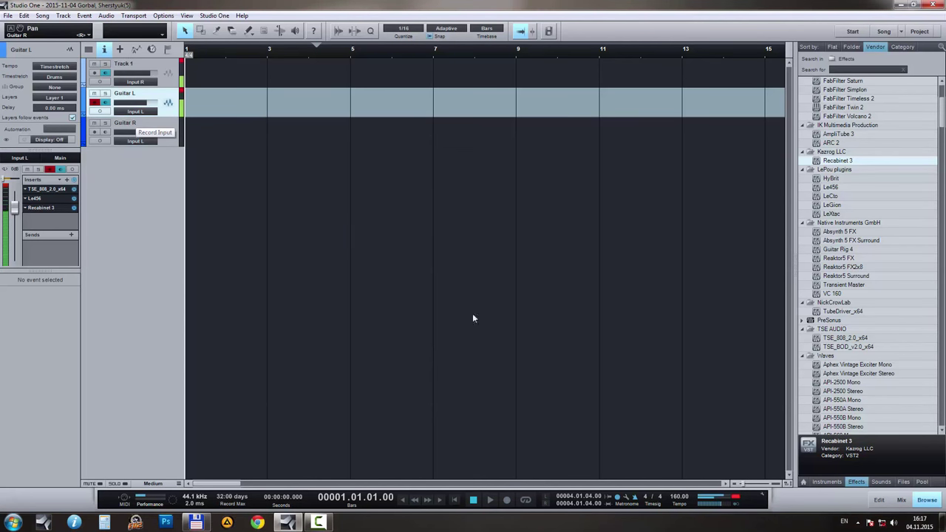
pyautogui.click(508, 501)
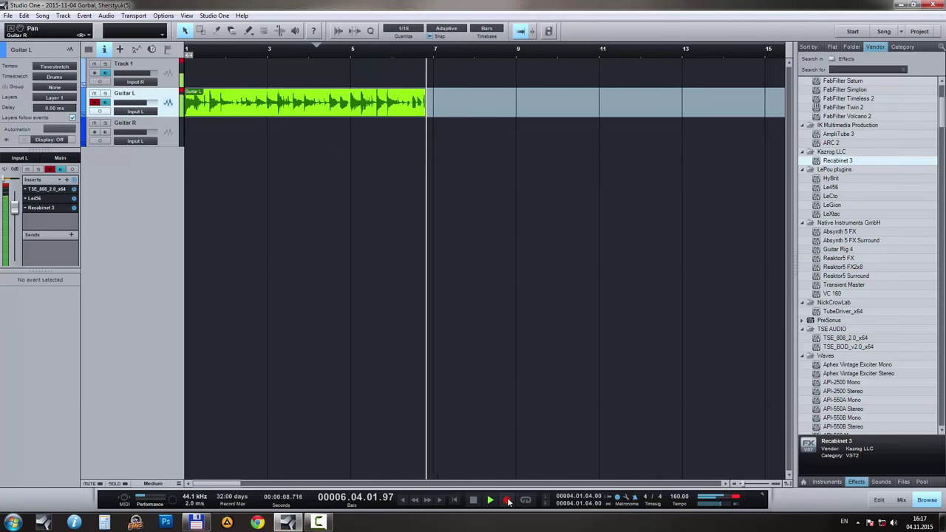
pyautogui.press('space')
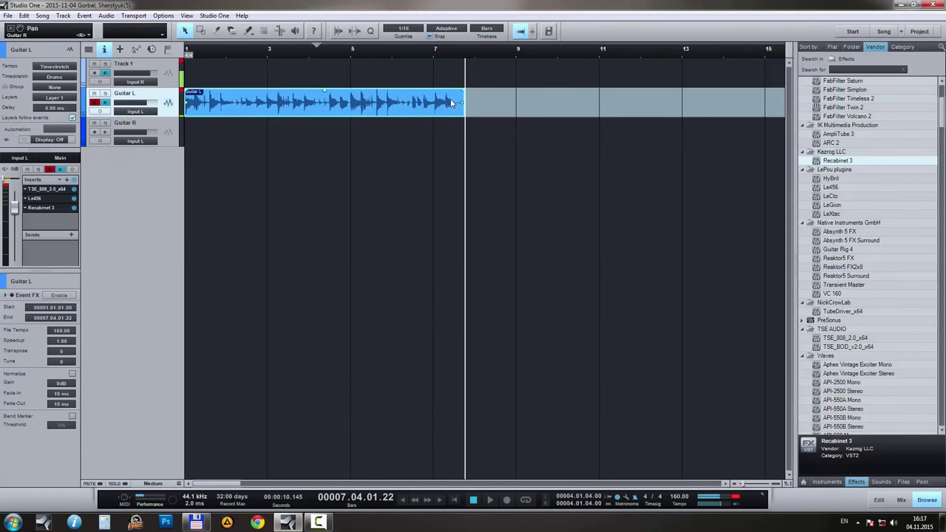
pyautogui.press('Delete')
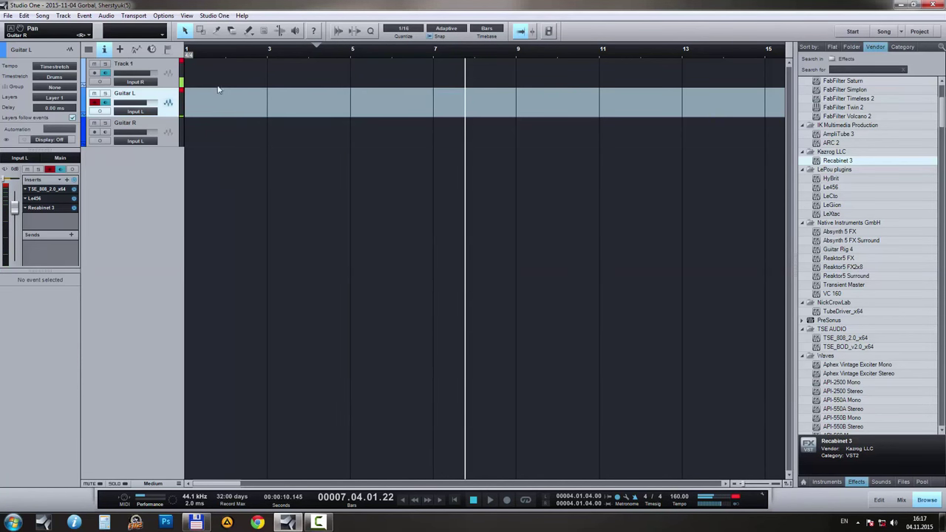
pyautogui.click(476, 499)
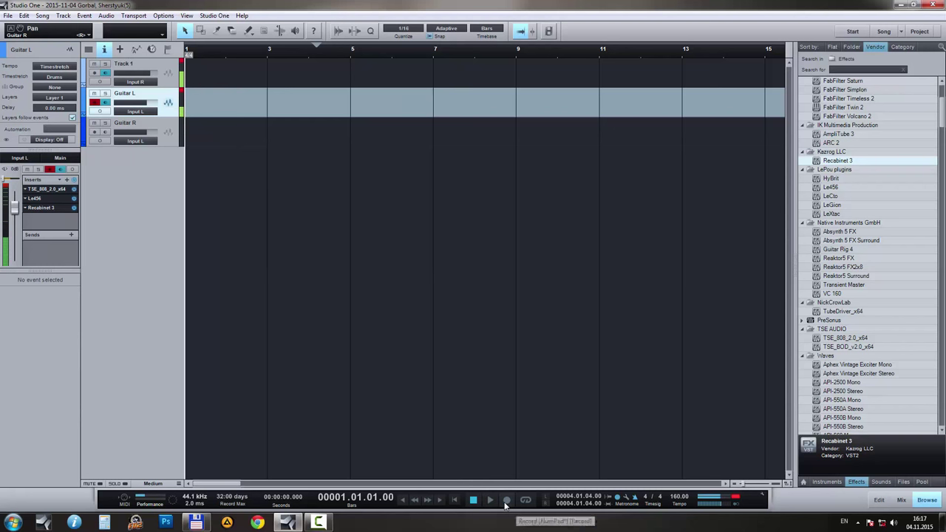
# Step: Record the guitar part from the song start to about bar 23 on Guitar L and again on Guitar R, leaving both disarmed
pyautogui.click(506, 502)
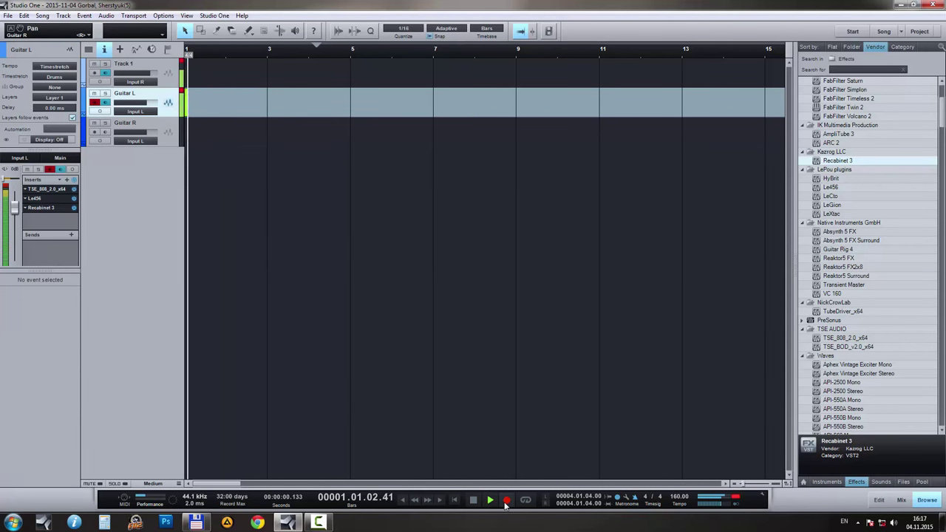
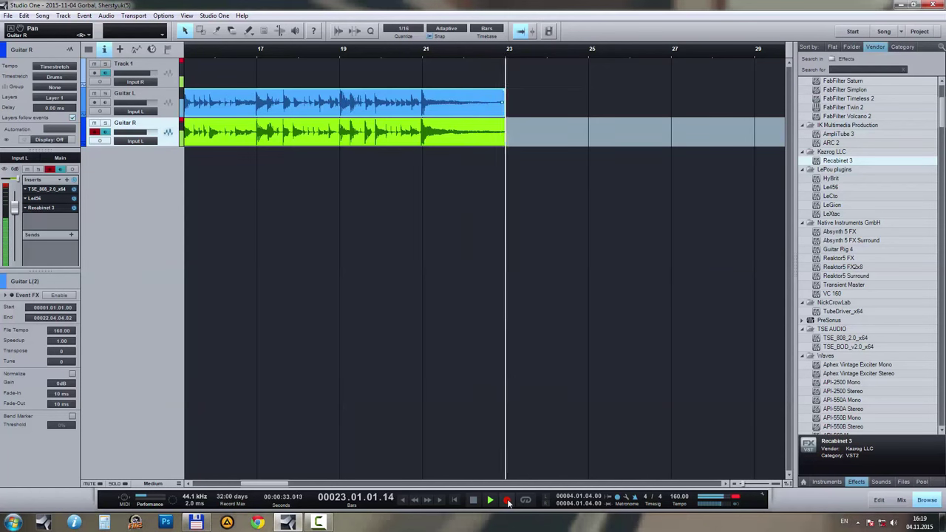
pyautogui.press('space')
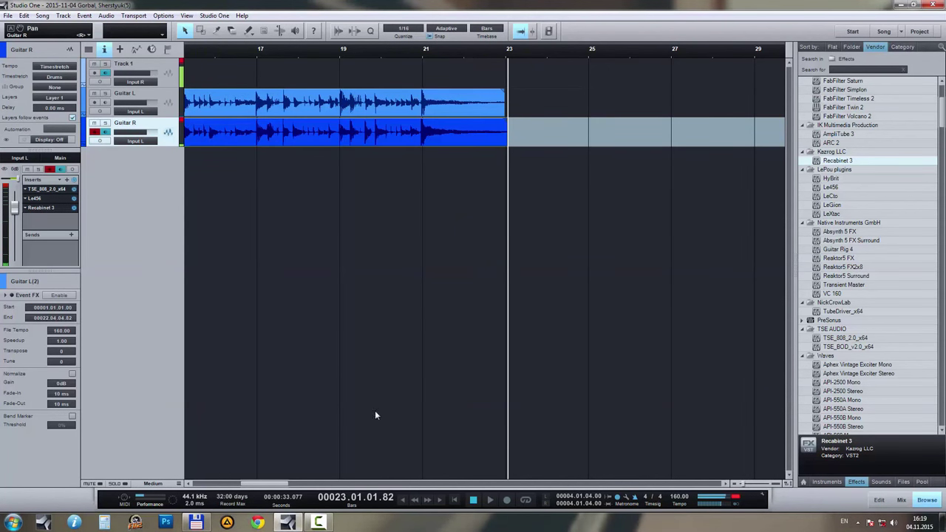
pyautogui.moveTo(271, 485); pyautogui.dragTo(222, 485)
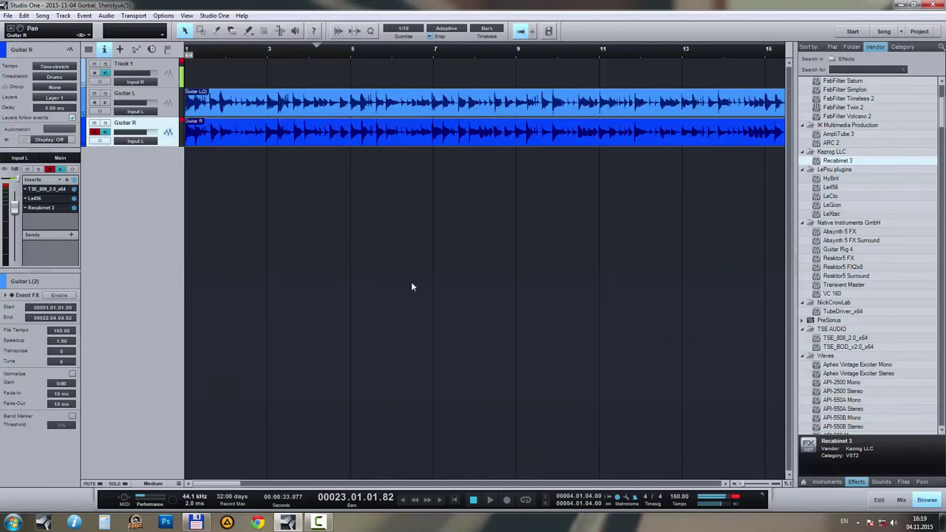
pyautogui.click(94, 133)
# Step: Show the mixing console and add a bus for the Guitar L and Guitar R channels together
pyautogui.press('F3')
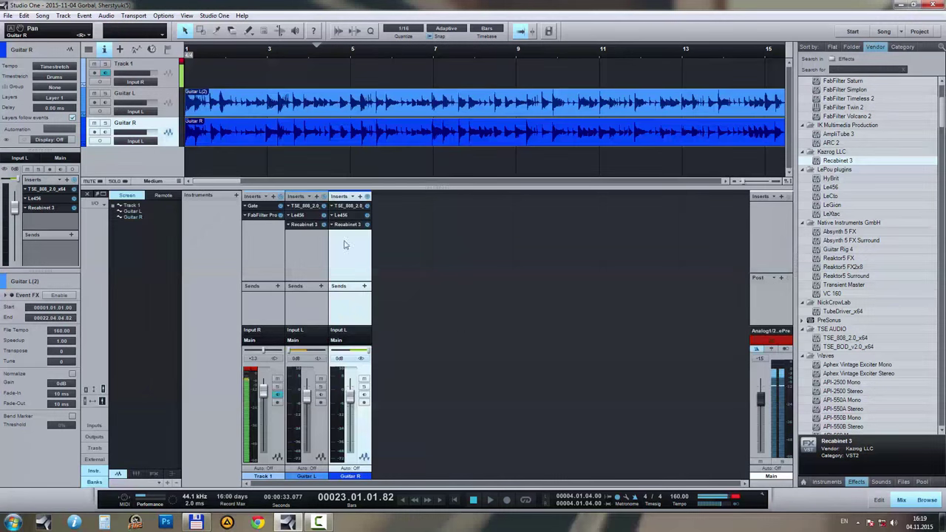
pyautogui.click(309, 255)
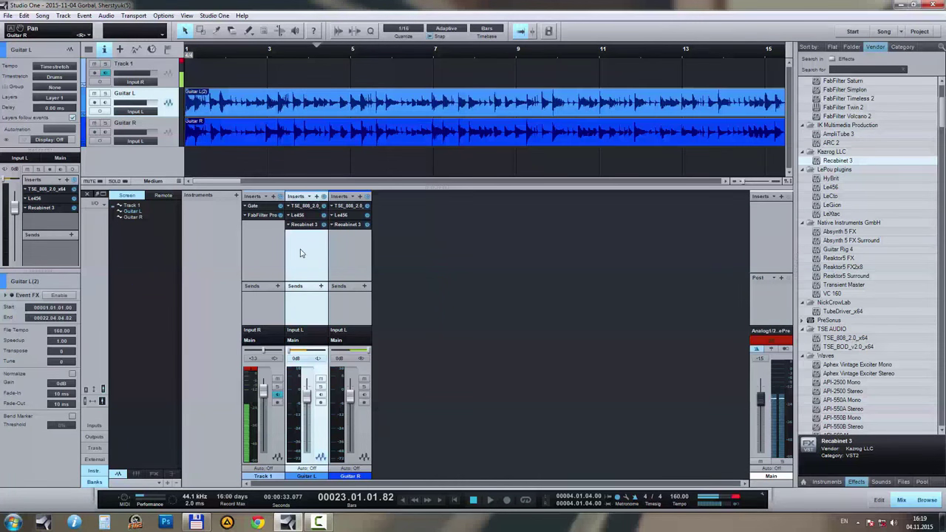
pyautogui.click(350, 256)
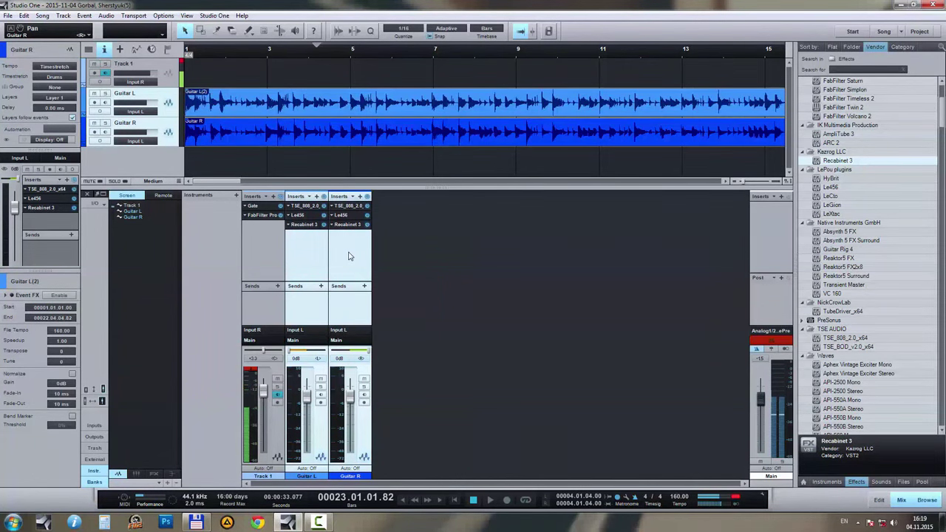
pyautogui.rightClick(349, 256)
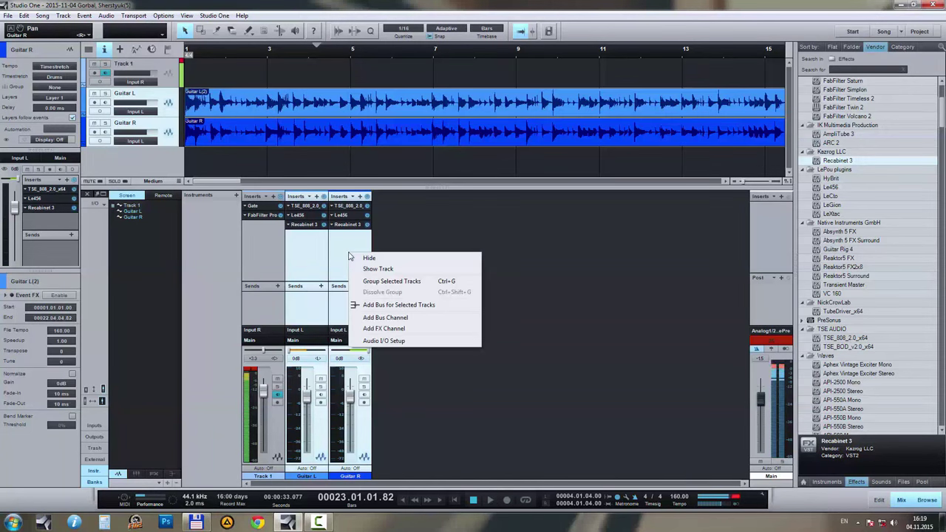
pyautogui.click(382, 306)
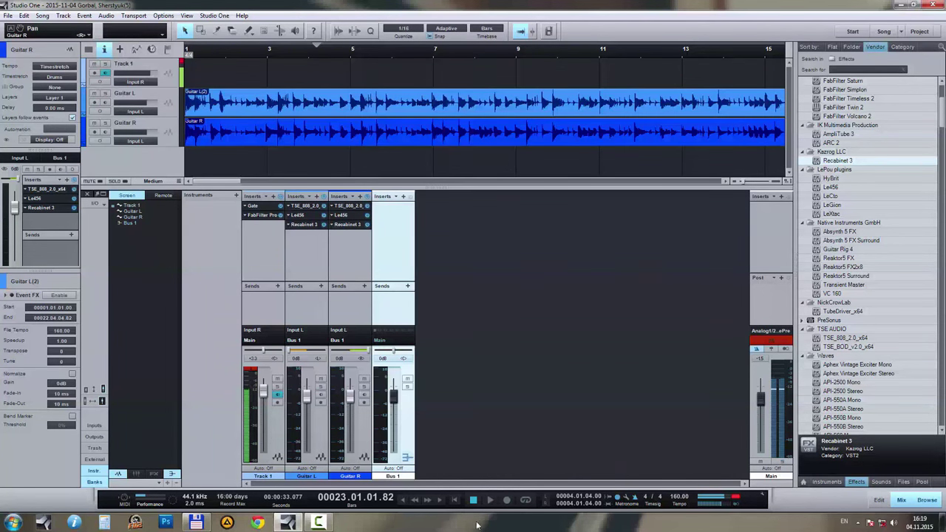
# Step: Play the song from the start and lower the Bus 1 volume to -2.0 dB
pyautogui.click(453, 501)
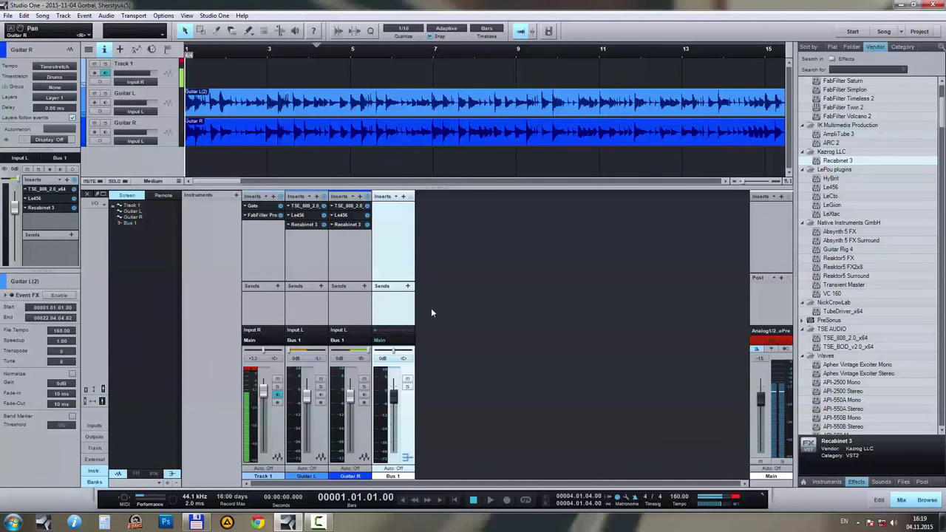
pyautogui.press('space')
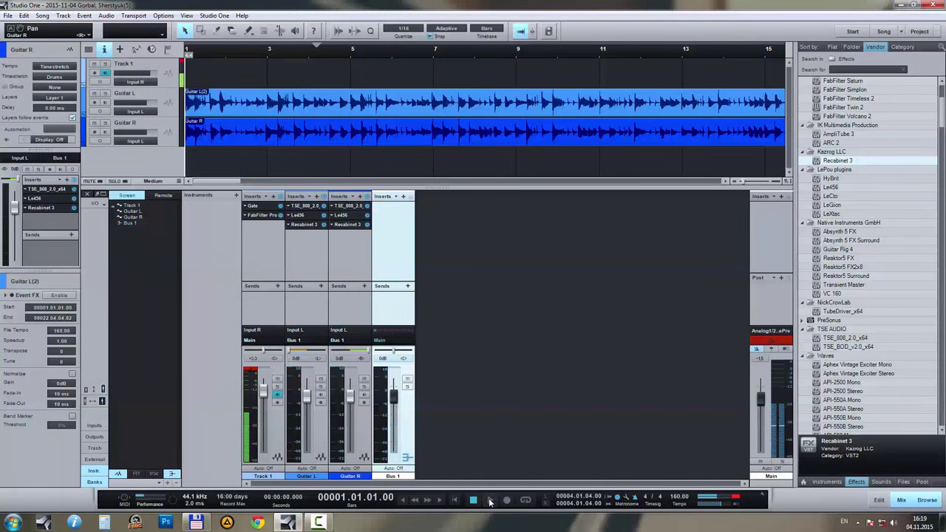
pyautogui.moveTo(393, 403); pyautogui.dragTo(392, 404)
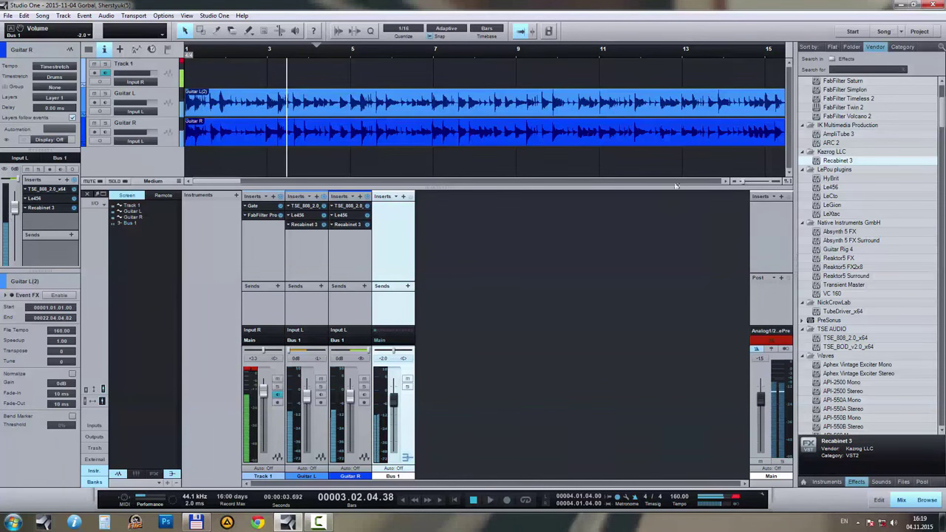
# Step: Insert FabFilter Pro-Q on Bus 1 and set its analyzer to Post-EQ
pyautogui.scroll(4, 871, 132)
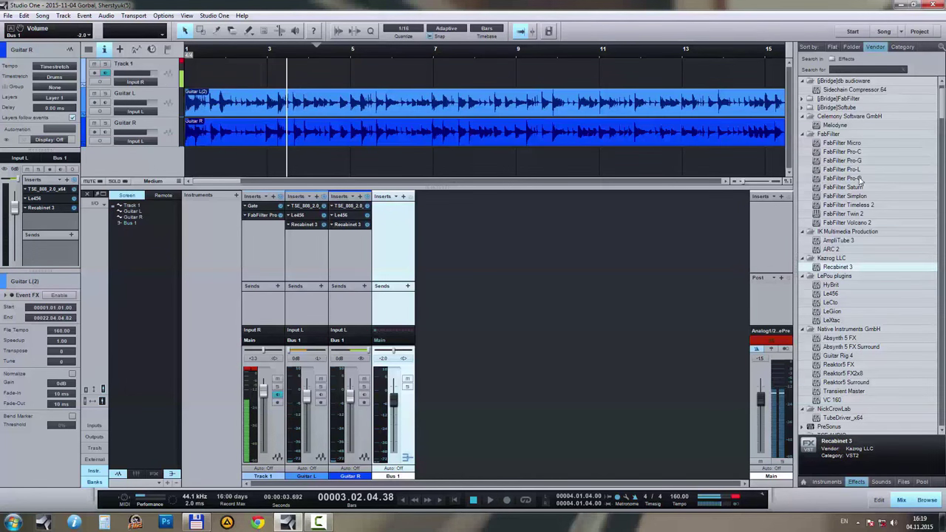
pyautogui.moveTo(843, 179); pyautogui.dragTo(400, 209)
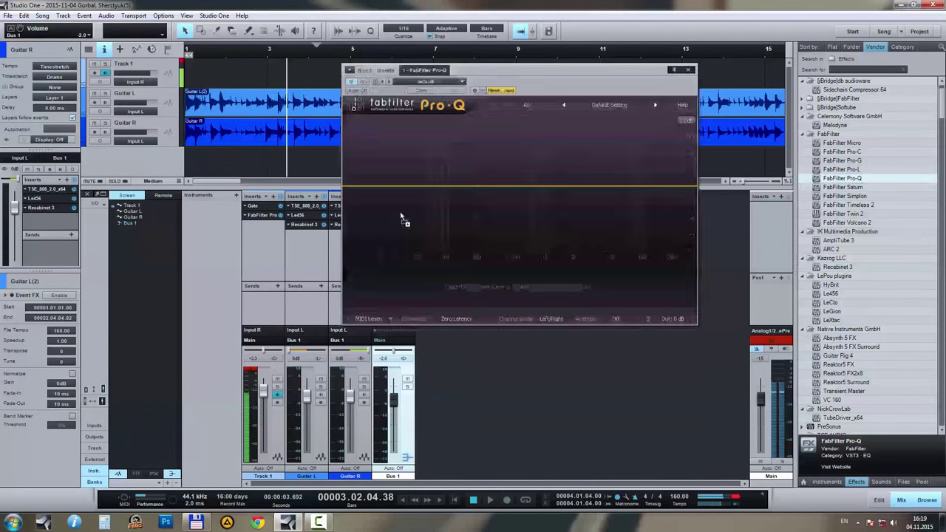
pyautogui.click(617, 319)
pyautogui.click(632, 353)
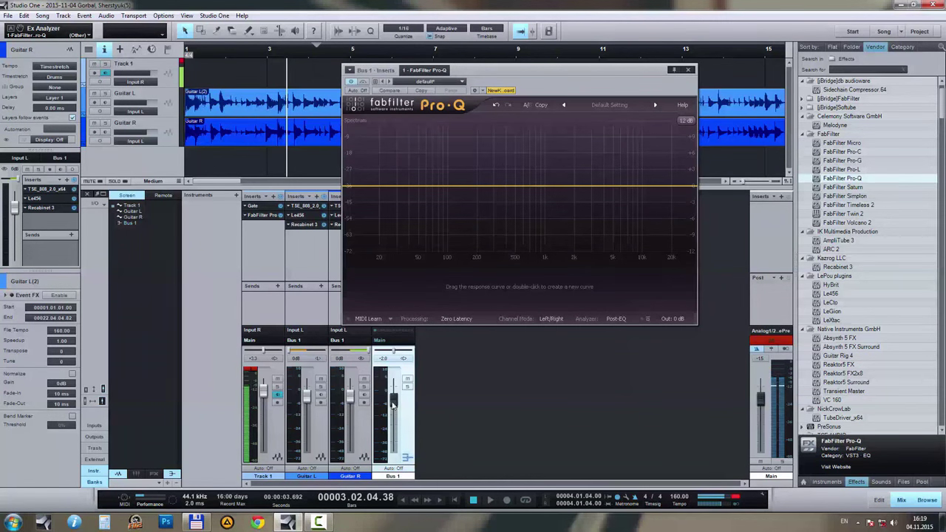
# Step: Cut the lowest frequencies of Bus 1 with a -30 dB low shelf at about 20 Hz, tuning it during playback
pyautogui.click(488, 501)
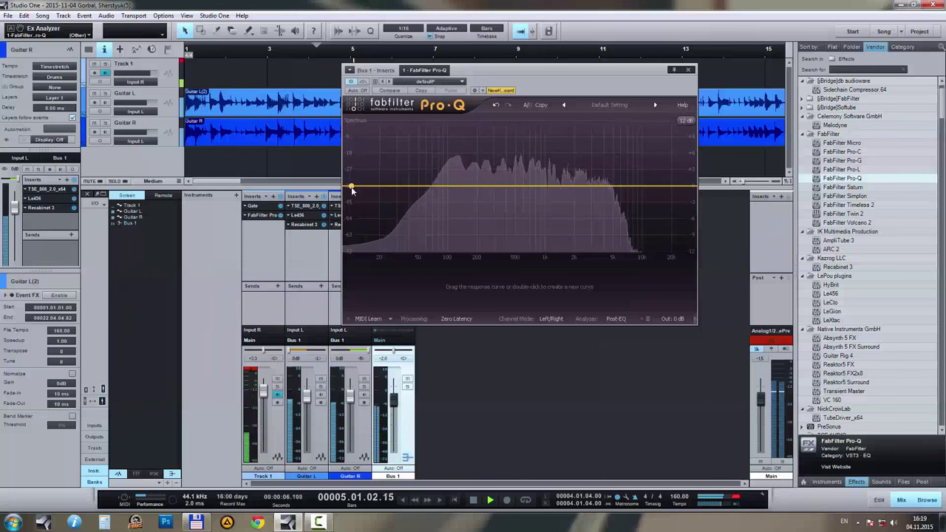
pyautogui.press('space')
pyautogui.moveTo(350, 190); pyautogui.dragTo(370, 219)
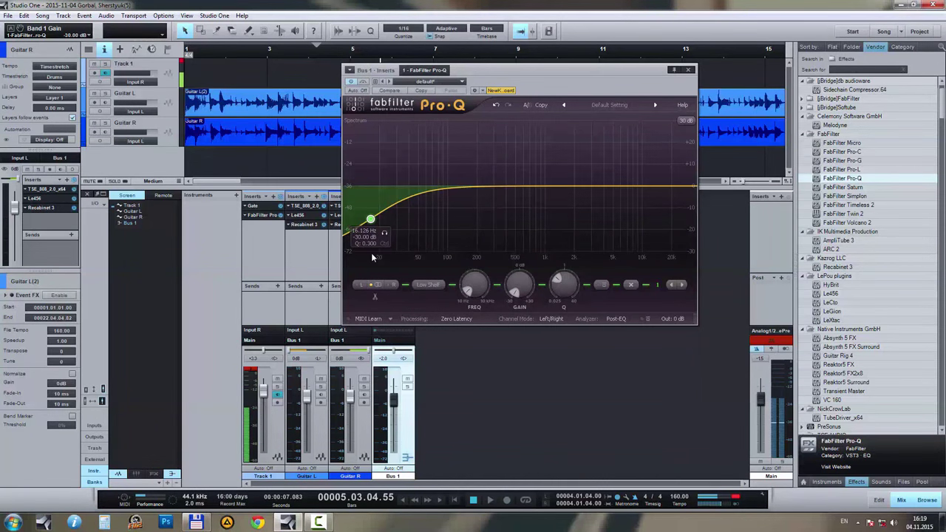
pyautogui.moveTo(373, 256); pyautogui.dragTo(367, 254)
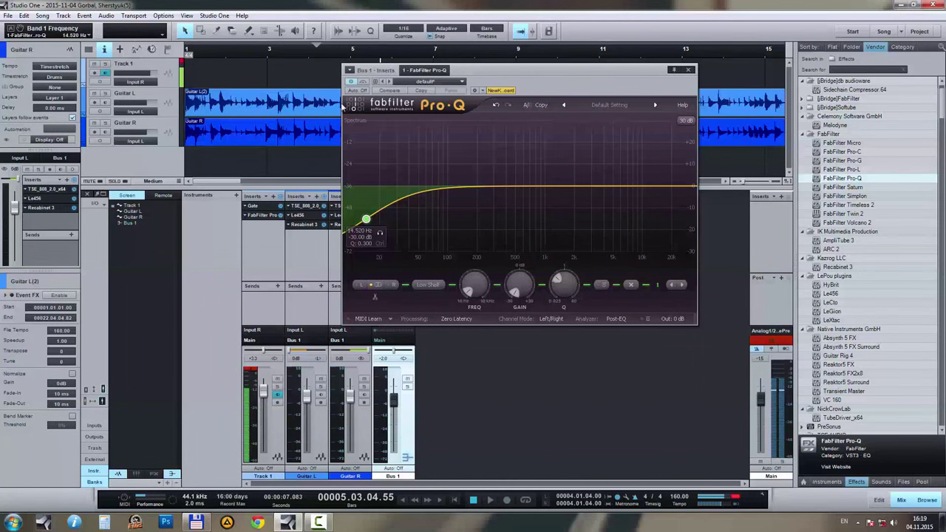
pyautogui.click(457, 502)
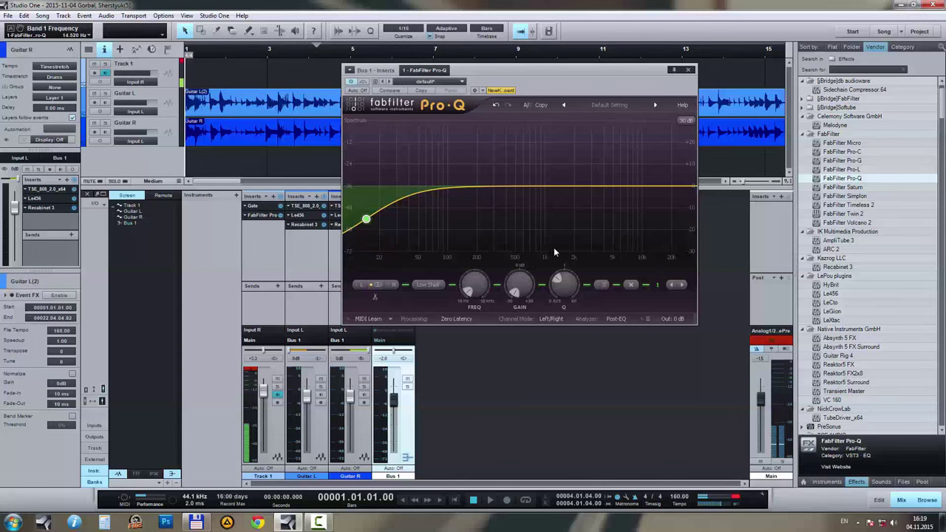
pyautogui.press('space')
pyautogui.moveTo(382, 235); pyautogui.dragTo(399, 235)
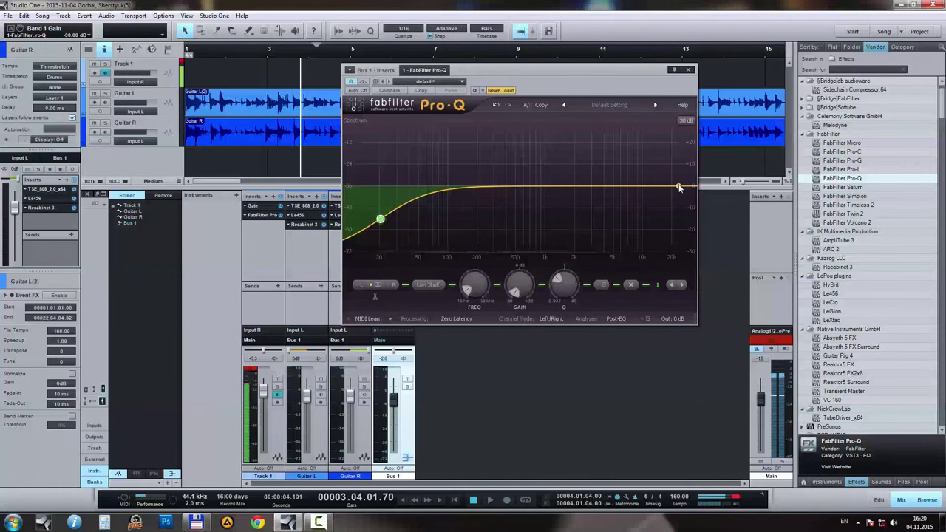
# Step: Cut the highest frequencies of Bus 1 with a -30 dB high shelf at about 19951 Hz and a Q of 1.530
pyautogui.moveTo(679, 188); pyautogui.dragTo(679, 219)
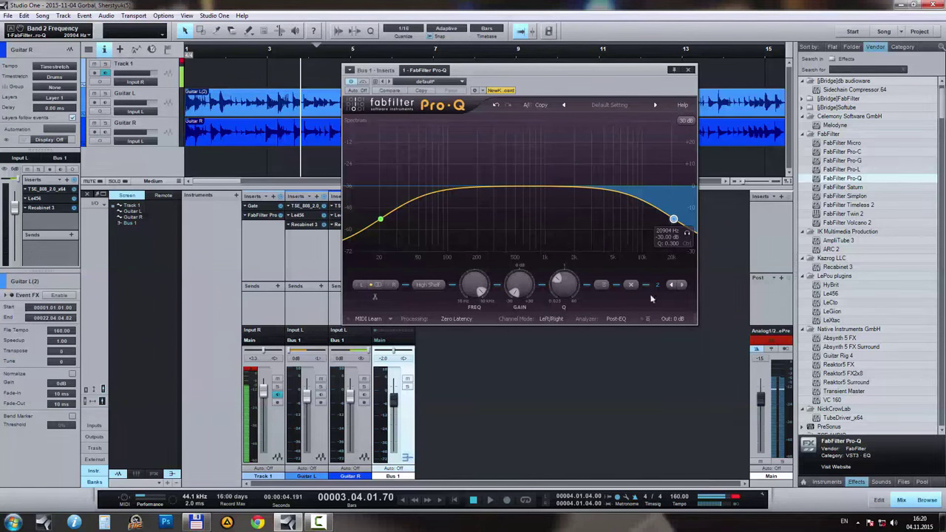
pyautogui.press('space')
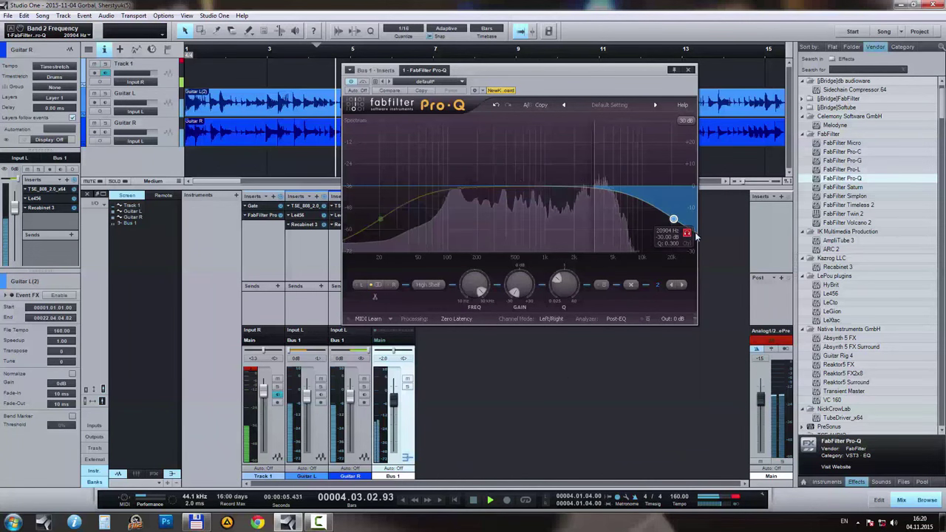
pyautogui.moveTo(695, 234); pyautogui.dragTo(699, 232)
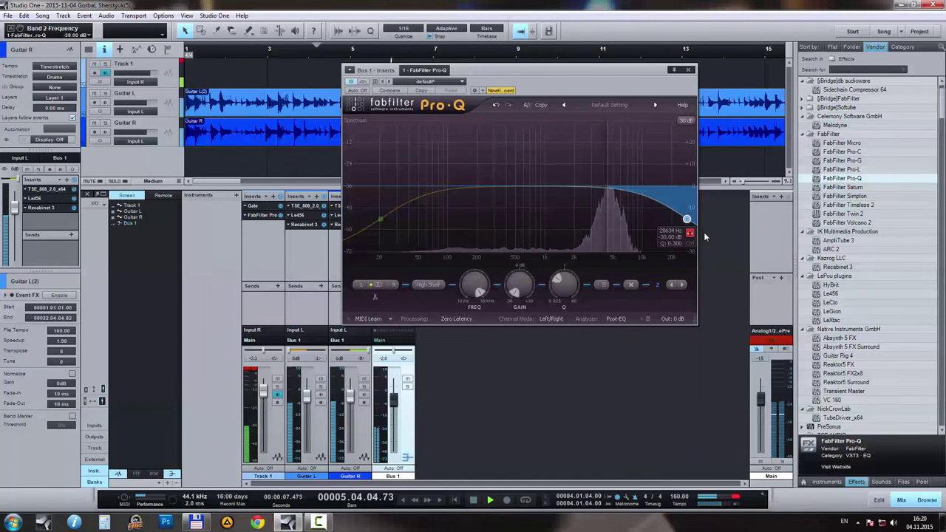
pyautogui.moveTo(564, 281); pyautogui.dragTo(567, 280)
pyautogui.moveTo(689, 236); pyautogui.dragTo(669, 235)
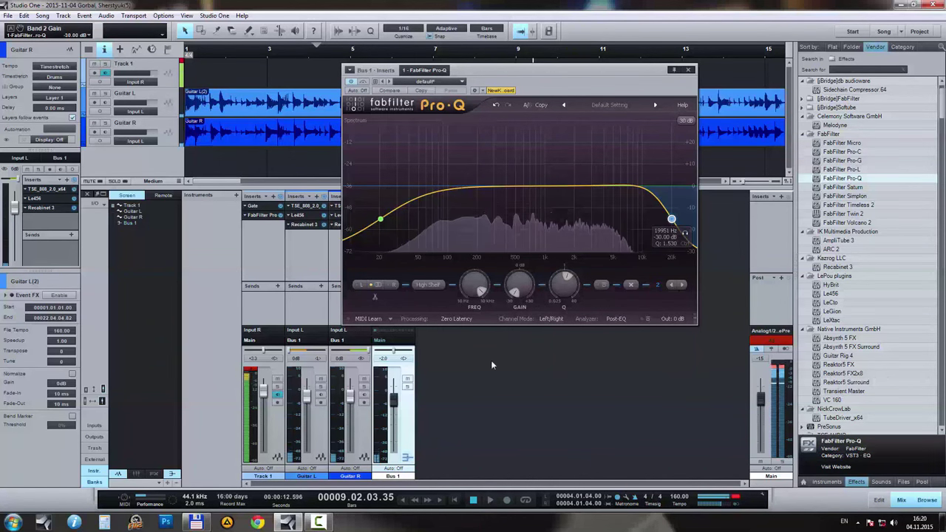
# Step: Play from the start and add bell boosts of +4.96 dB at about 158 Hz and +4.74 dB at 4234.7 Hz
pyautogui.press(',')
pyautogui.press('space')
pyautogui.moveTo(459, 188)
pyautogui.mouseDown()
pyautogui.moveTo(476, 174)
pyautogui.moveTo(451, 180)
pyautogui.moveTo(468, 176)
pyautogui.mouseUp()
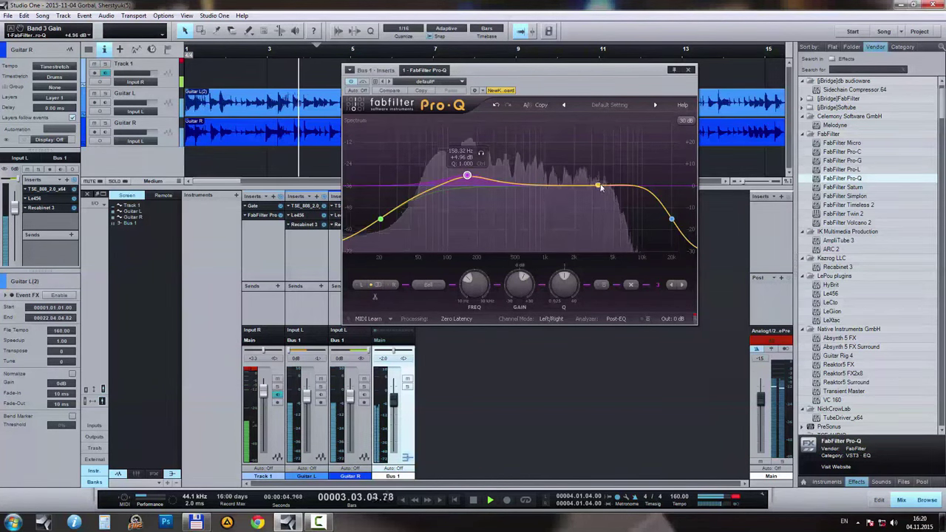
pyautogui.moveTo(600, 187); pyautogui.dragTo(606, 177)
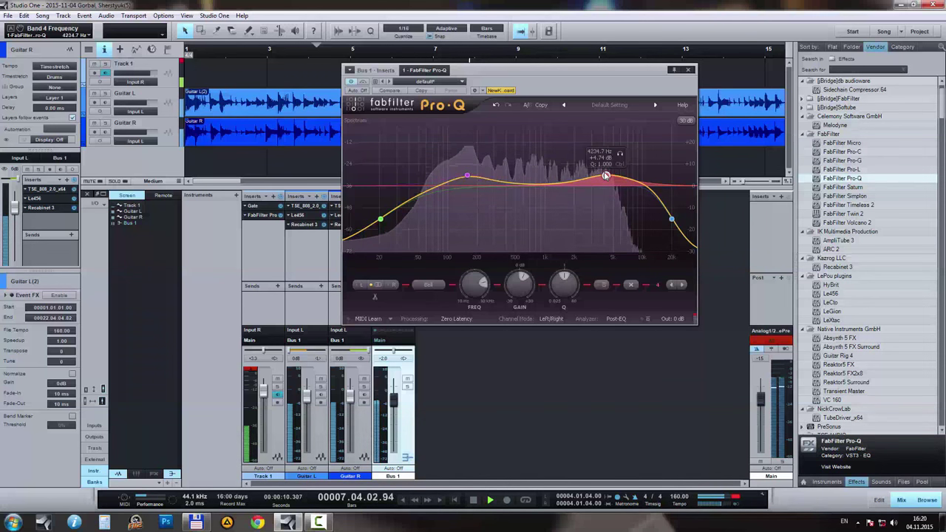
# Step: Reshape the mids with a bell boost near 1.3 kHz and a slight cut near 400 Hz, raising the 4234.7 Hz band to +5.86 dB
pyautogui.doubleClick(556, 177)
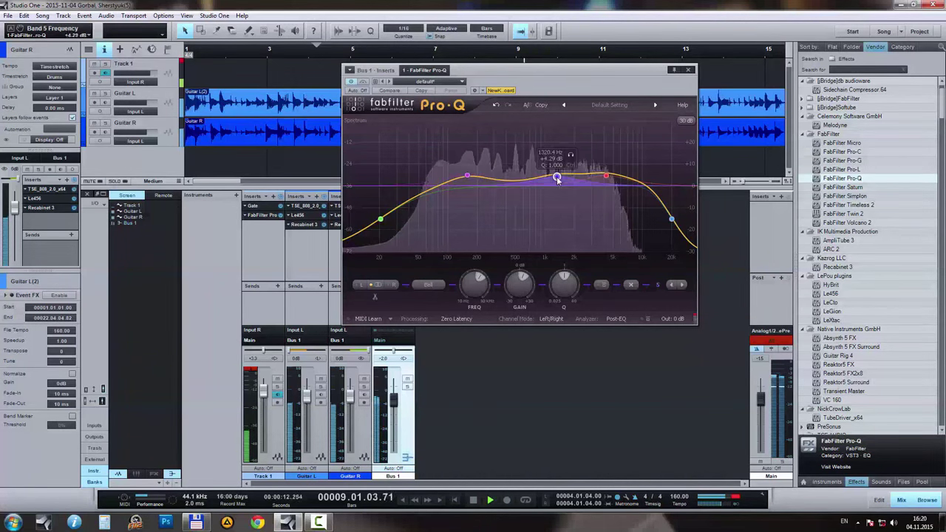
pyautogui.moveTo(556, 178); pyautogui.dragTo(607, 174)
pyautogui.doubleClick(508, 193)
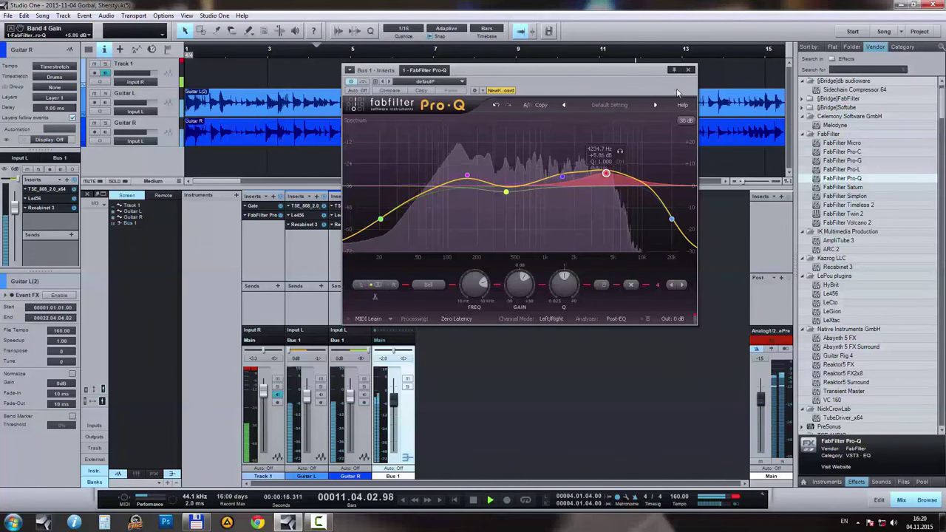
# Step: Close the equalizer with playback stopped and hide the mixing console
pyautogui.click(688, 69)
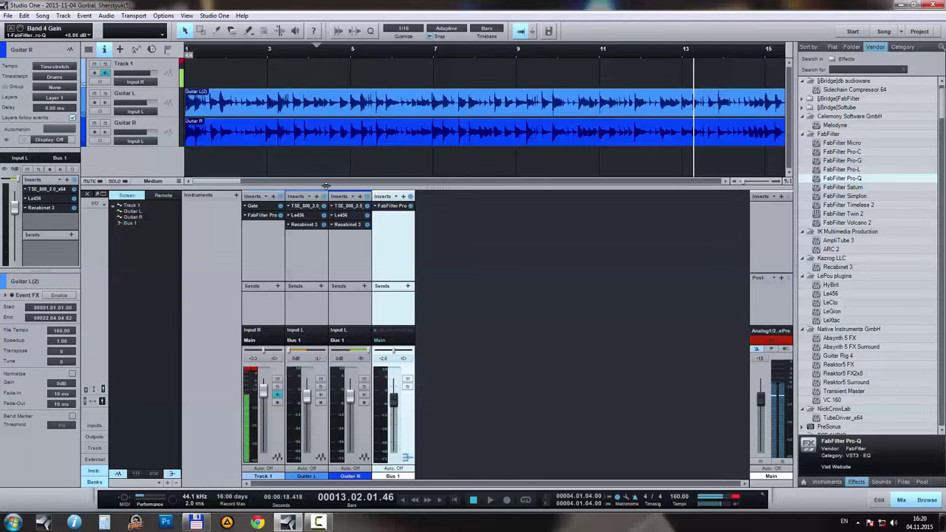
pyautogui.press('F3')
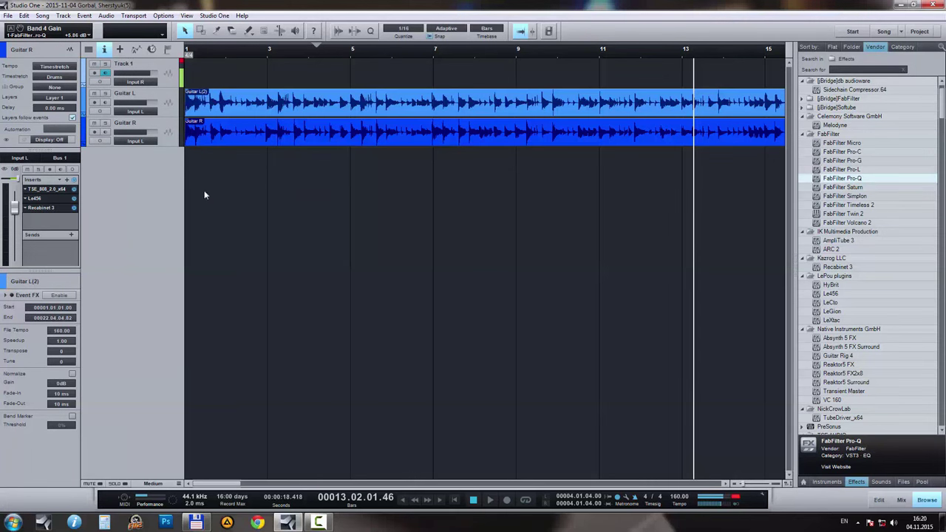
# Step: Add Kontakt 5 as a new instrument track below Guitar R and reposition its window so the whole instrument fits on screen
pyautogui.click(827, 482)
pyautogui.click(829, 145)
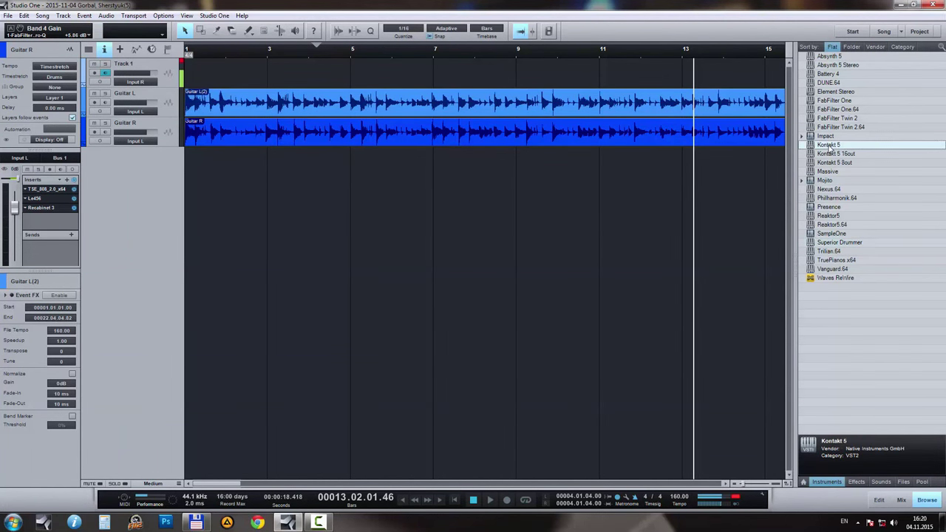
pyautogui.moveTo(892, 236); pyautogui.dragTo(152, 203)
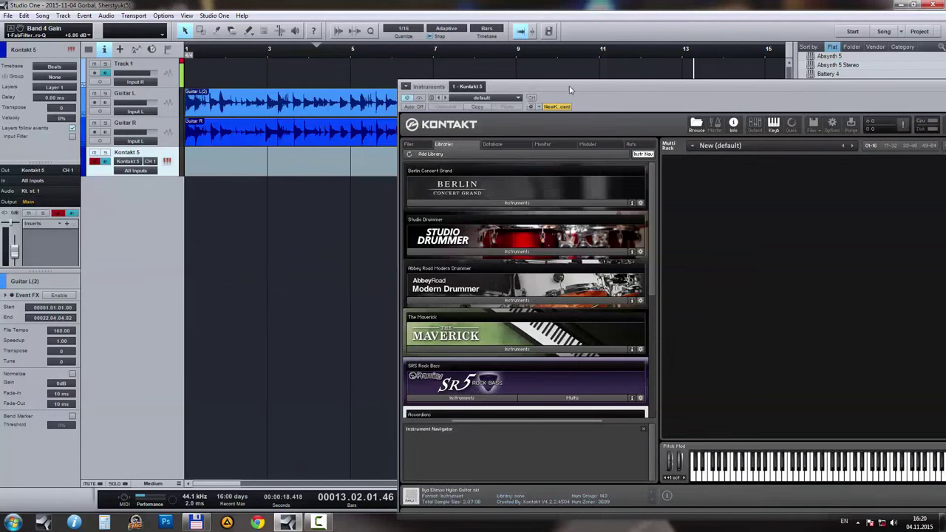
pyautogui.moveTo(567, 95); pyautogui.dragTo(362, 56)
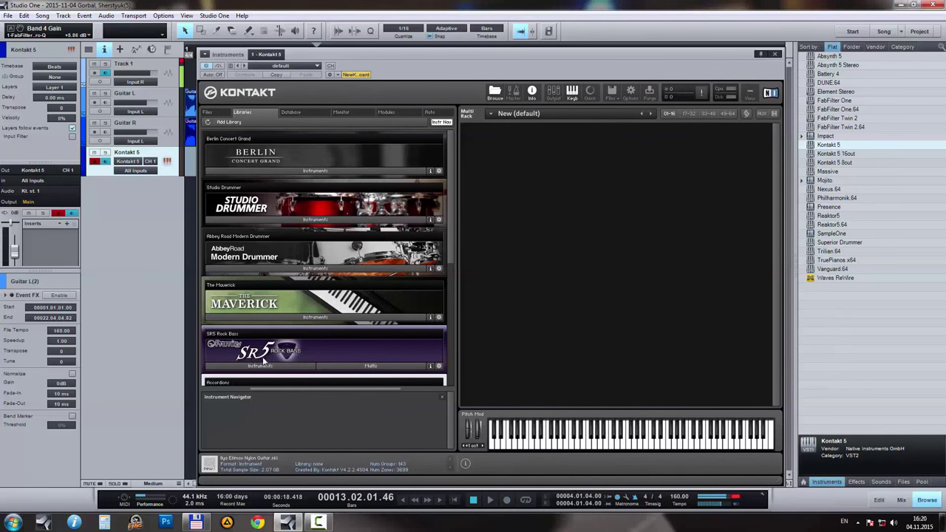
# Step: Load the SR5_Rock_Bass multi from the SR5 Rock Bass library, replacing the current multi, and close the Kontakt window
pyautogui.click(345, 367)
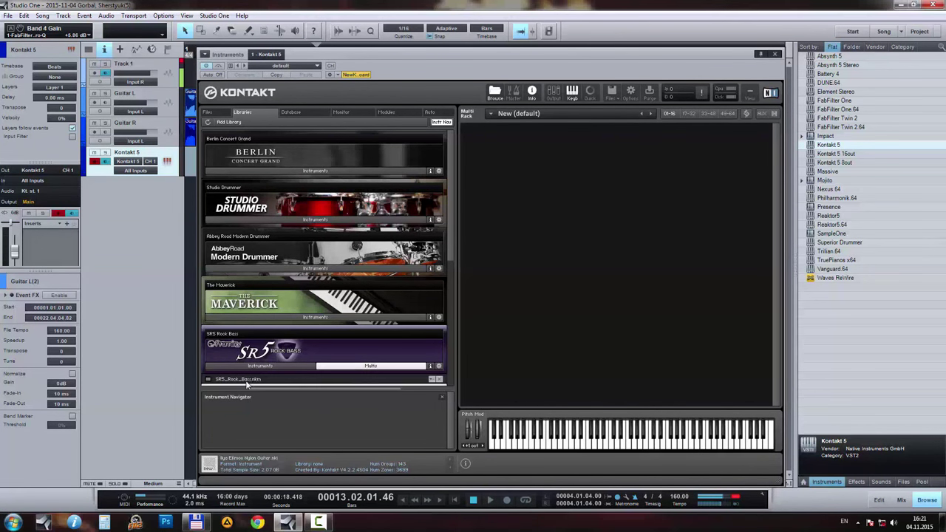
pyautogui.doubleClick(242, 379)
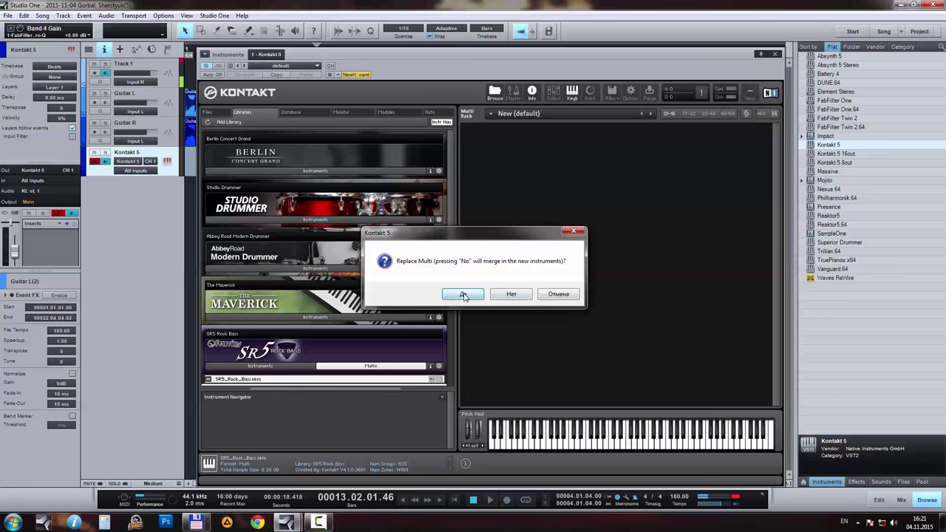
pyautogui.click(462, 294)
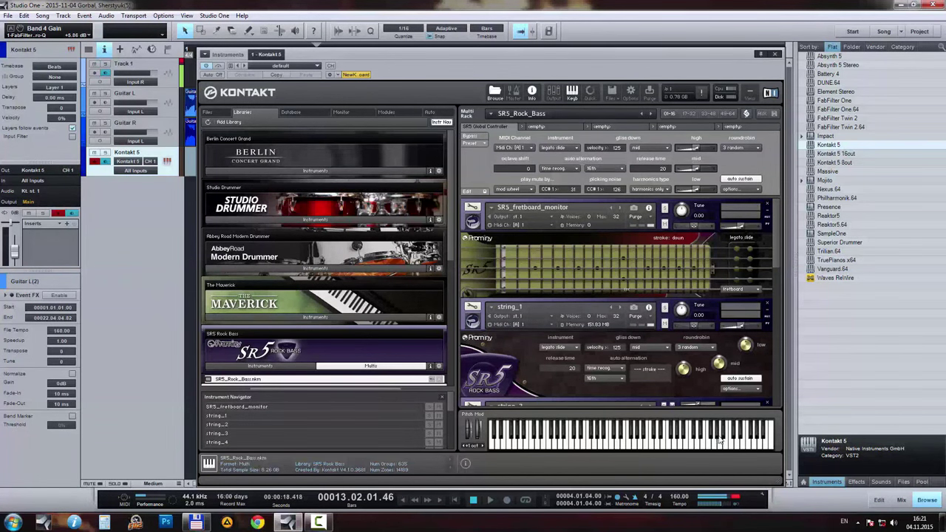
pyautogui.click(773, 55)
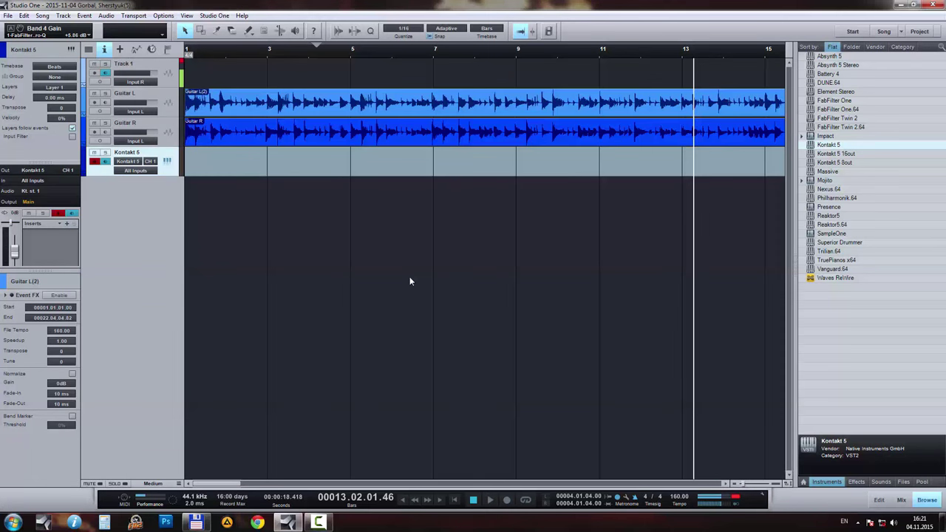
# Step: Move the playback cursor to bar 1, beat 4 and rename the Kontakt 5 track as Bass
pyautogui.click(217, 54)
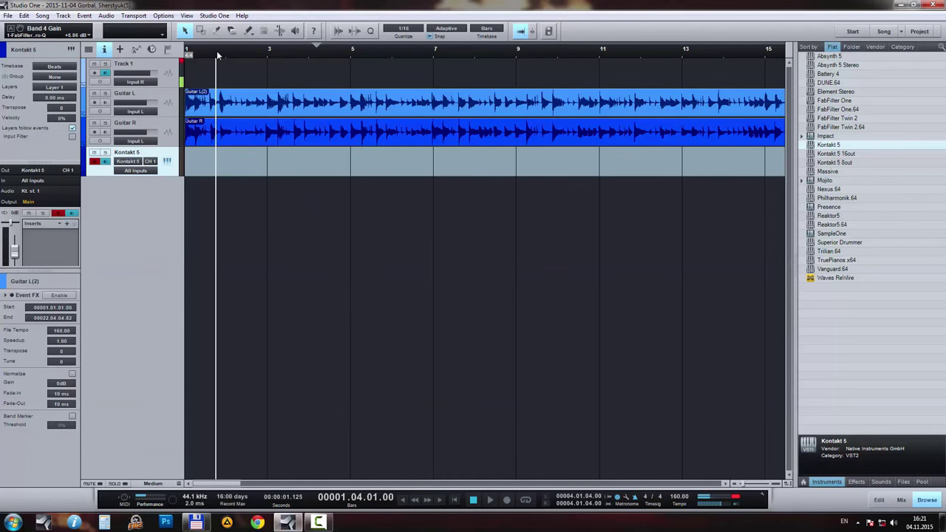
pyautogui.doubleClick(139, 154)
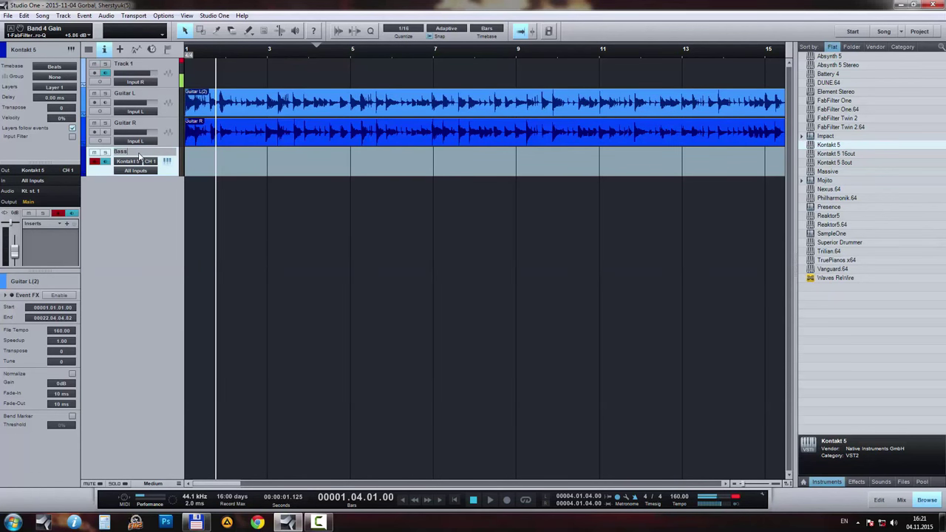
pyautogui.press('Return')
# Step: Insert TSE_BOD_v2.0_x64 on the Bass channel and raise its drive, with Low at about 7.063 and High at about 6.219
pyautogui.press('F3')
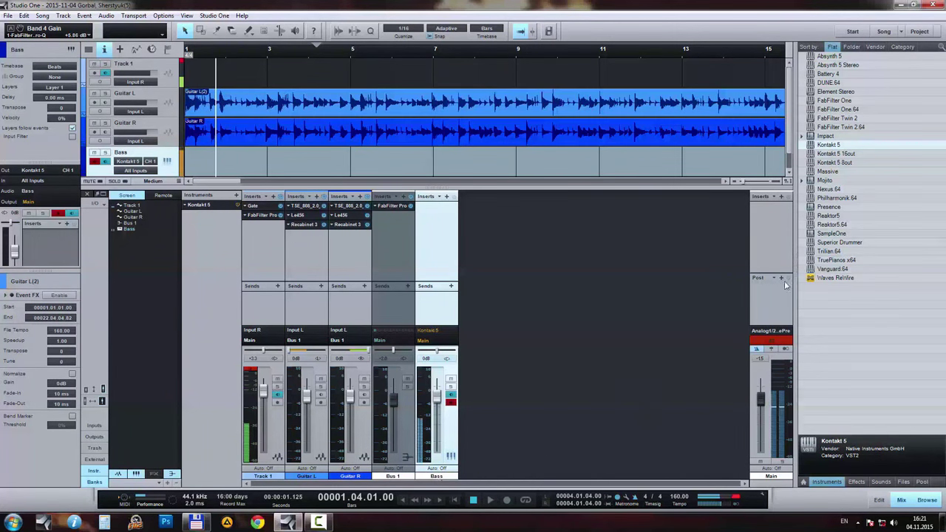
pyautogui.click(860, 483)
pyautogui.scroll(-5, 869, 321)
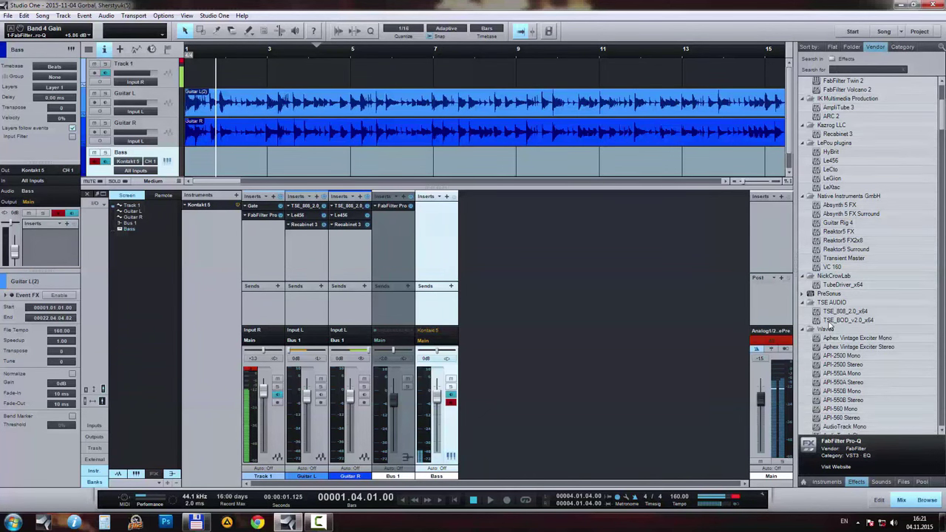
pyautogui.moveTo(843, 321); pyautogui.dragTo(442, 226)
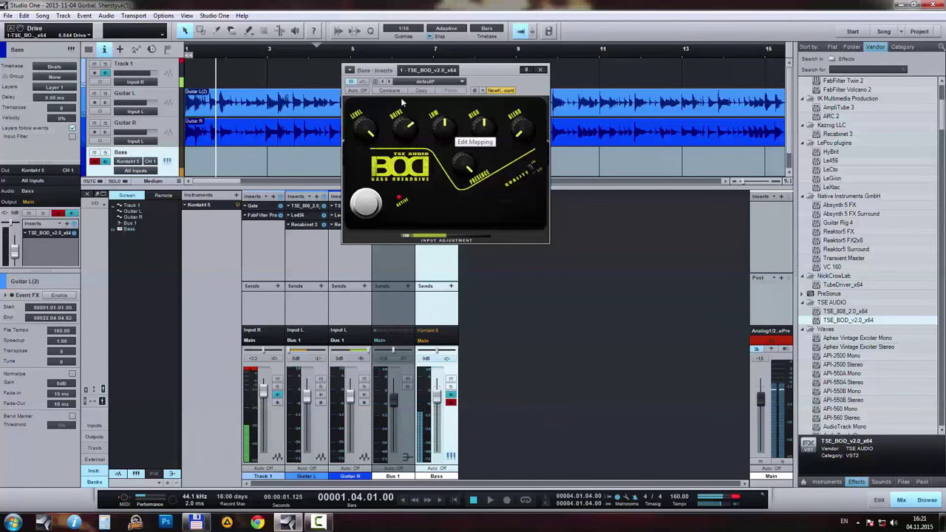
pyautogui.moveTo(402, 102); pyautogui.dragTo(400, 108)
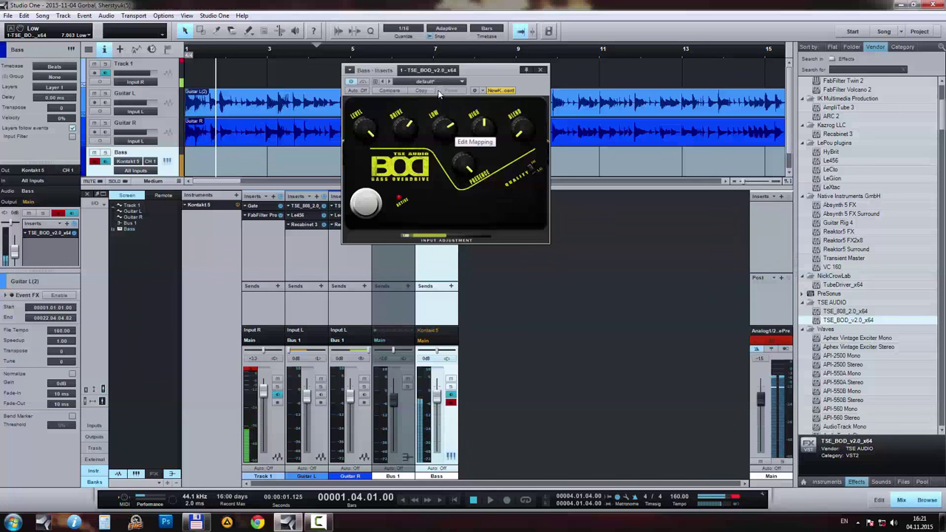
pyautogui.moveTo(482, 129); pyautogui.dragTo(482, 113)
pyautogui.click(540, 70)
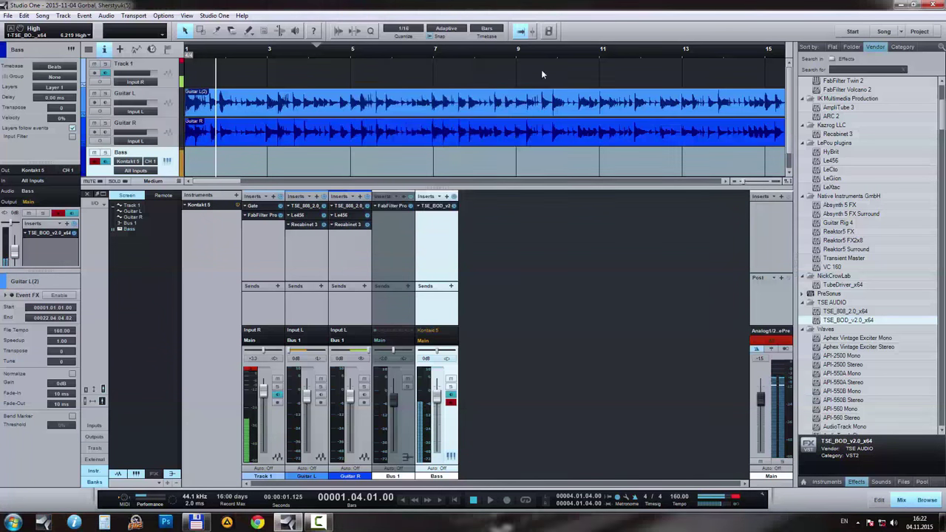
# Step: Insert FabFilter Pro-Q after the bass overdrive and set its analyzer to Post-EQ
pyautogui.scroll(5, 892, 213)
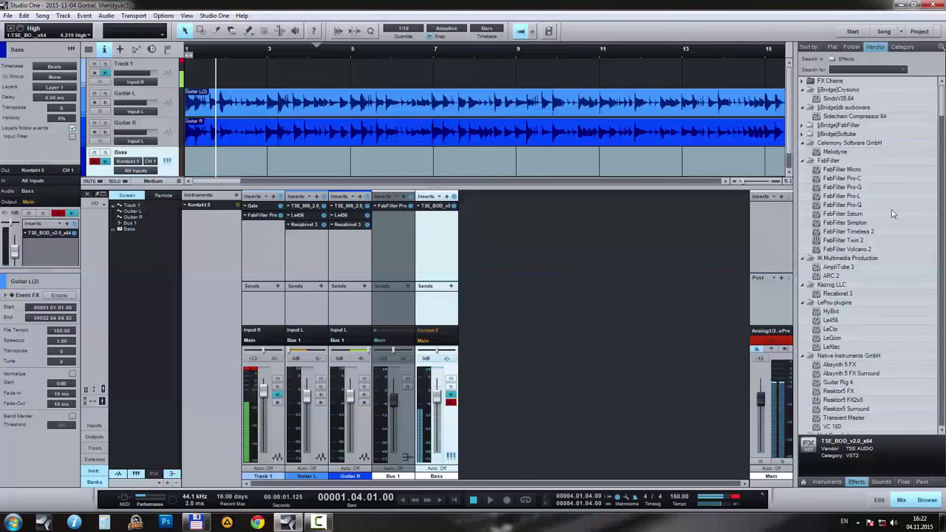
pyautogui.moveTo(871, 207); pyautogui.dragTo(441, 242)
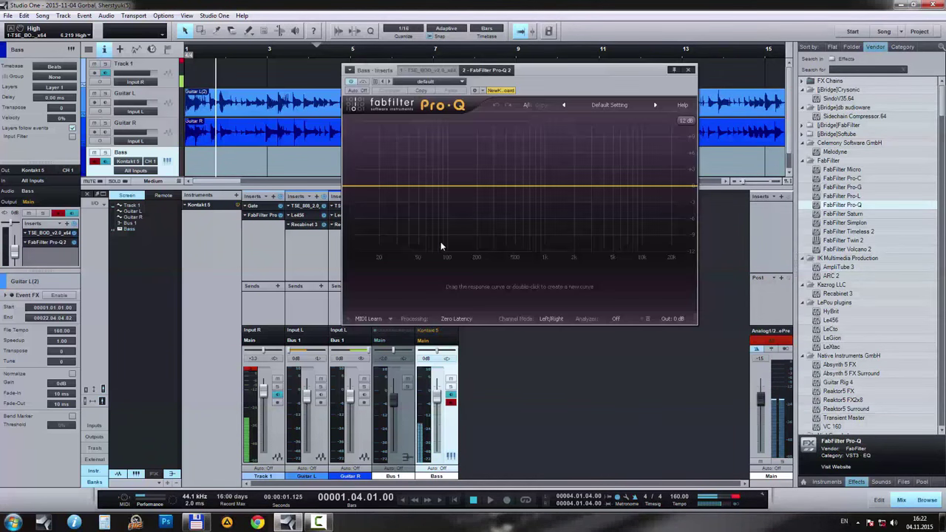
pyautogui.click(615, 318)
pyautogui.click(628, 349)
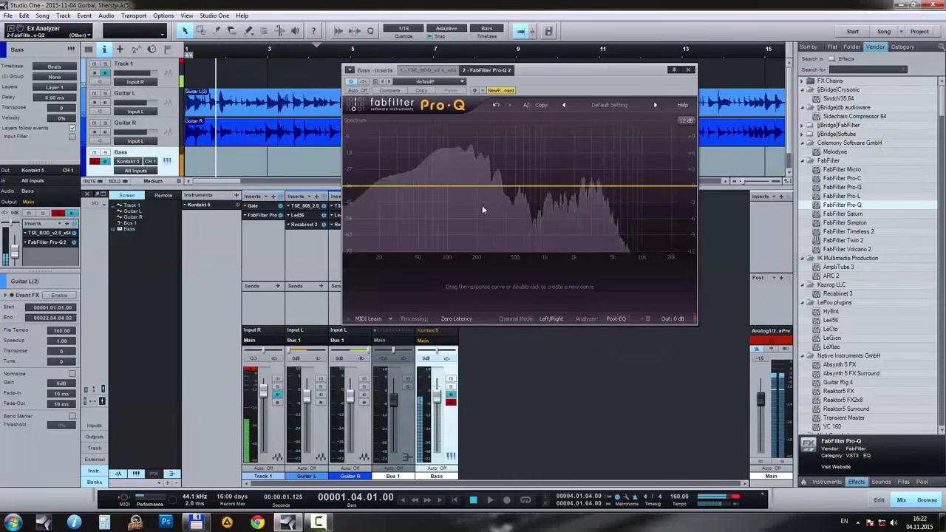
# Step: Shape the bass lows with a -30 dB low shelf at 16.506 Hz, Q 0.978, and a +4.29 dB bell at 93.707 Hz
pyautogui.moveTo(375, 189); pyautogui.dragTo(367, 220)
pyautogui.moveTo(564, 282); pyautogui.dragTo(563, 266)
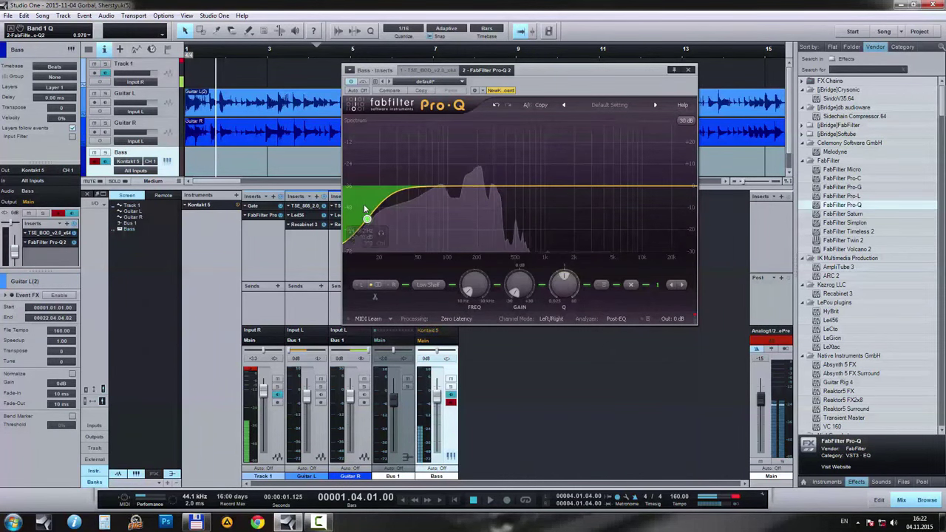
pyautogui.moveTo(383, 237); pyautogui.dragTo(389, 236)
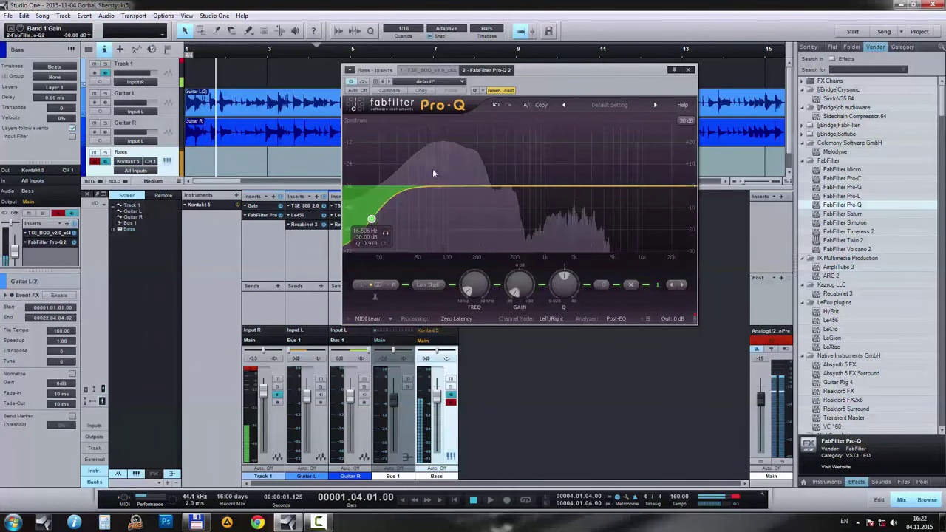
pyautogui.moveTo(455, 190); pyautogui.dragTo(445, 176)
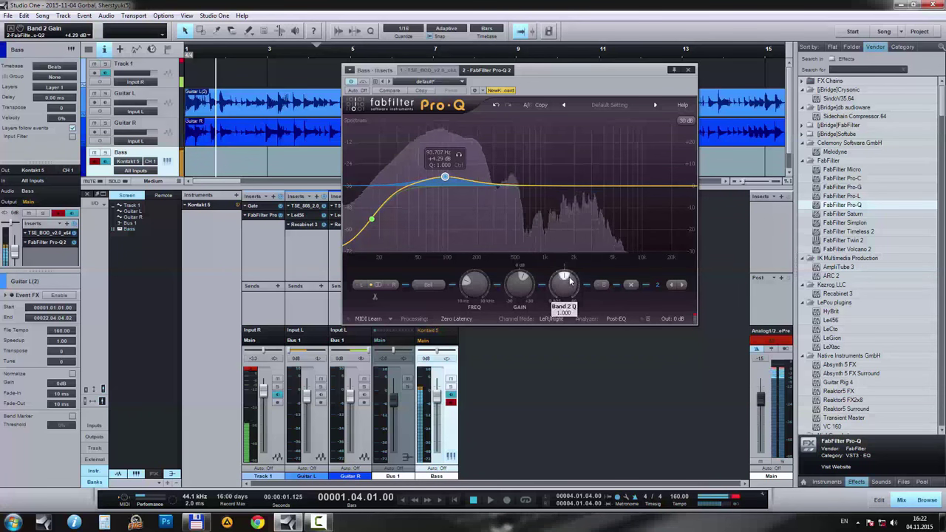
# Step: Shape the bass highs with a -30 dB high shelf at 11271 Hz, Q 0.300, and a +7.67 dB bell at 3277 Hz
pyautogui.moveTo(659, 185)
pyautogui.mouseDown()
pyautogui.moveTo(673, 222)
pyautogui.moveTo(658, 230)
pyautogui.moveTo(666, 234)
pyautogui.mouseUp()
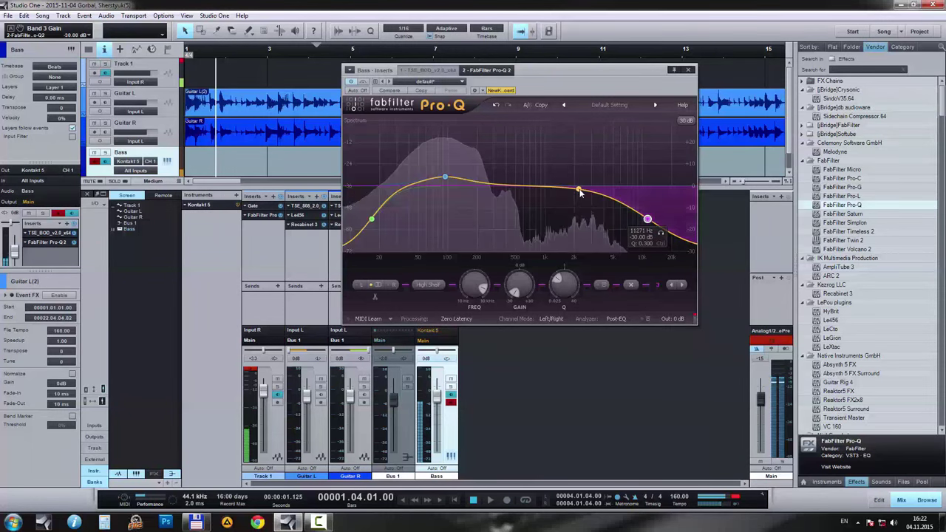
pyautogui.moveTo(564, 282); pyautogui.dragTo(562, 279)
pyautogui.moveTo(591, 238); pyautogui.dragTo(596, 171)
# Step: Add a narrow bell cut of -12.95 dB near 200 Hz to the bass, then close the equalizer and hide the mixing console
pyautogui.moveTo(521, 181); pyautogui.dragTo(503, 198)
pyautogui.moveTo(566, 284); pyautogui.dragTo(577, 270)
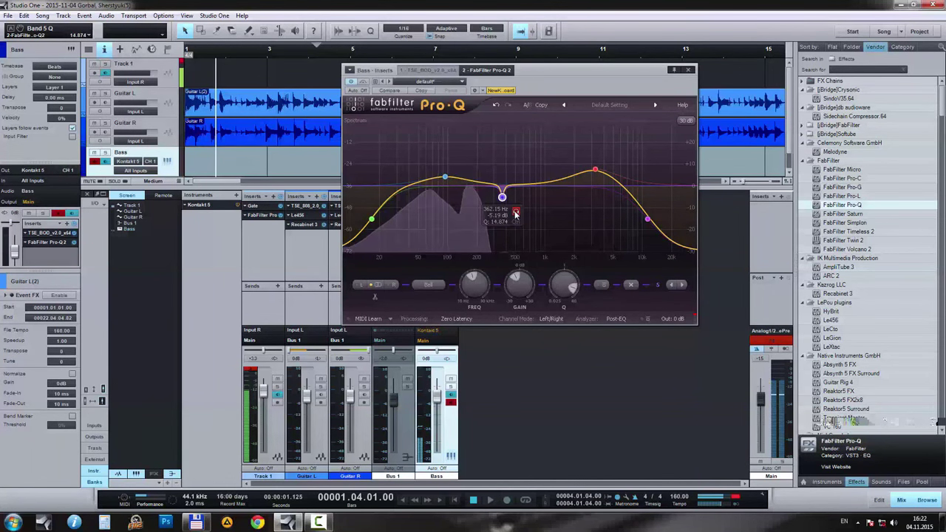
pyautogui.moveTo(516, 214); pyautogui.dragTo(494, 212)
pyautogui.scroll(-8, 516, 283)
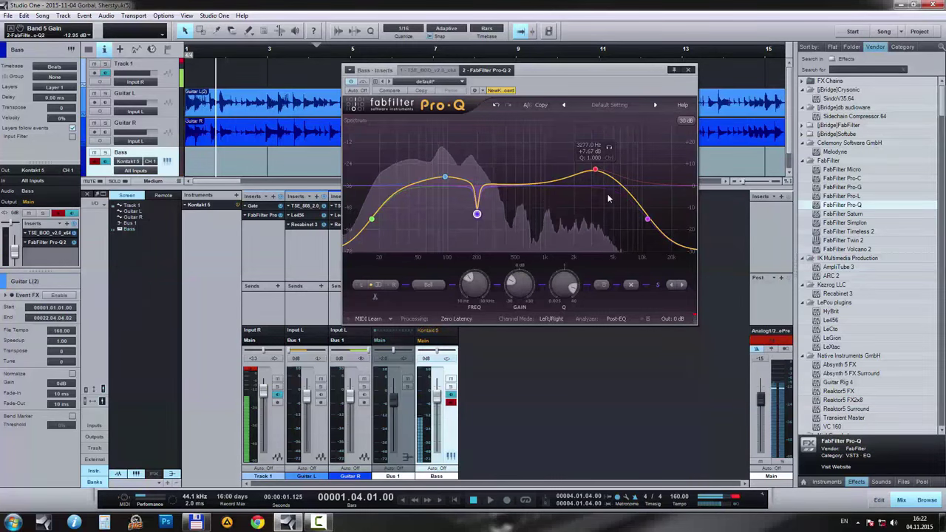
pyautogui.click(689, 71)
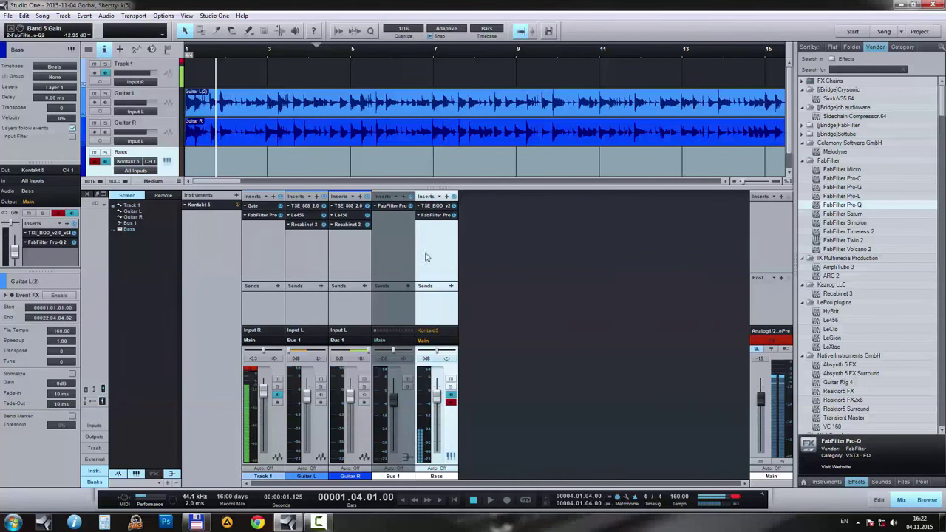
pyautogui.press('F3')
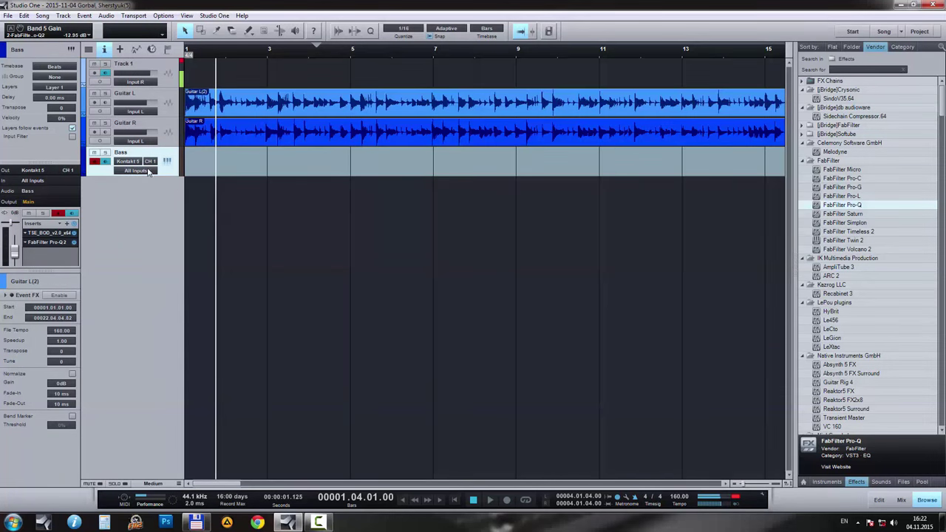
# Step: Disarm the Bass track, add a Superior Drummer instrument track, and place a cymbal in the empty spot beside the hi-hat
pyautogui.click(93, 161)
pyautogui.click(826, 482)
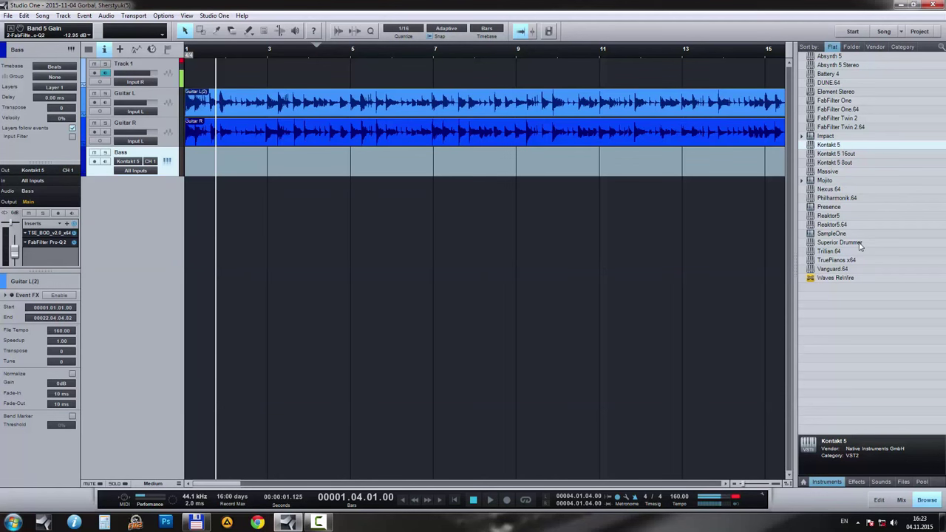
pyautogui.moveTo(860, 244); pyautogui.dragTo(153, 207)
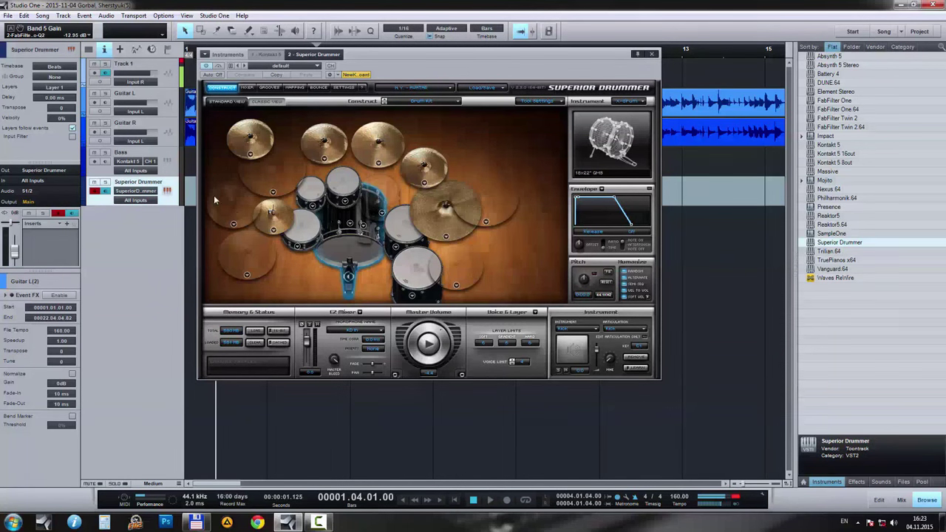
pyautogui.rightClick(233, 228)
pyautogui.click(277, 275)
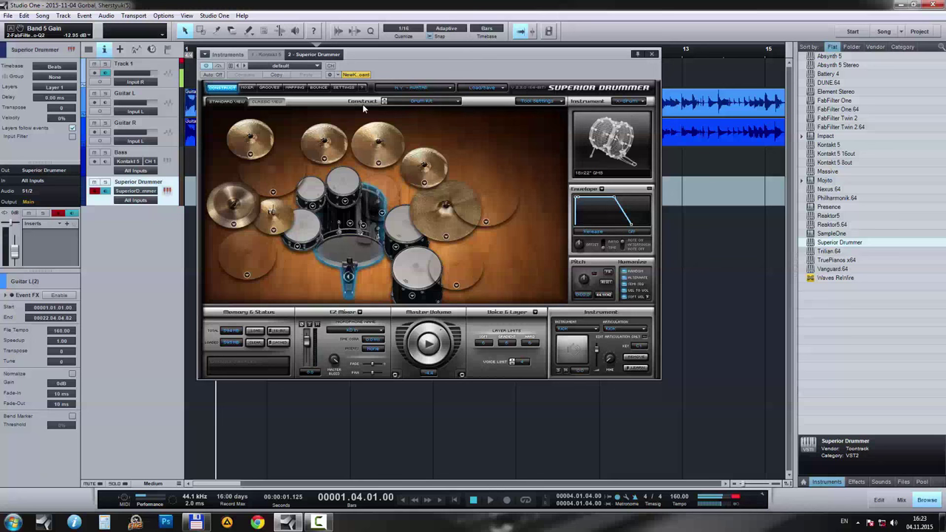
# Step: Open the drum mapping view and flatten the upper end of the kick's velocity curve
pyautogui.click(294, 88)
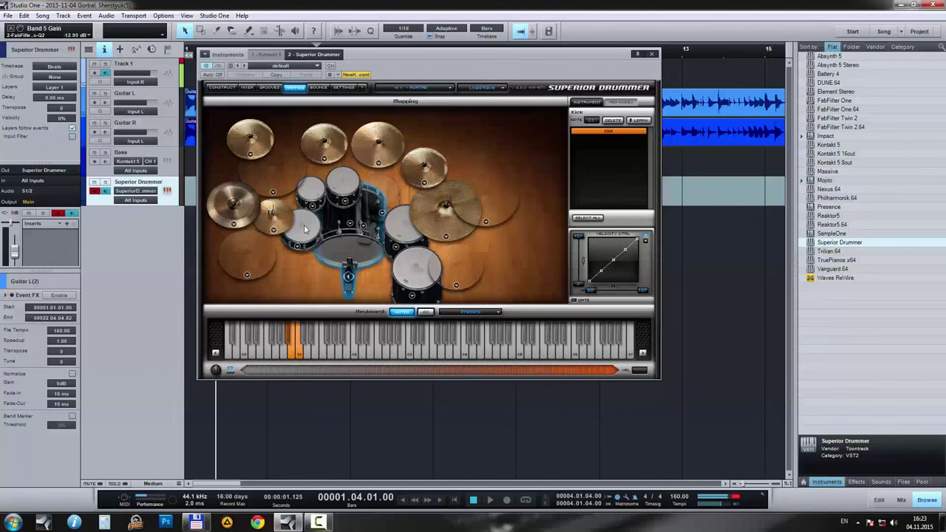
pyautogui.click(318, 202)
pyautogui.click(336, 213)
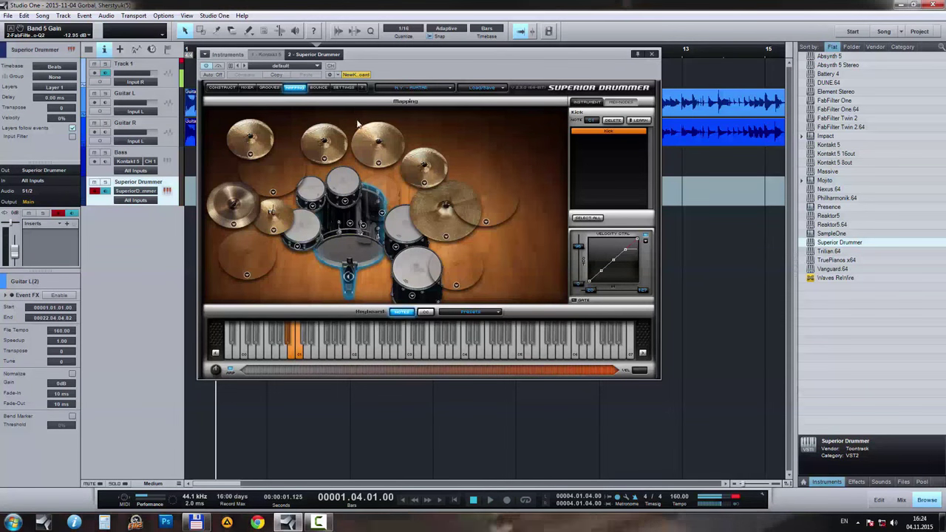
# Step: Return to the kit construction view and fill the empty Tom3 position with the 14" GMS Coated Heads tom
pyautogui.click(222, 87)
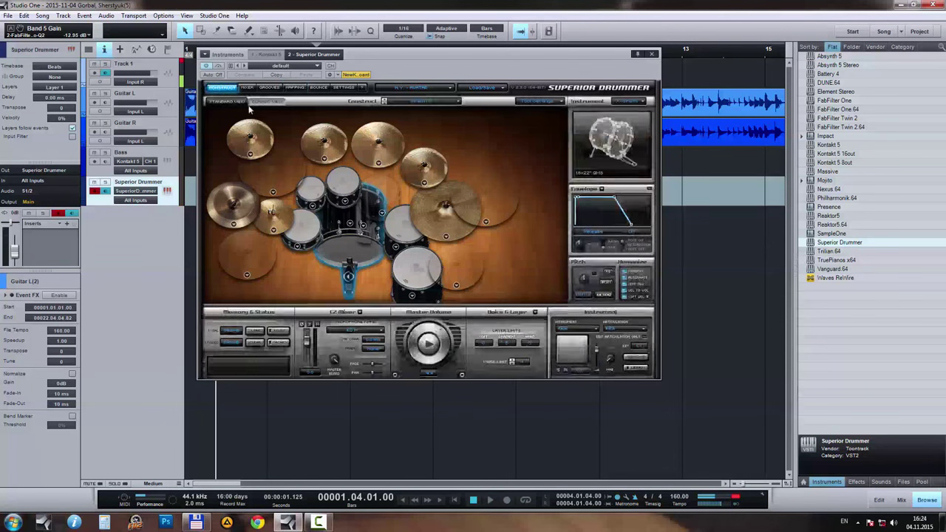
pyautogui.rightClick(381, 214)
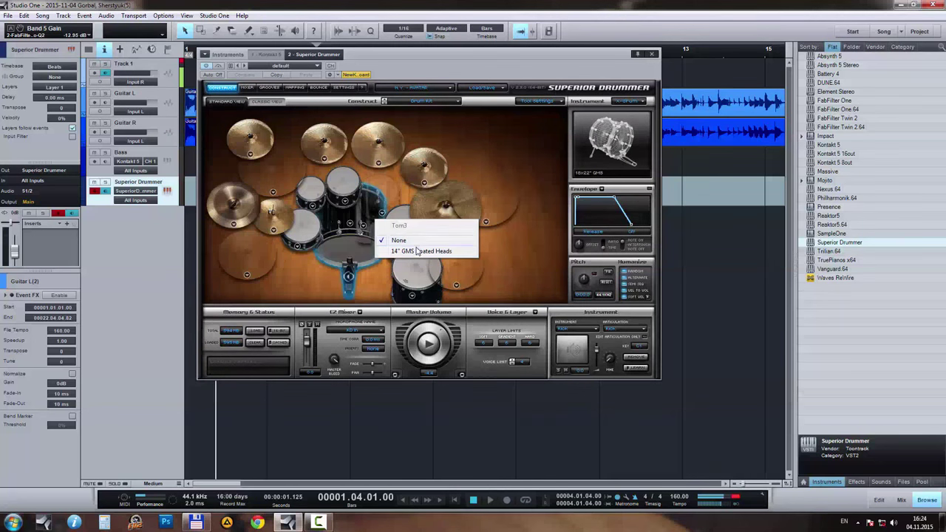
pyautogui.click(392, 249)
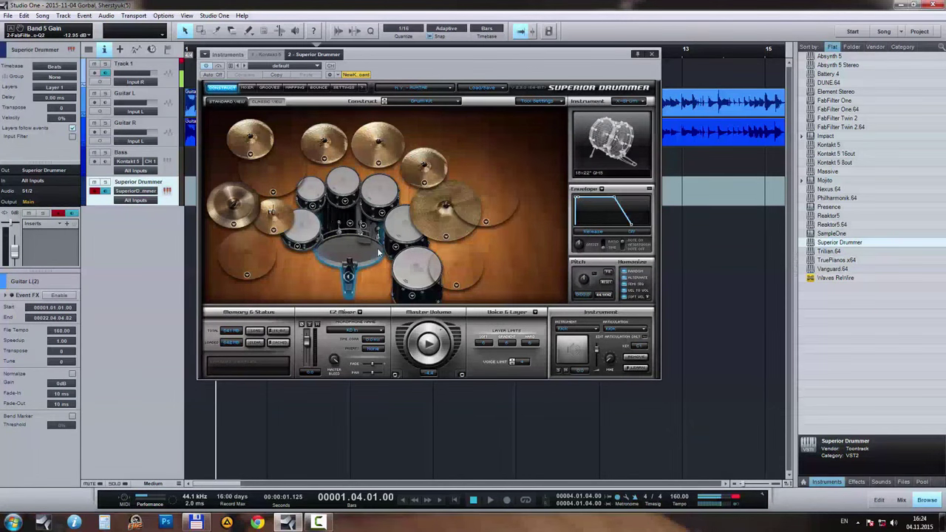
# Step: Open the drum mixer and balance the kick mics, raising KD In to about 7.4 dB, raising KD Sub and lowering KD Out
pyautogui.click(247, 88)
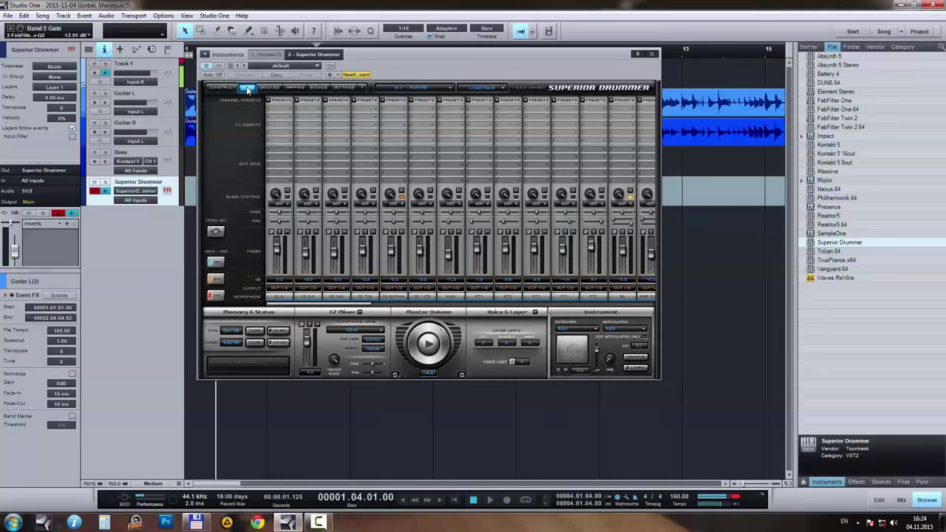
pyautogui.moveTo(278, 250); pyautogui.dragTo(279, 248)
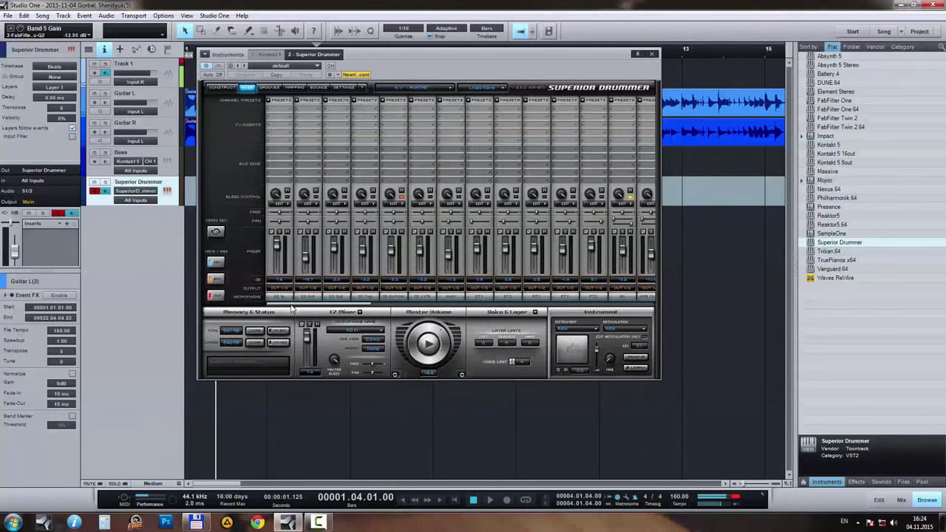
# Step: Show the mixing console and rename the Superior Drummer S1/2 channel to Kick
pyautogui.press('F3')
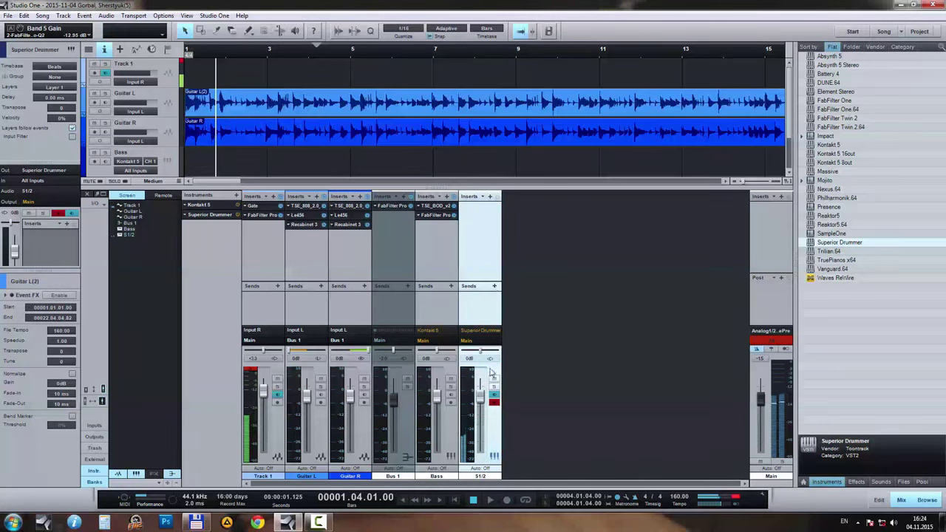
pyautogui.moveTo(474, 409)
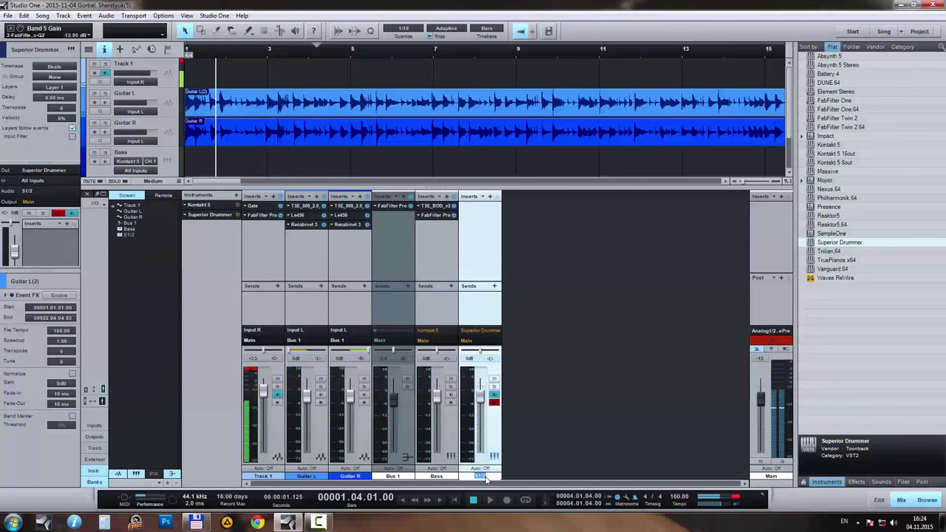
pyautogui.press('Return')
# Step: In the Superior Drummer mixer, route the SD Top, SD Bottom and SD 1176 snare mics to Out 3/4, raising the SD Top and SD 1176 faders
pyautogui.click(487, 331)
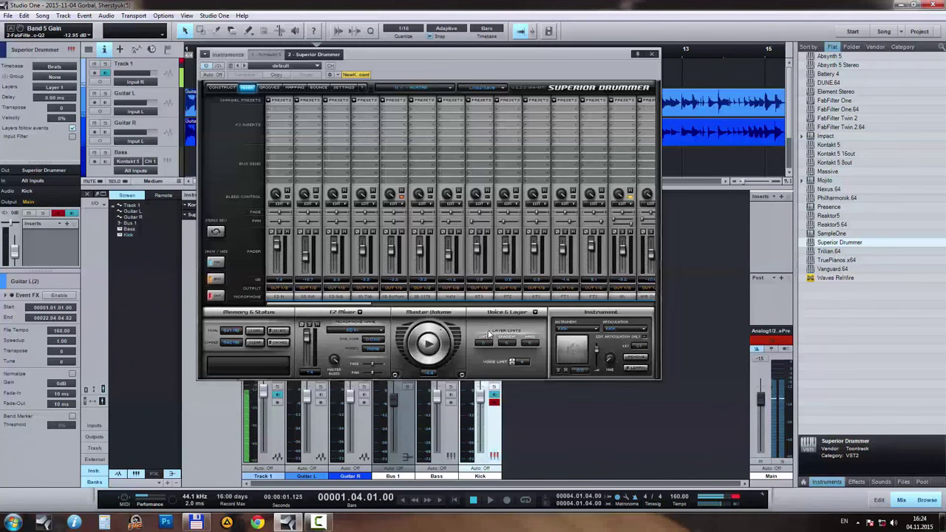
pyautogui.click(369, 291)
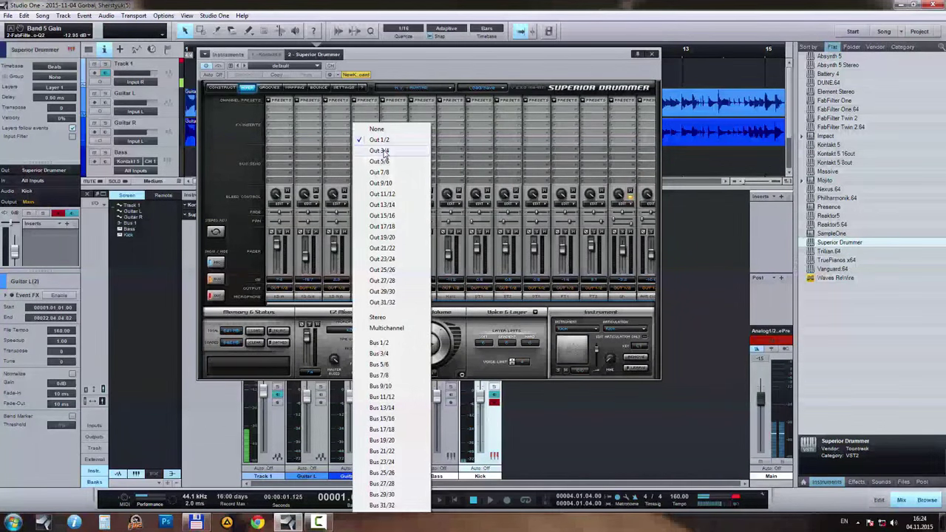
pyautogui.click(384, 153)
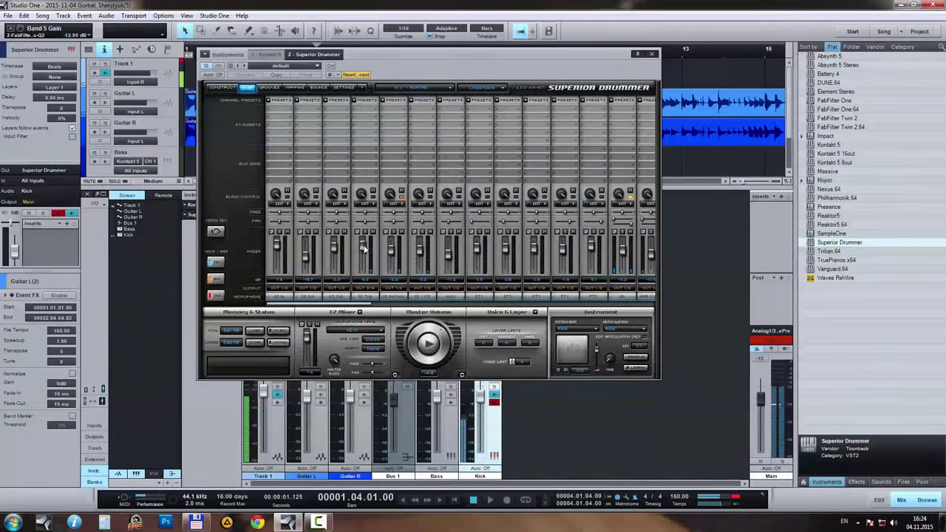
pyautogui.click(398, 291)
pyautogui.click(403, 158)
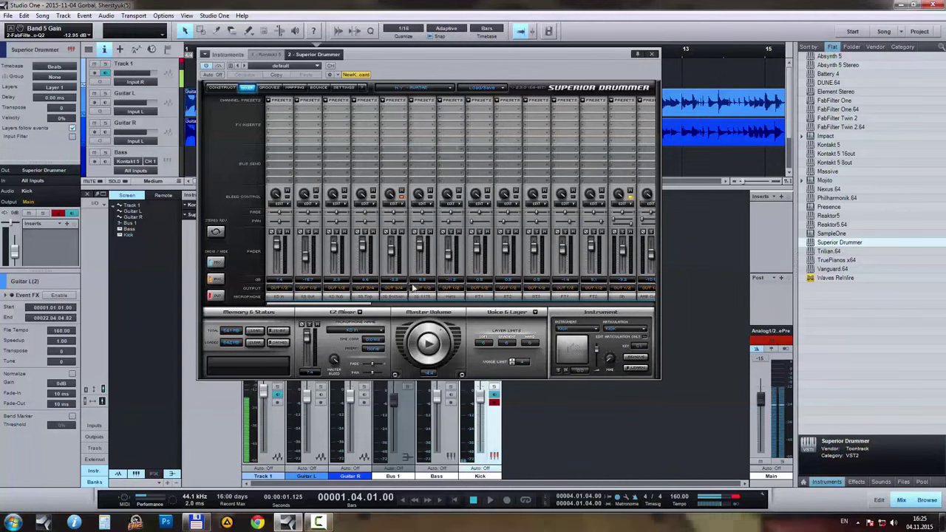
pyautogui.click(416, 289)
pyautogui.click(445, 185)
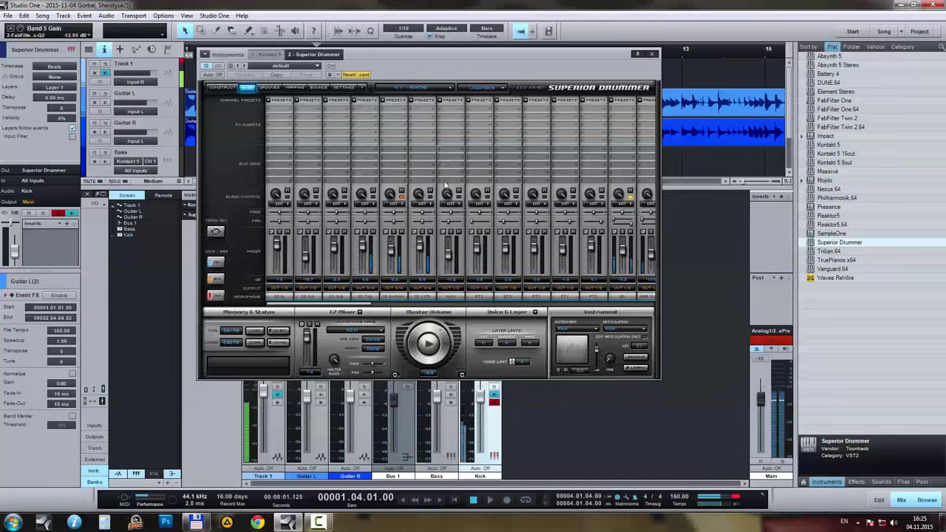
# Step: Route the hi-hat and overhead mic channels to Out 7/8
pyautogui.click(453, 292)
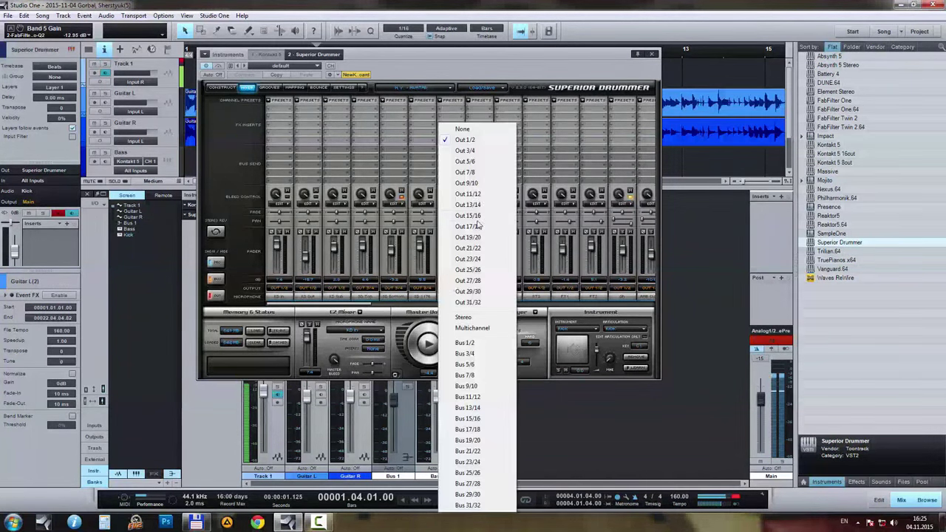
pyautogui.click(473, 172)
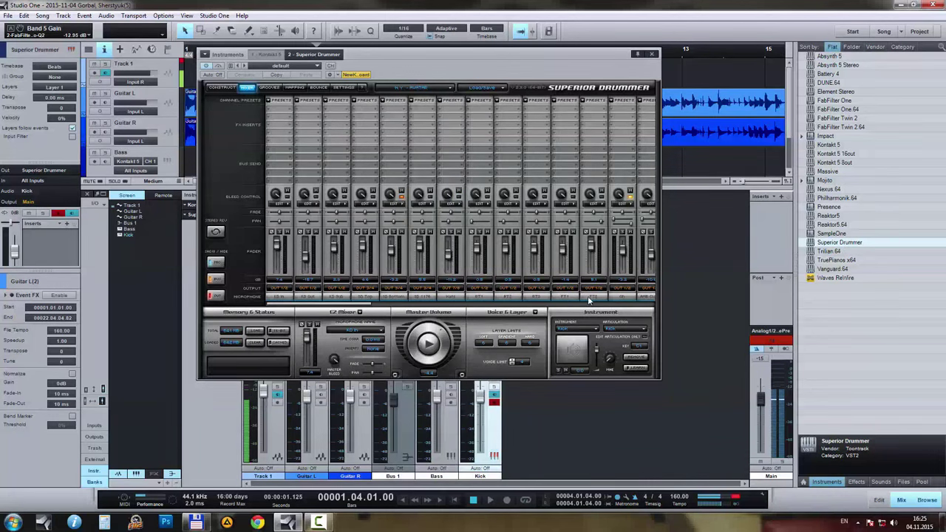
pyautogui.click(622, 288)
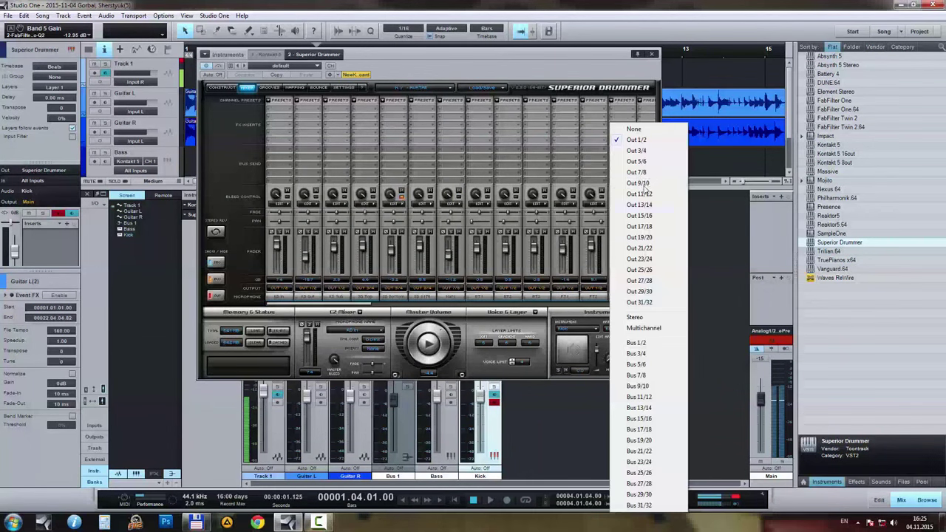
pyautogui.click(641, 172)
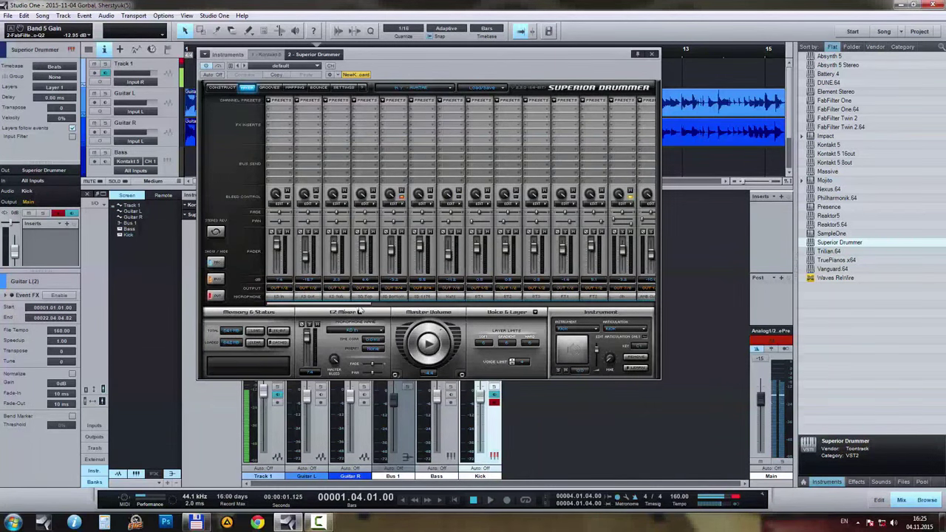
# Step: Route the AMB Close, AMB Mid, AMB Far and AMB Mono ambience channels to Out 7/8
pyautogui.click(573, 290)
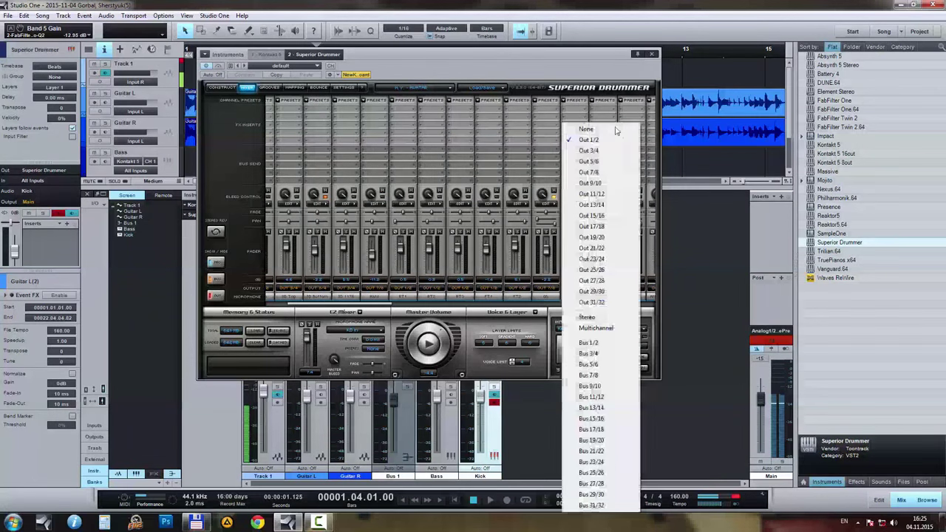
pyautogui.click(602, 172)
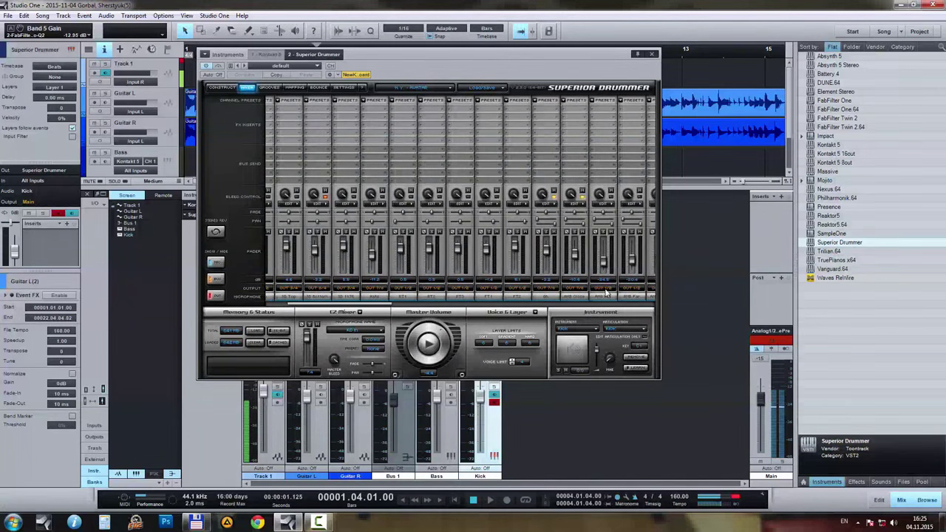
pyautogui.click(606, 293)
pyautogui.click(630, 293)
pyautogui.click(644, 182)
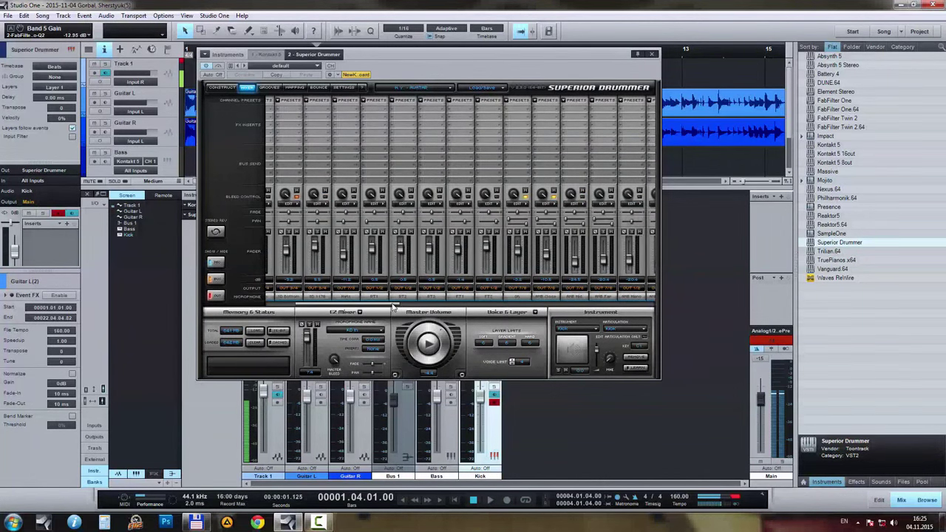
pyautogui.moveTo(392, 305); pyautogui.dragTo(584, 302)
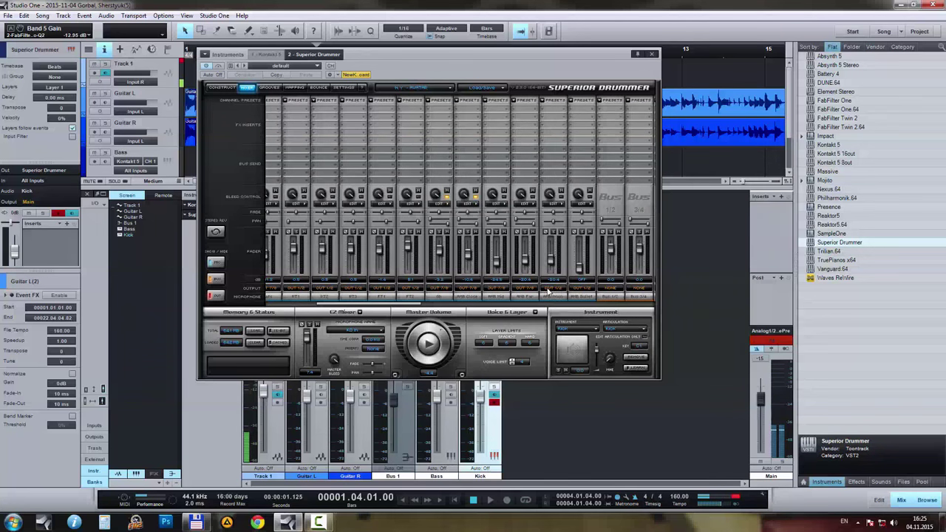
pyautogui.click(553, 288)
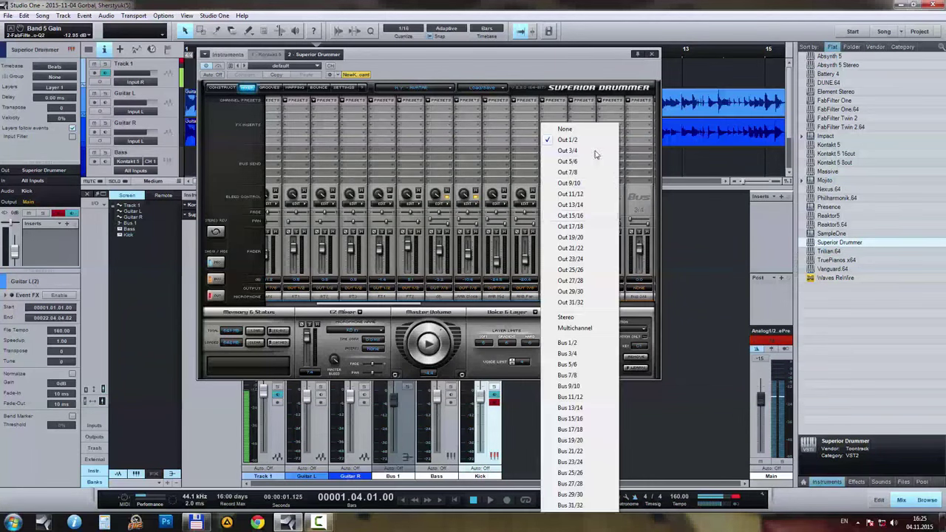
pyautogui.click(571, 183)
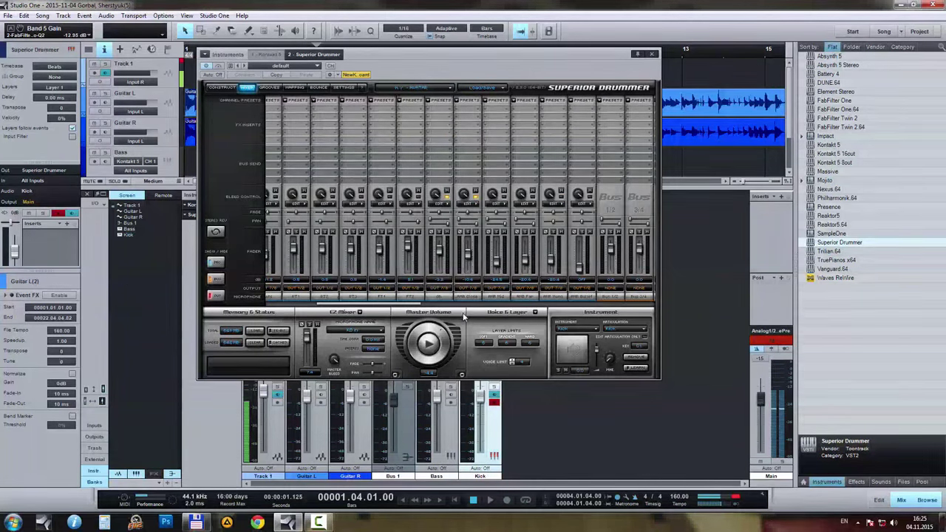
# Step: Route the three rack tom channels to Out 5/6
pyautogui.moveTo(394, 309); pyautogui.dragTo(353, 307)
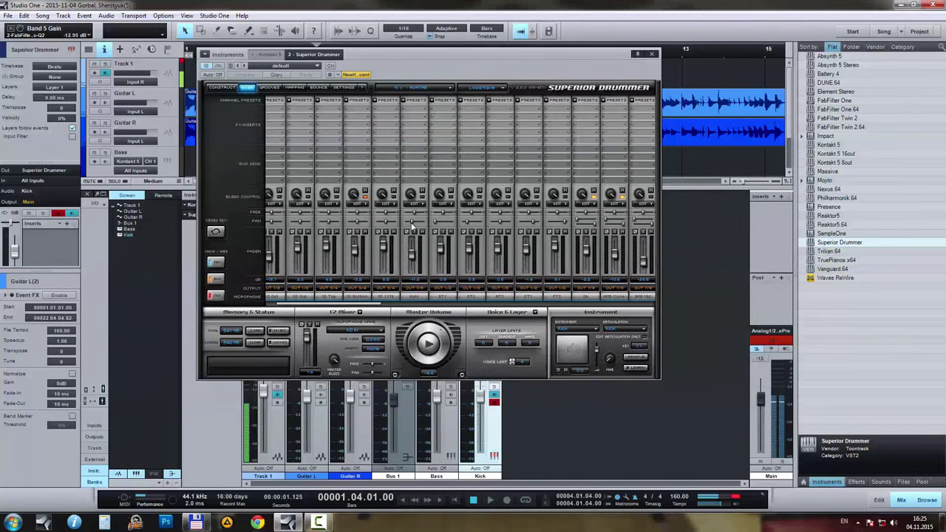
pyautogui.click(475, 288)
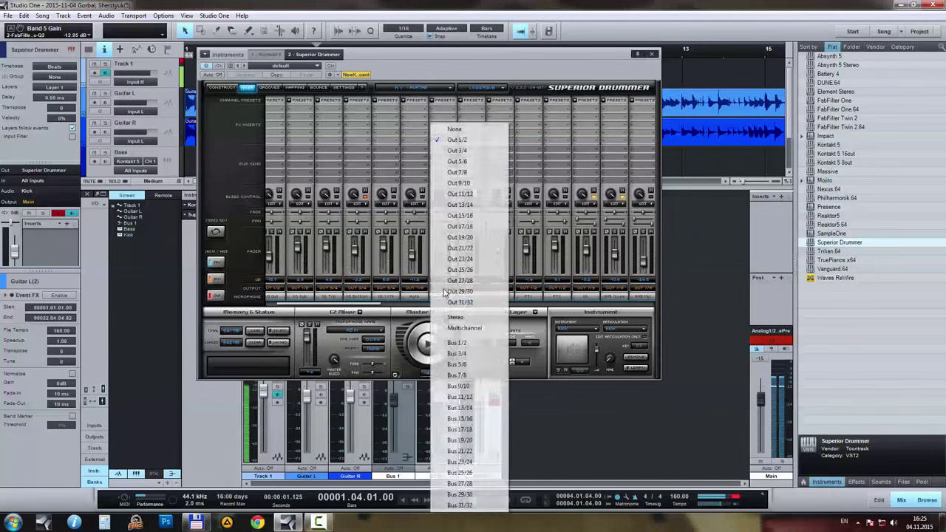
pyautogui.click(471, 162)
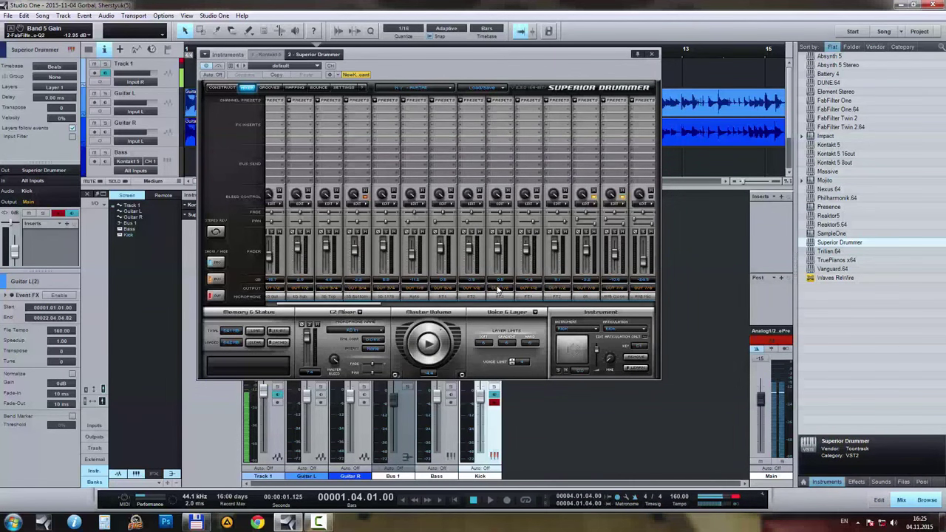
pyautogui.click(475, 290)
pyautogui.click(491, 167)
pyautogui.click(501, 292)
pyautogui.click(521, 169)
# Step: Route both floor tom channels to Out 5/6 and close the Superior Drummer window
pyautogui.click(526, 292)
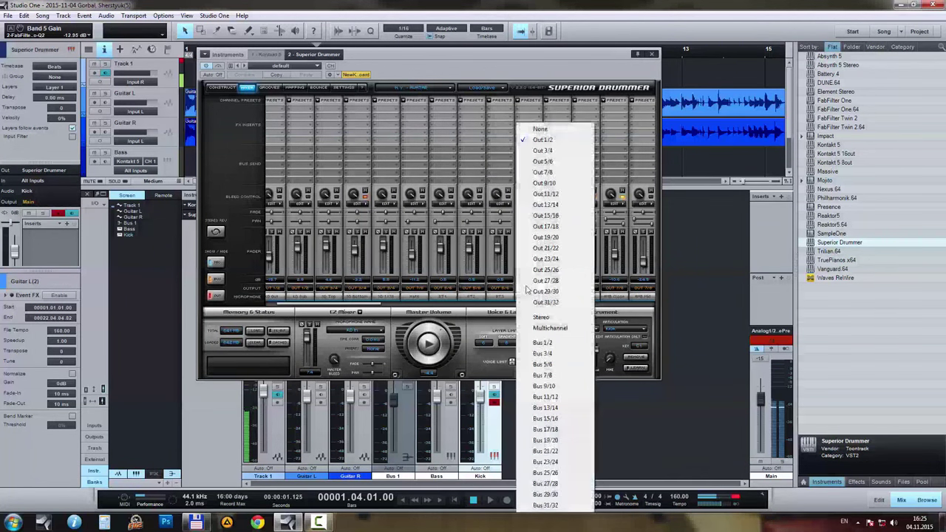
pyautogui.click(549, 172)
pyautogui.click(559, 290)
pyautogui.click(560, 285)
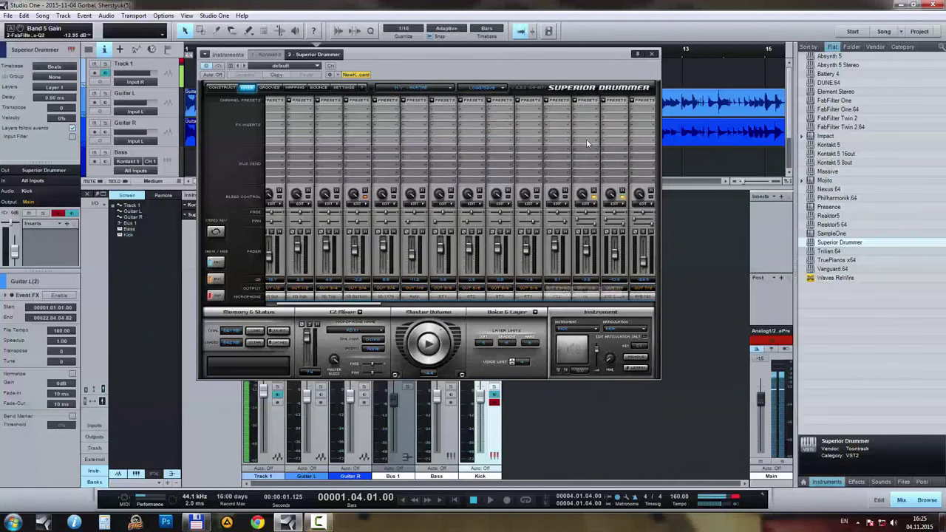
pyautogui.click(562, 293)
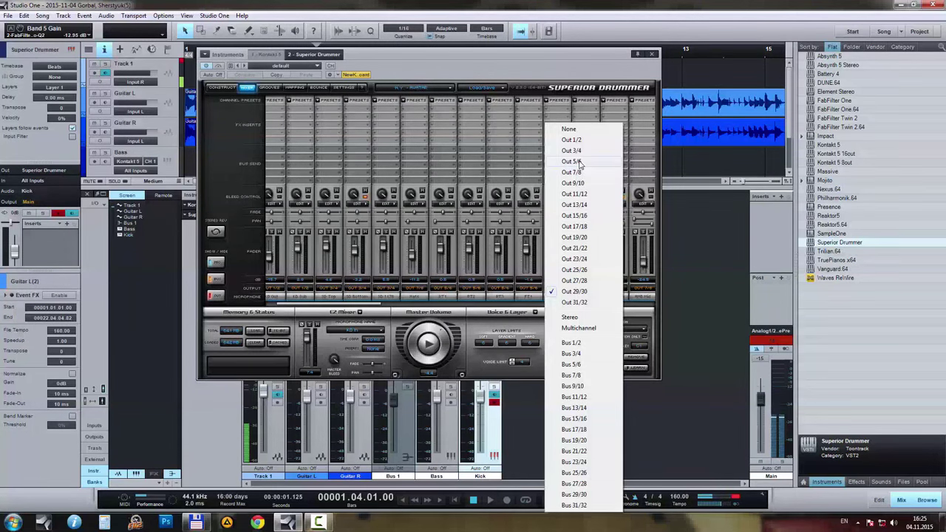
pyautogui.click(584, 165)
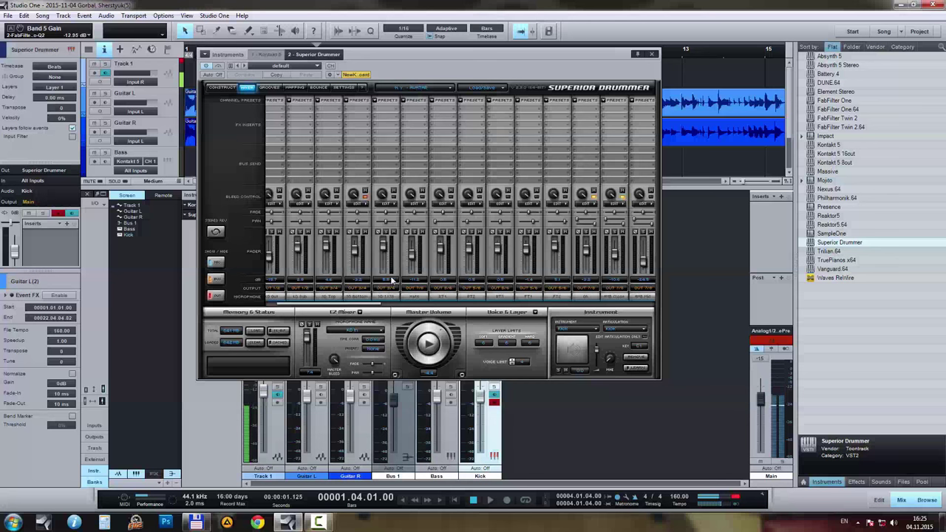
pyautogui.click(653, 55)
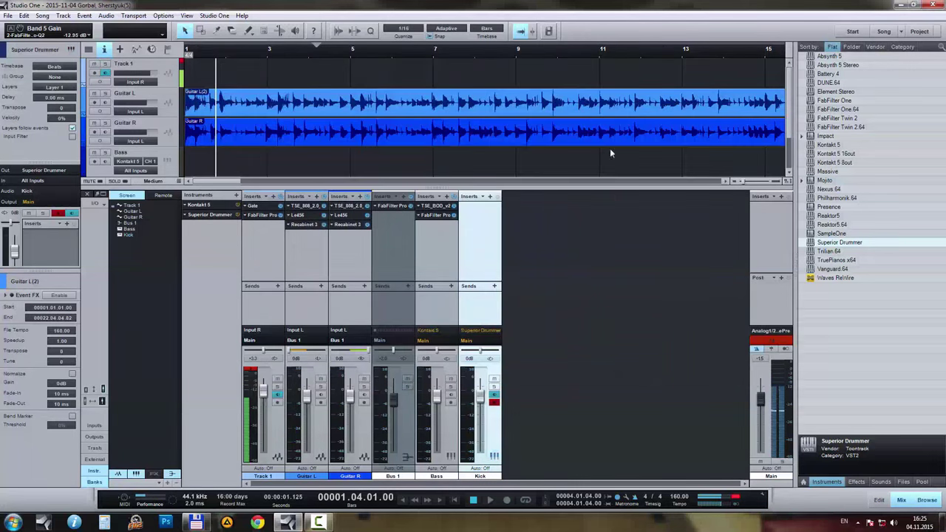
# Step: Expand Superior Drummer's output list in the console and enable outputs S3/4, S5/6 and S7/8
pyautogui.rightClick(207, 218)
pyautogui.click(206, 237)
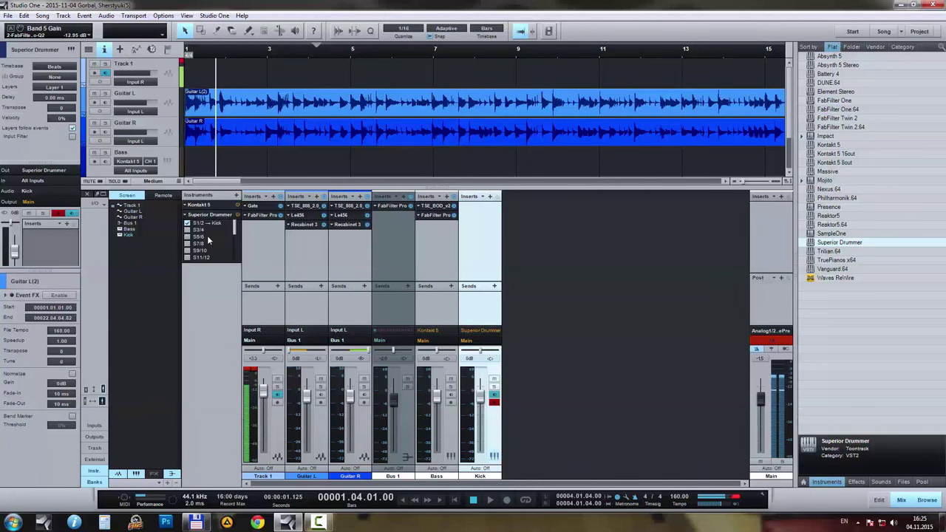
pyautogui.click(187, 230)
pyautogui.click(187, 236)
pyautogui.click(187, 243)
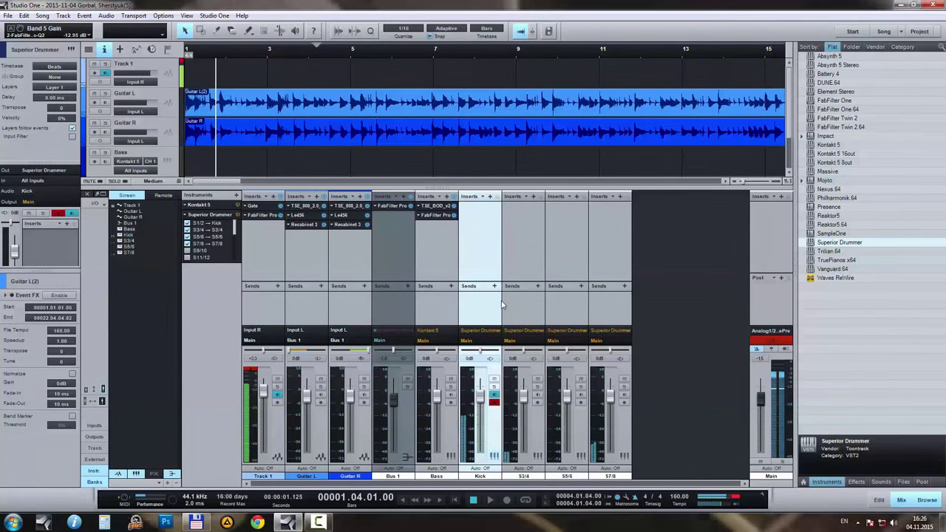
# Step: Rename the S3/4, S5/6 and S7/8 console channels to Snare, Toms and OH
pyautogui.doubleClick(522, 476)
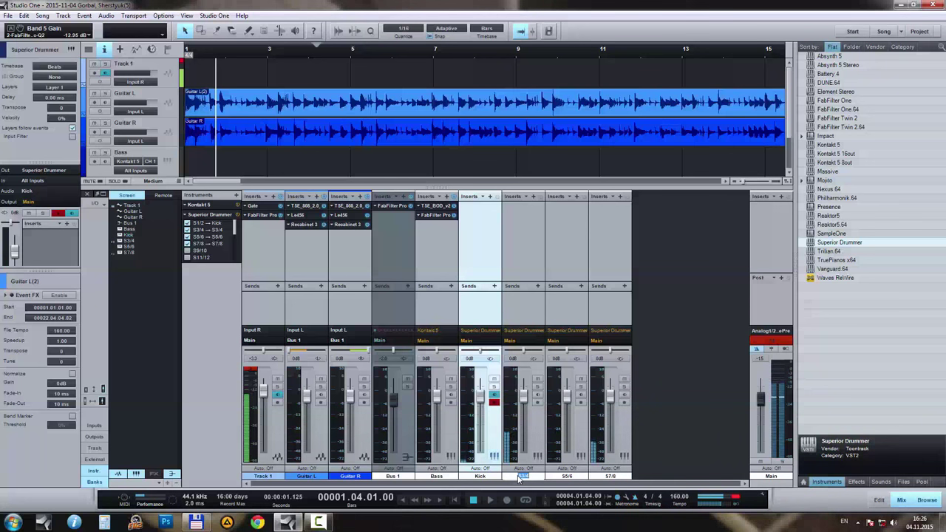
pyautogui.write('Snare')
pyautogui.press('Return')
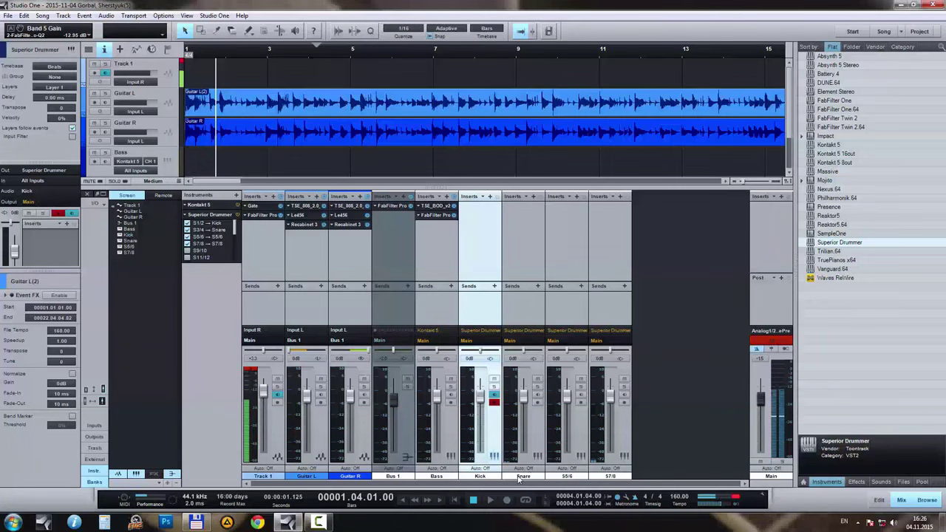
pyautogui.doubleClick(566, 476)
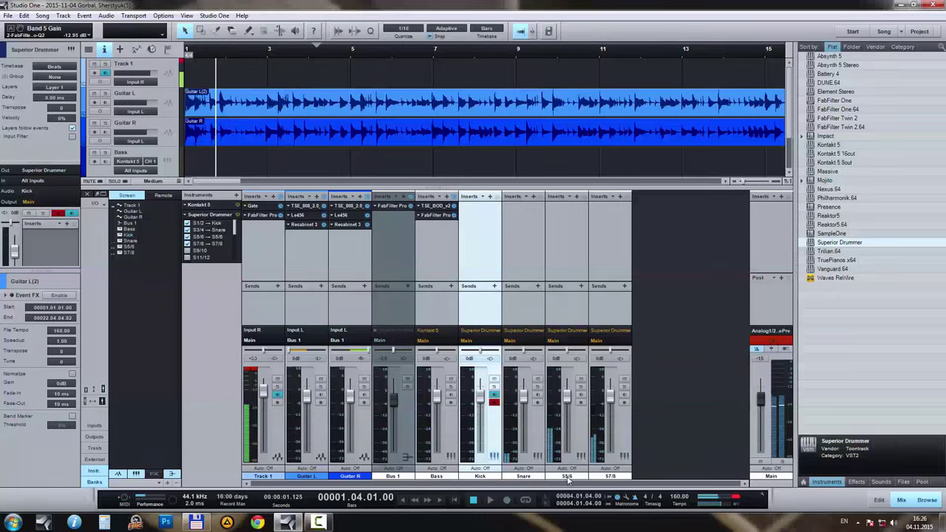
pyautogui.press('BackSpace')
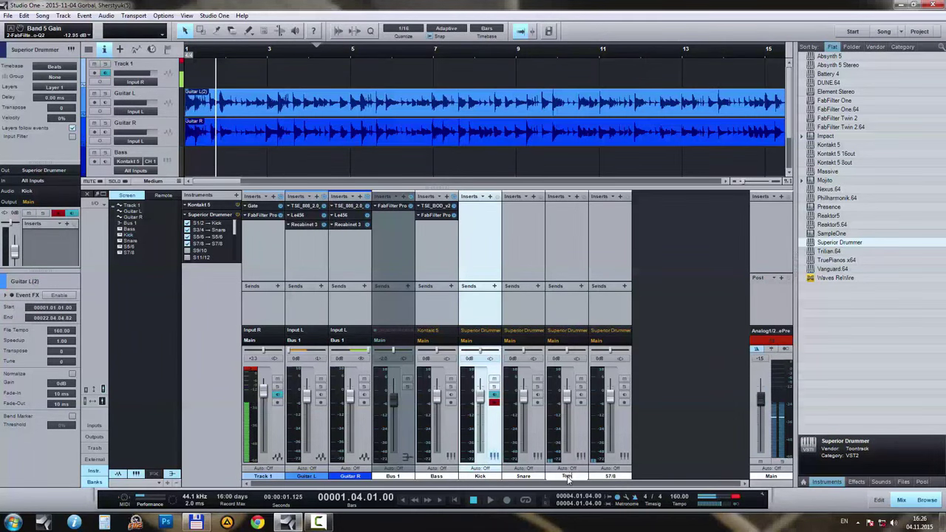
pyautogui.doubleClick(609, 477)
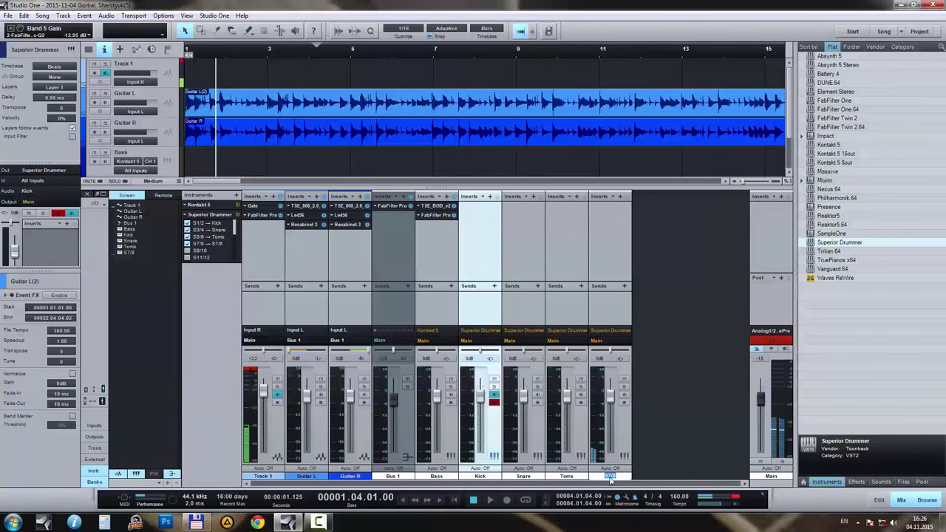
pyautogui.press('Return')
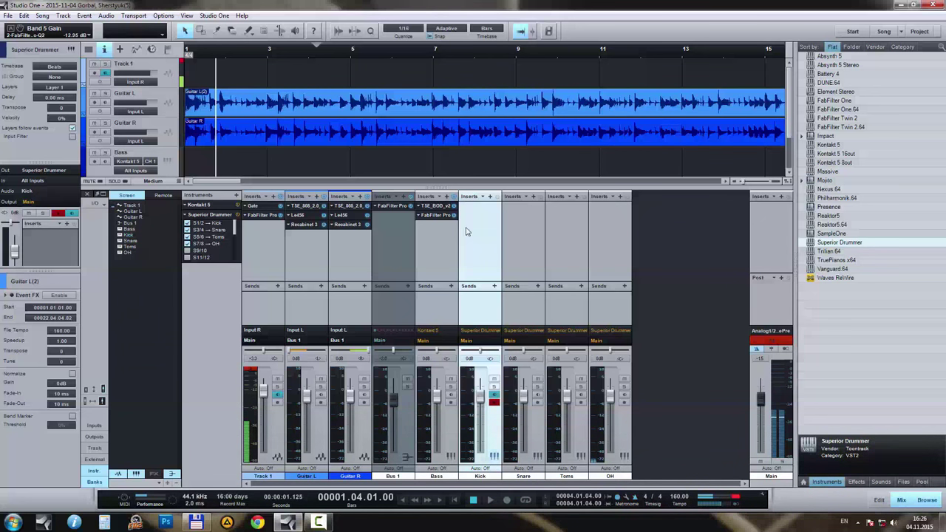
# Step: Find Native Instruments' Transient Master among the effects and insert it on the Kick channel
pyautogui.click(857, 482)
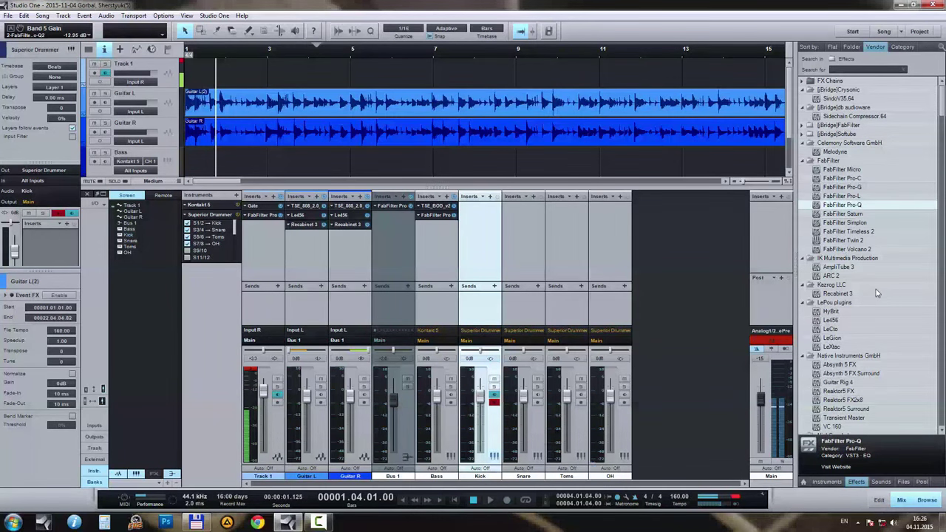
pyautogui.scroll(-5, 877, 294)
pyautogui.scroll(3, 878, 293)
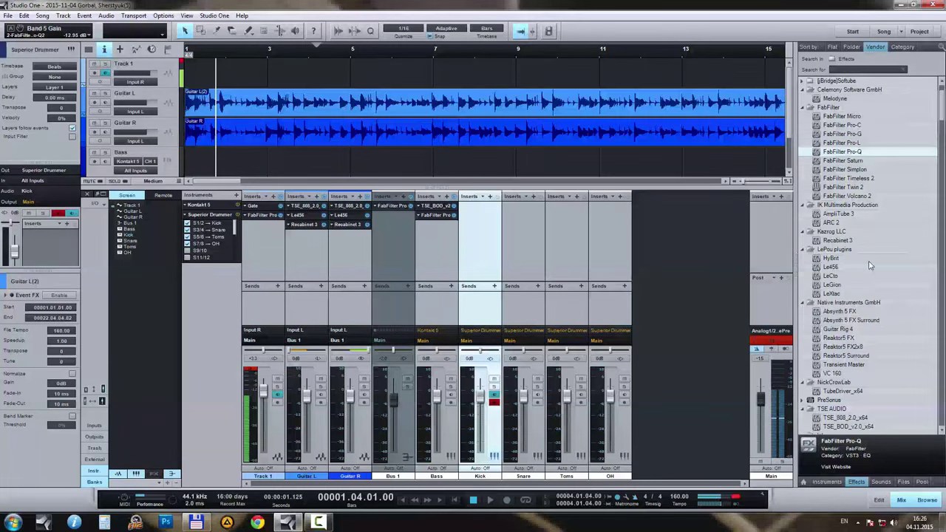
pyautogui.click(841, 347)
pyautogui.click(854, 366)
pyautogui.moveTo(869, 368); pyautogui.dragTo(484, 235)
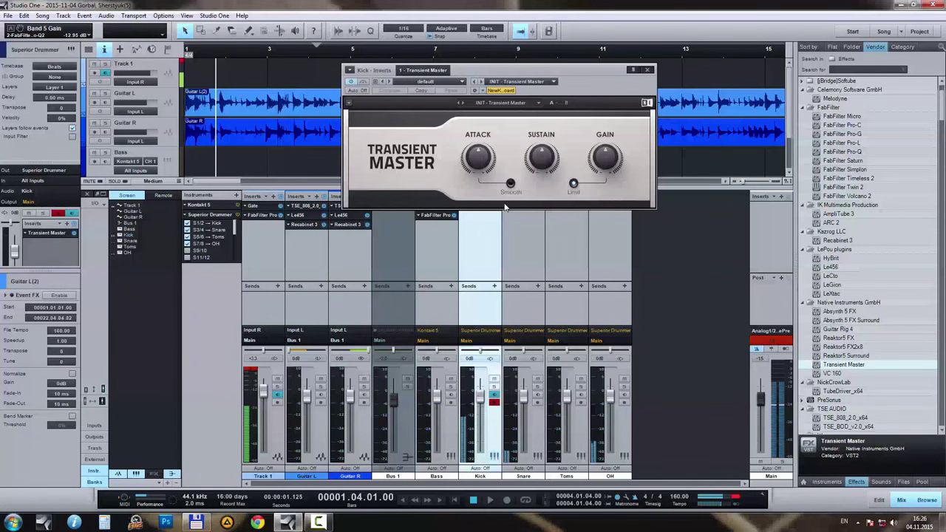
# Step: Set the Kick's Transient Master gain to 1.1 dB, boost its attack, raise sustain to about 38% and close the plug-in
pyautogui.moveTo(611, 165); pyautogui.dragTo(611, 161)
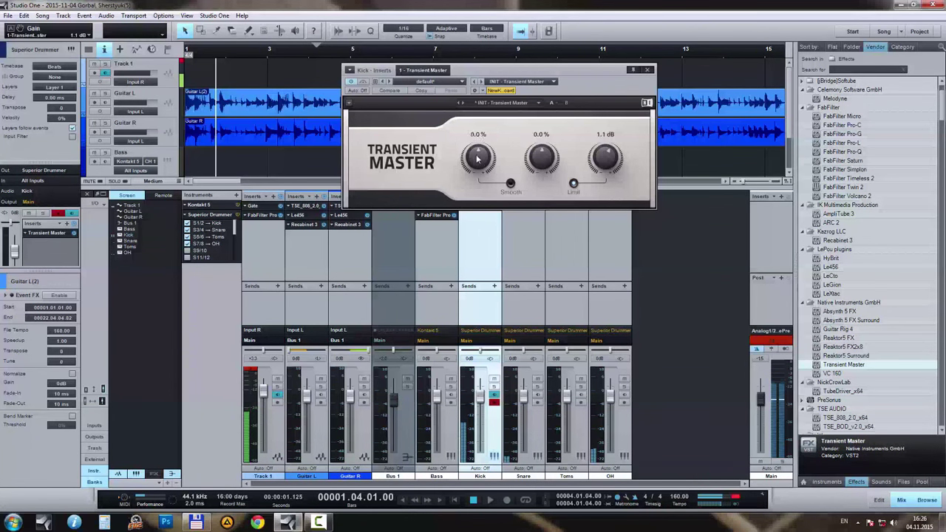
pyautogui.moveTo(478, 157); pyautogui.dragTo(477, 124)
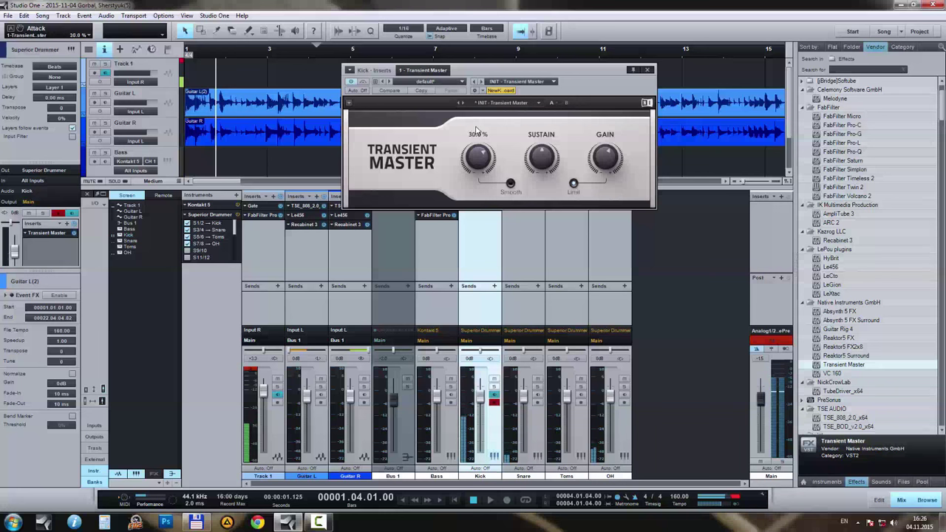
pyautogui.click(542, 153)
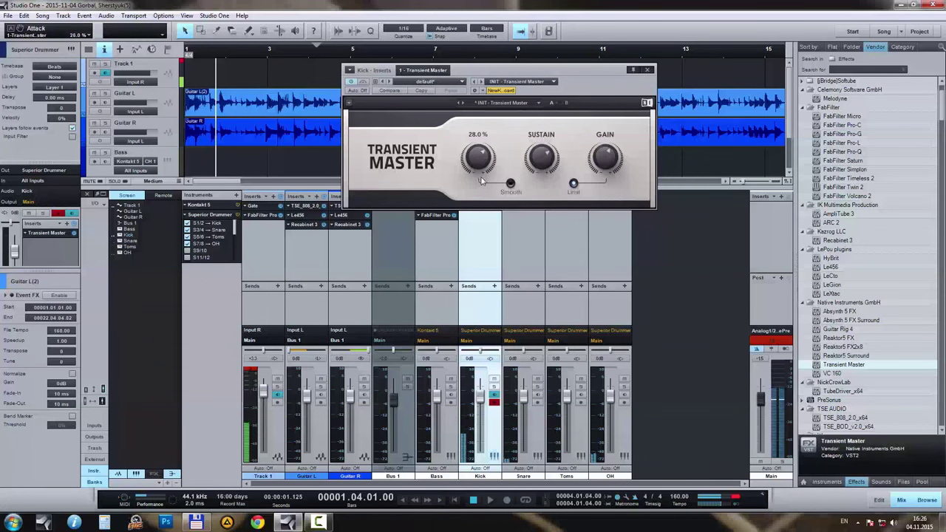
pyautogui.moveTo(479, 157); pyautogui.dragTo(536, 134)
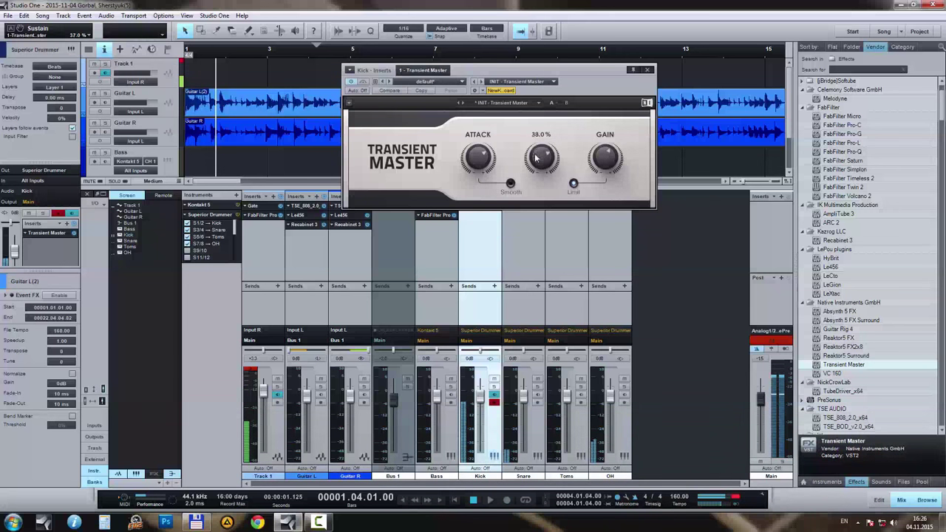
pyautogui.click(647, 69)
# Step: Insert Transient Master on the Snare channel with sustain at 35% and attack at about 44%, then close it
pyautogui.moveTo(838, 371); pyautogui.dragTo(520, 216)
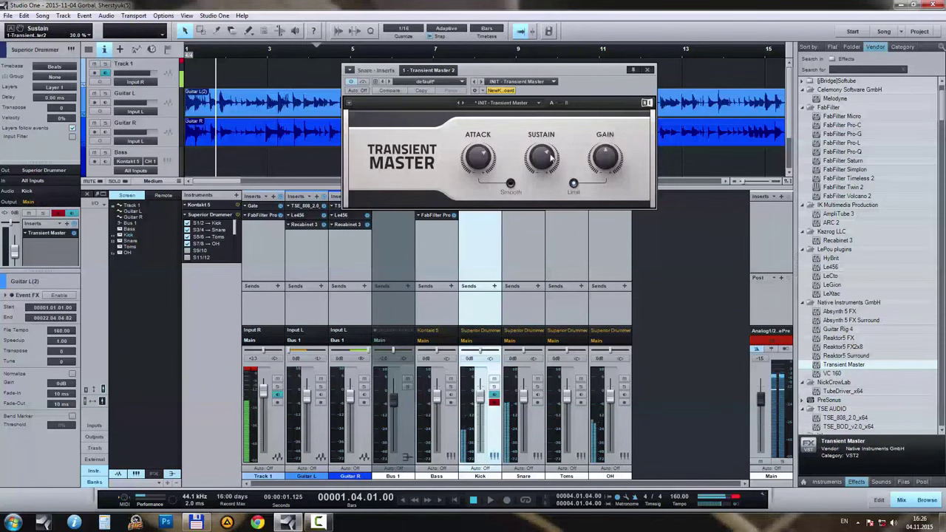
pyautogui.moveTo(542, 158); pyautogui.dragTo(542, 152)
pyautogui.moveTo(480, 149); pyautogui.dragTo(480, 153)
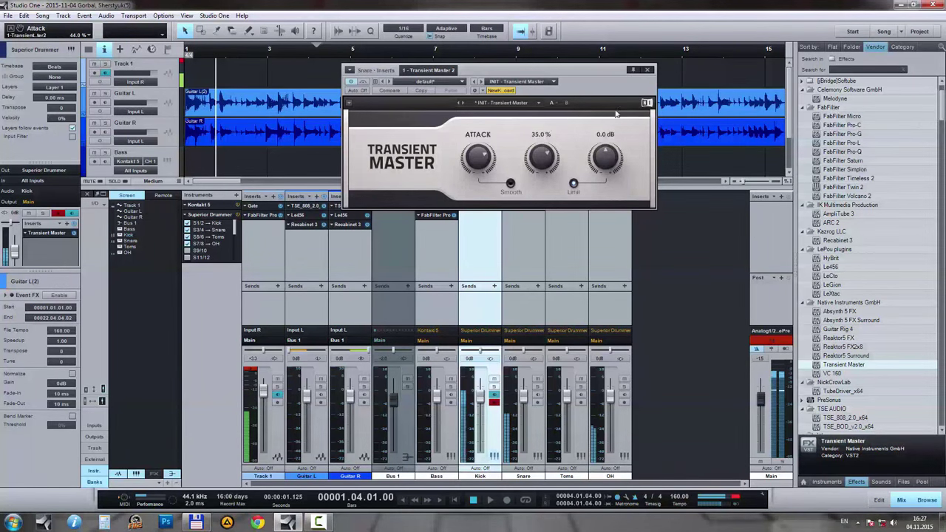
pyautogui.click(648, 70)
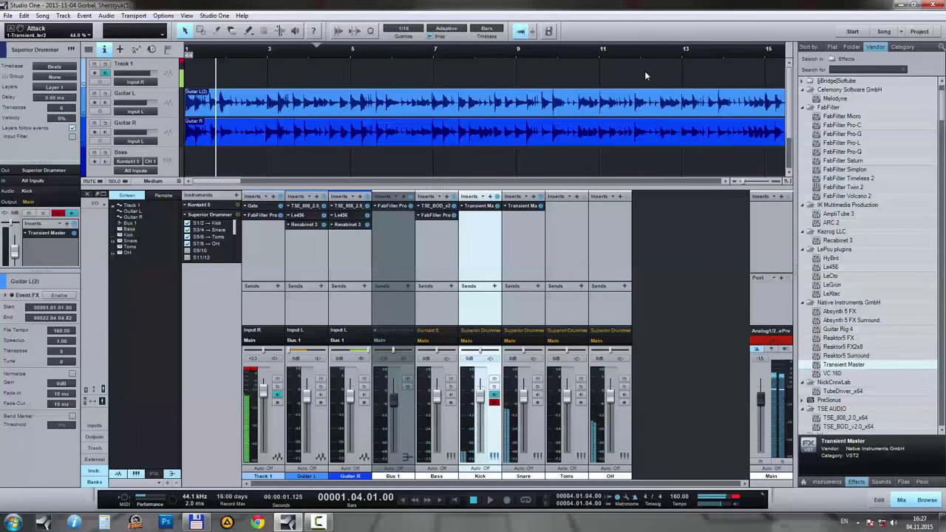
pyautogui.moveTo(479, 205); pyautogui.dragTo(540, 210)
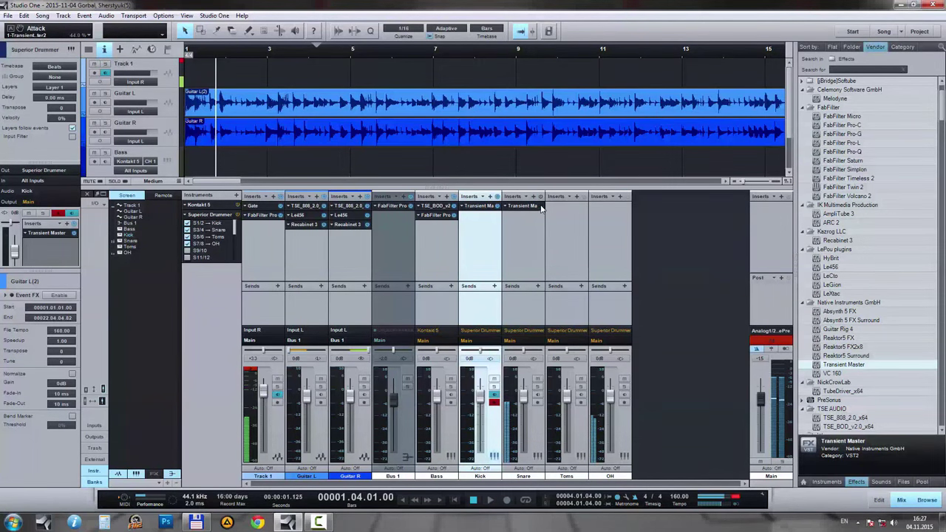
# Step: Insert Transient Master on the Toms channel, boost attack and sustain, set gain to about 1.9 dB and close it
pyautogui.click(573, 238)
pyautogui.moveTo(856, 369); pyautogui.dragTo(572, 222)
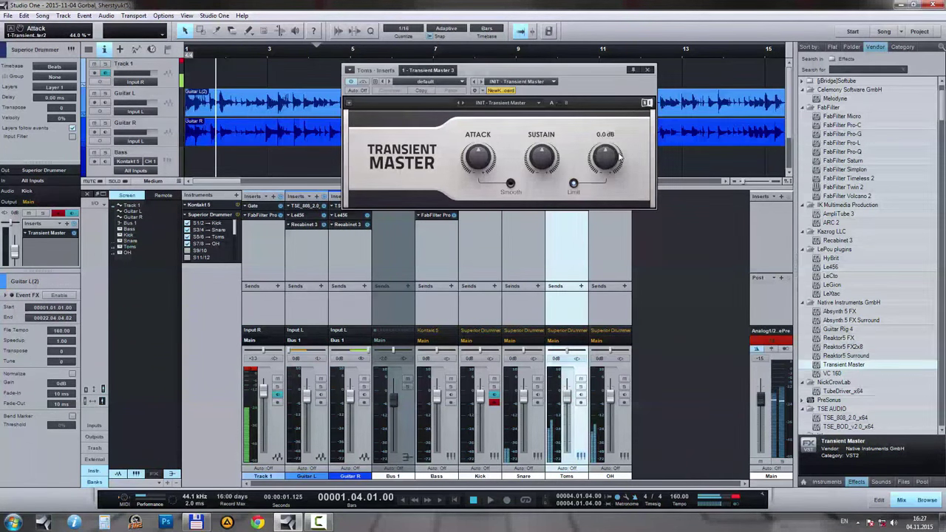
pyautogui.moveTo(477, 155); pyautogui.dragTo(477, 148)
pyautogui.moveTo(541, 157); pyautogui.dragTo(541, 148)
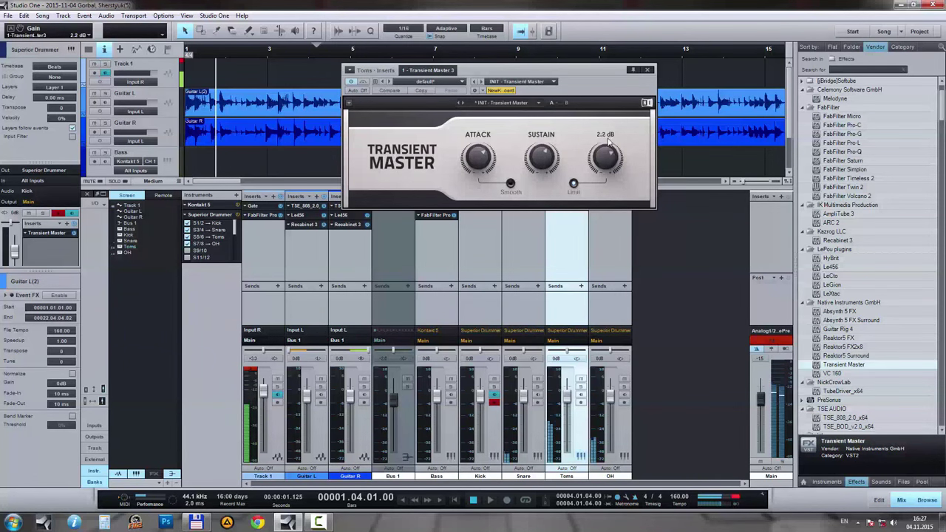
pyautogui.moveTo(612, 157)
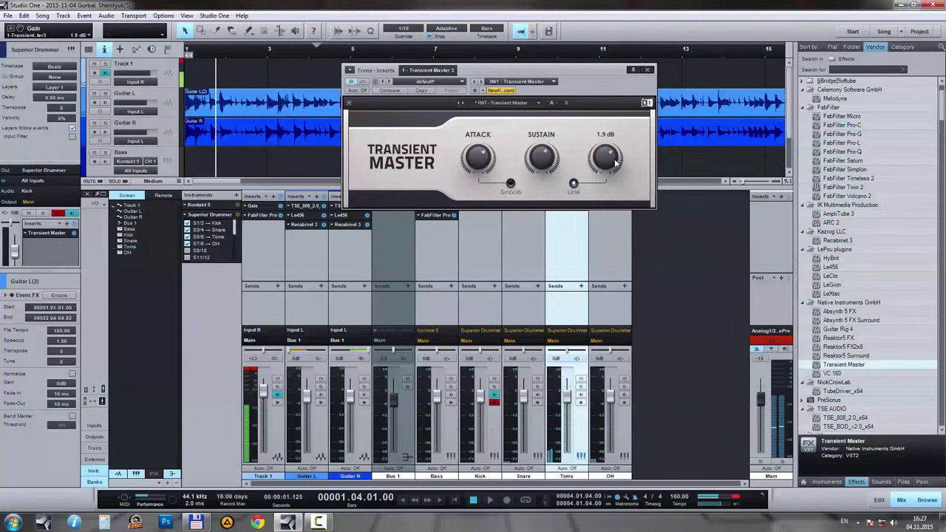
pyautogui.click(648, 70)
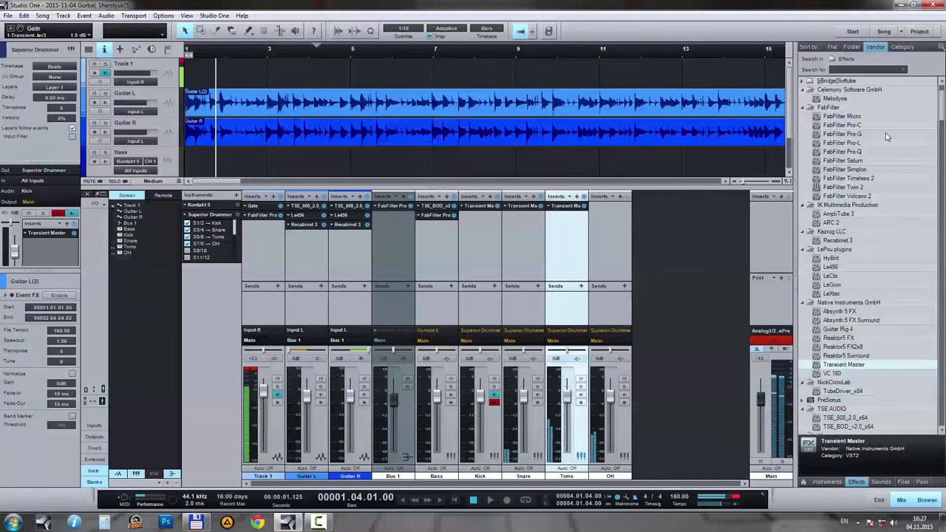
# Step: Insert FabFilter Pro-C on the OH channel, adjust dry mix, threshold and ratio, set release to about 50 ms and close it
pyautogui.moveTo(858, 126); pyautogui.dragTo(620, 209)
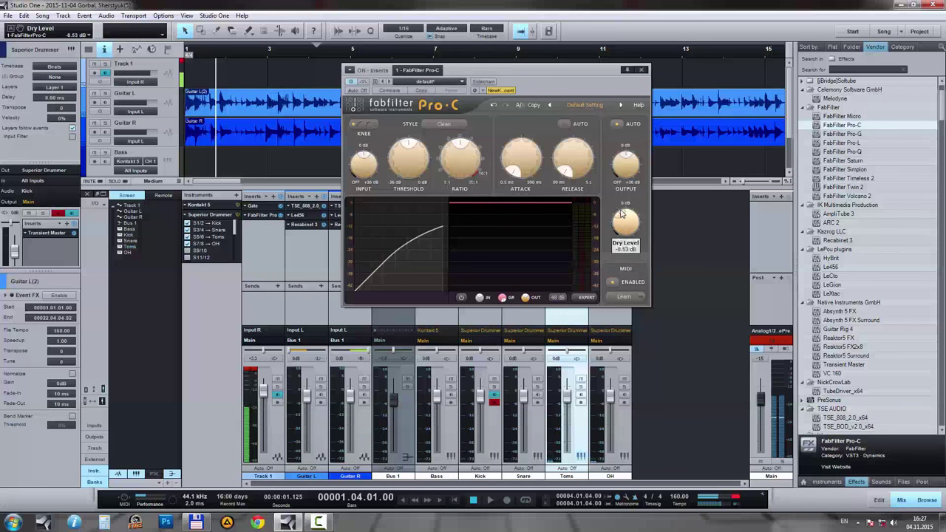
pyautogui.moveTo(459, 156); pyautogui.dragTo(418, 152)
pyautogui.moveTo(574, 157); pyautogui.dragTo(573, 165)
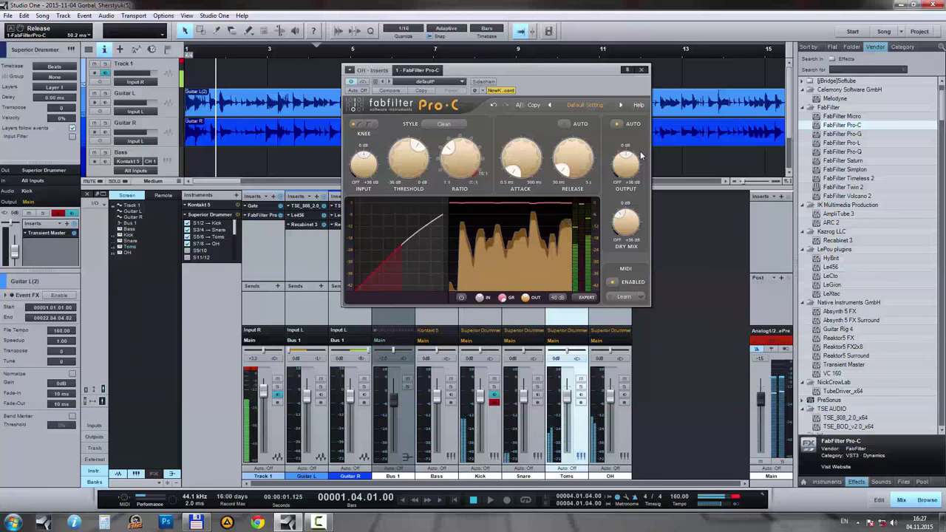
pyautogui.click(642, 69)
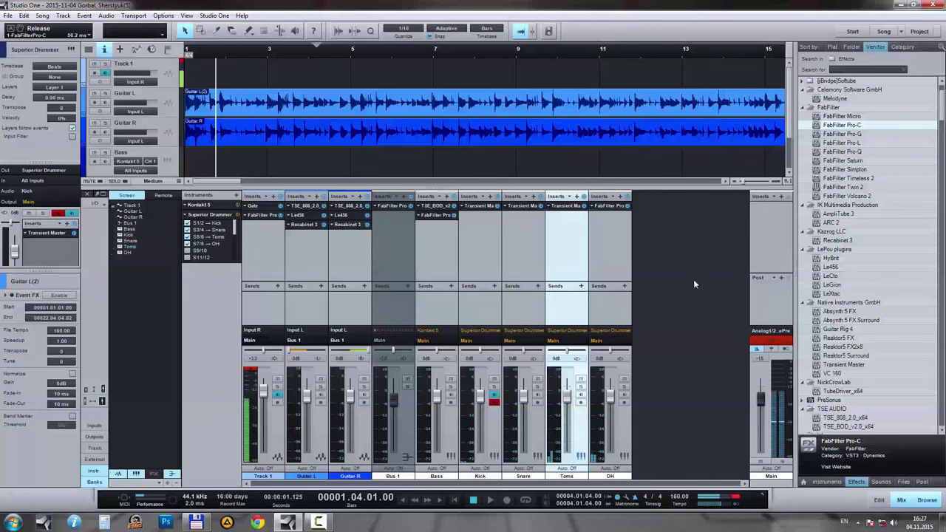
# Step: Select the Snare and Toms channels together and add a bus for them
pyautogui.click(529, 256)
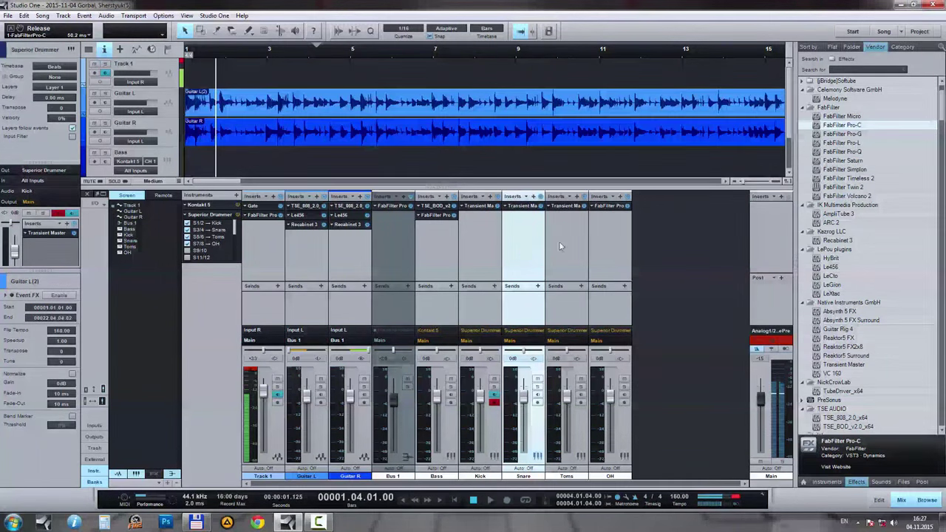
pyautogui.click(562, 246)
pyautogui.click(529, 246)
pyautogui.click(576, 244)
pyautogui.click(528, 245)
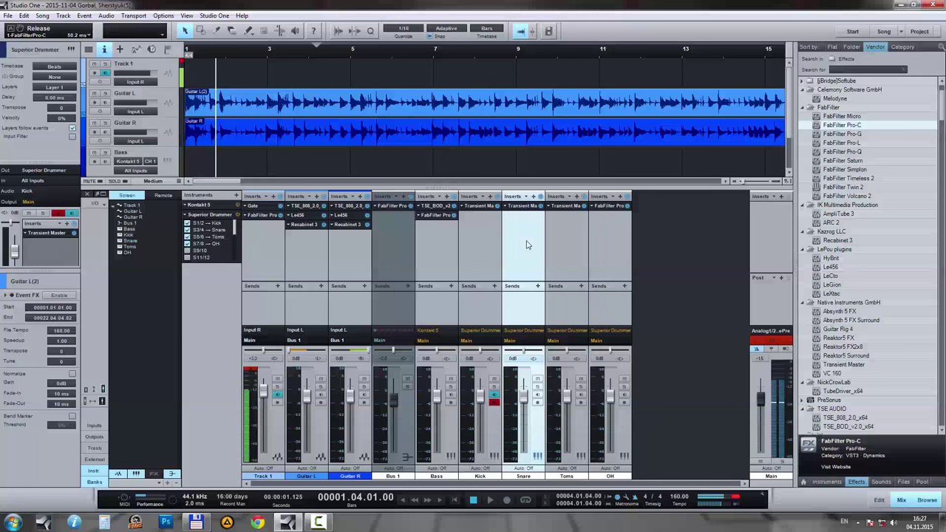
pyautogui.keyDown('ctrl'); pyautogui.click(568, 244); pyautogui.keyUp('ctrl')
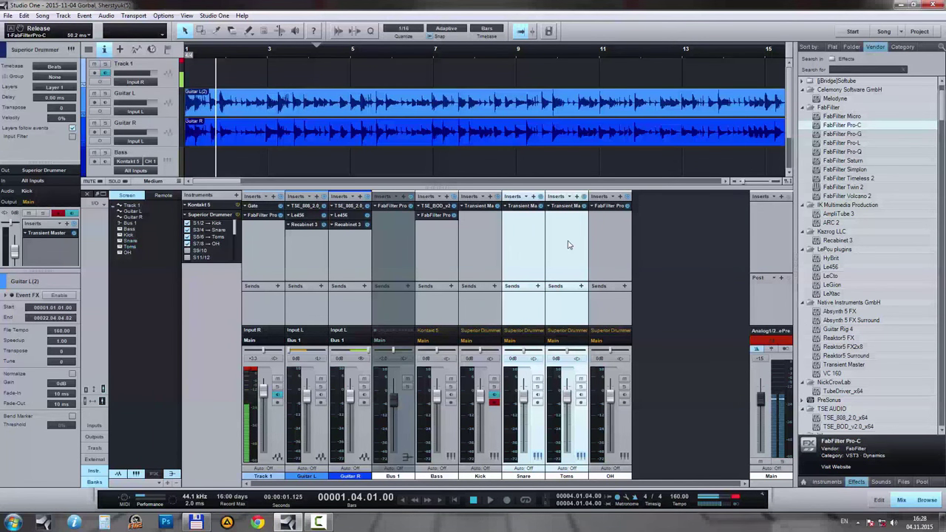
pyautogui.rightClick(569, 245)
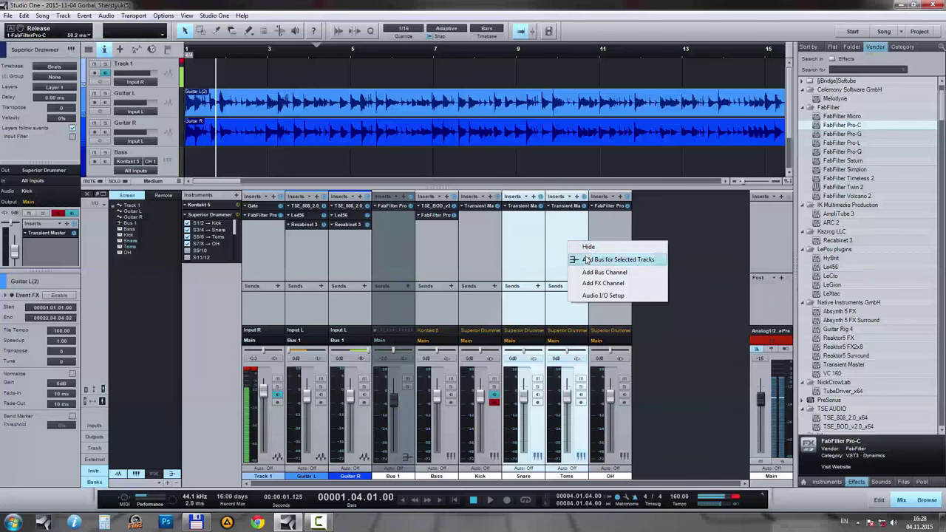
pyautogui.click(586, 260)
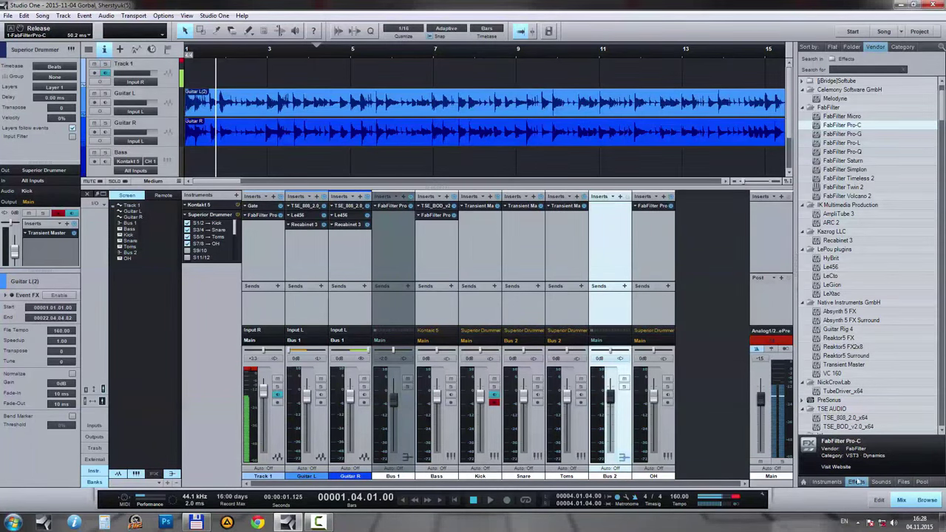
# Step: Search the effects for "rever" and insert MannyM Reverb Stereo on the new Snare and Toms bus
pyautogui.write('re')
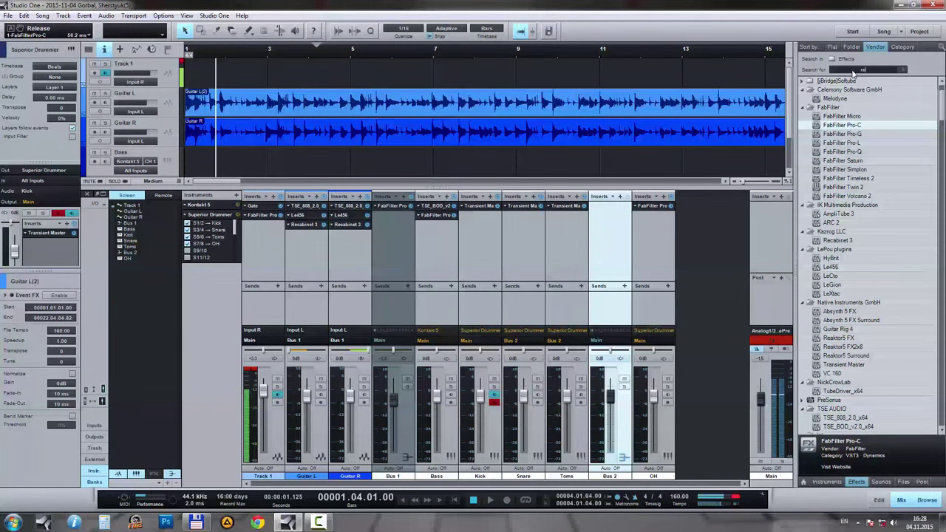
pyautogui.write('ver')
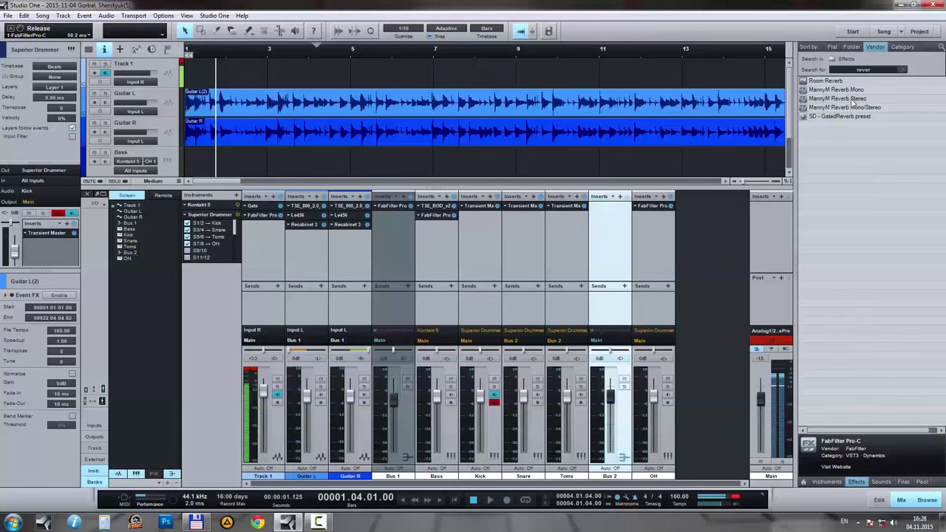
pyautogui.moveTo(831, 102); pyautogui.dragTo(614, 212)
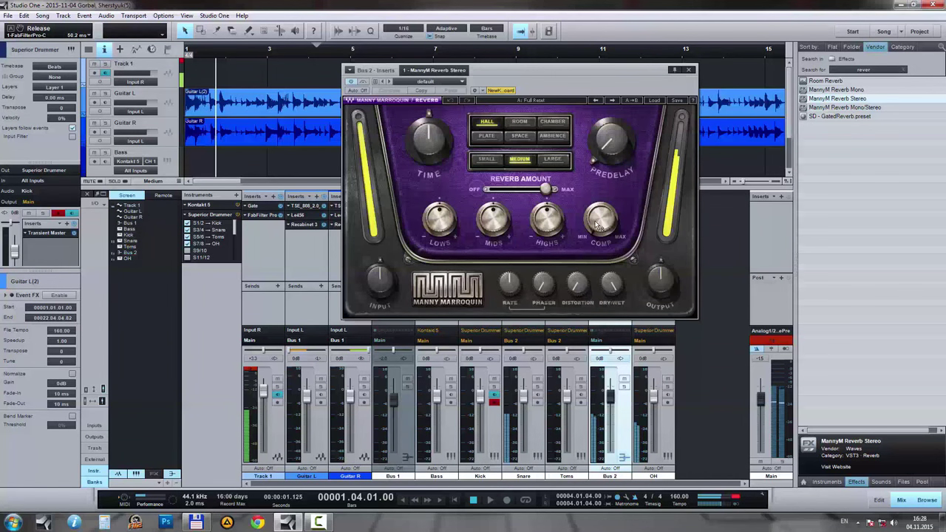
# Step: Set the reverb to Plate with Comp about 20 and Dry/Wet about 20.5%, increase the predelay slightly and close it
pyautogui.moveTo(611, 284); pyautogui.dragTo(611, 293)
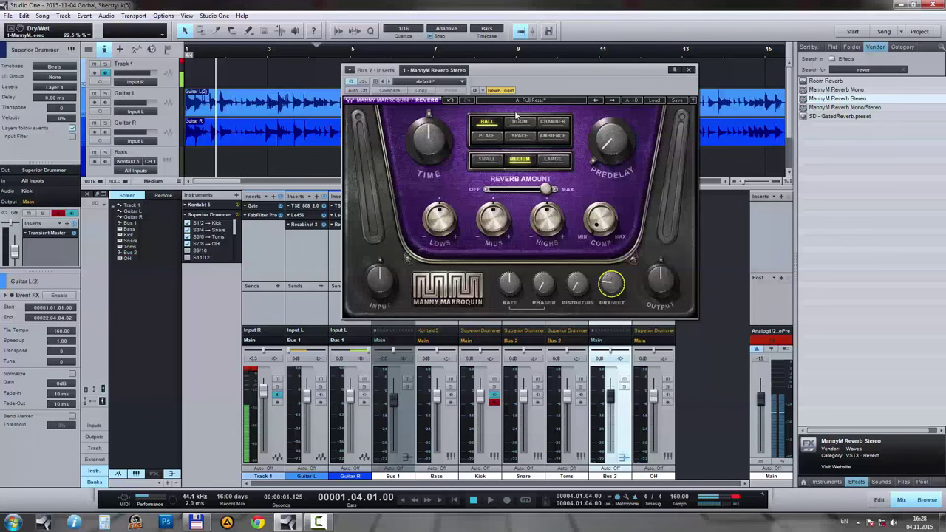
pyautogui.click(487, 137)
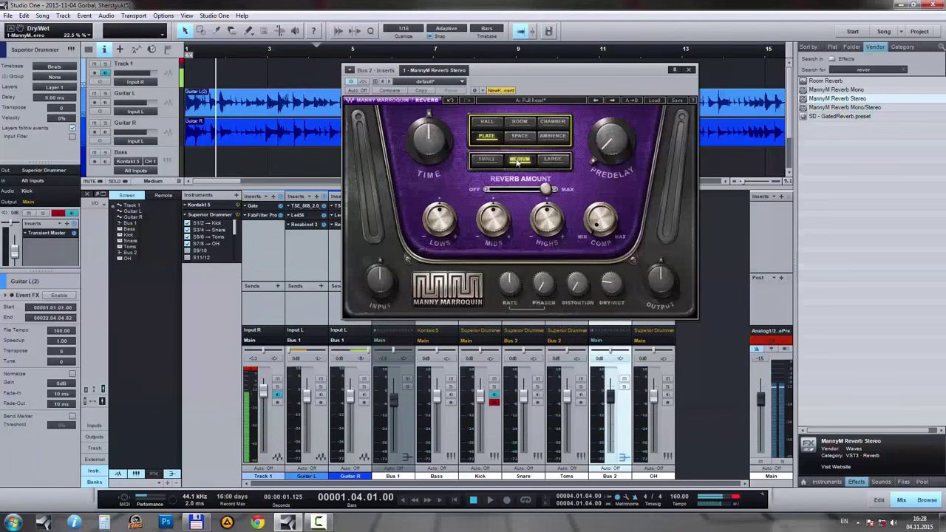
pyautogui.click(601, 228)
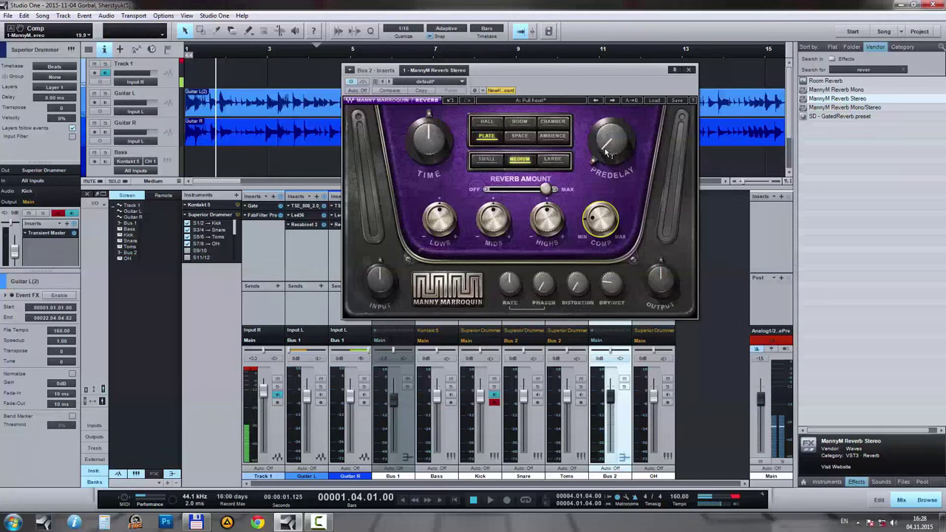
pyautogui.moveTo(607, 145)
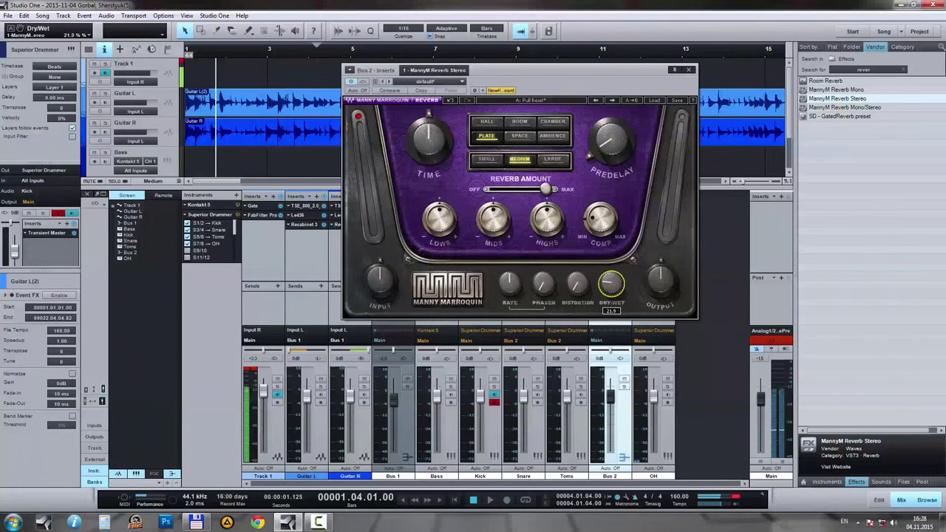
pyautogui.click(688, 70)
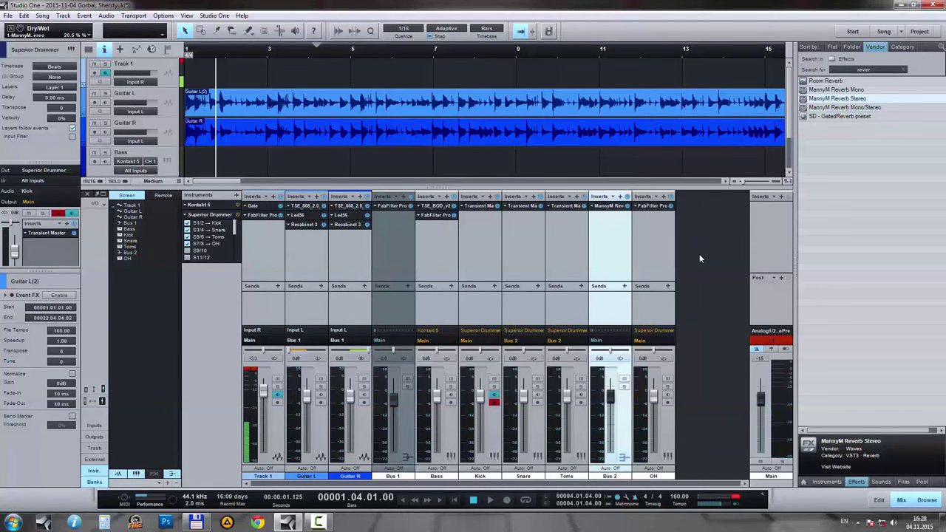
# Step: Clear the effects search, insert FabFilter Pro-Q on the Kick channel and set its analyzer to Post-EQ
pyautogui.click(467, 228)
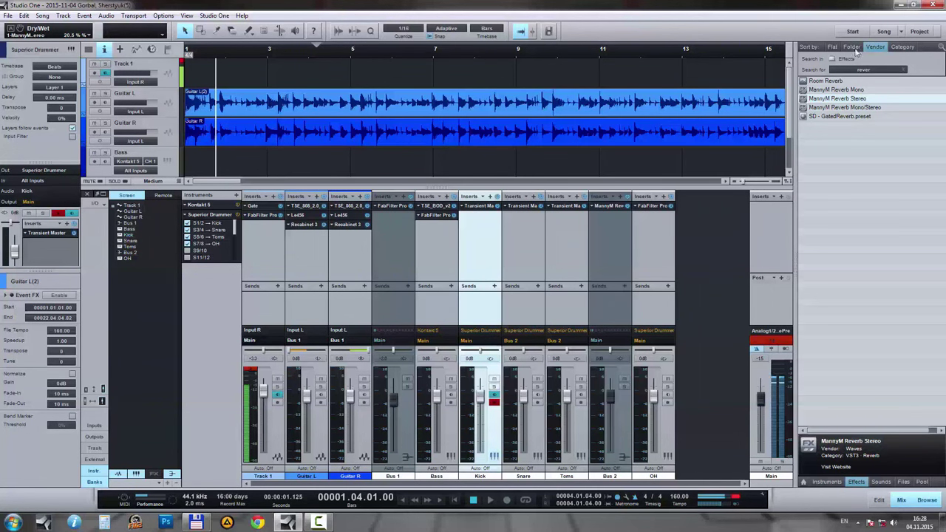
pyautogui.click(901, 71)
pyautogui.scroll(-7, 865, 281)
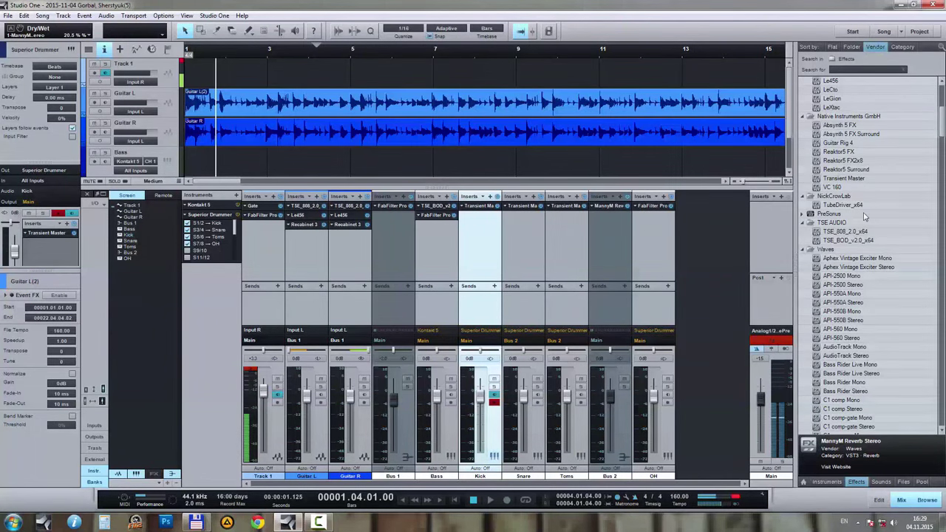
pyautogui.scroll(2, 865, 218)
pyautogui.scroll(2, 864, 222)
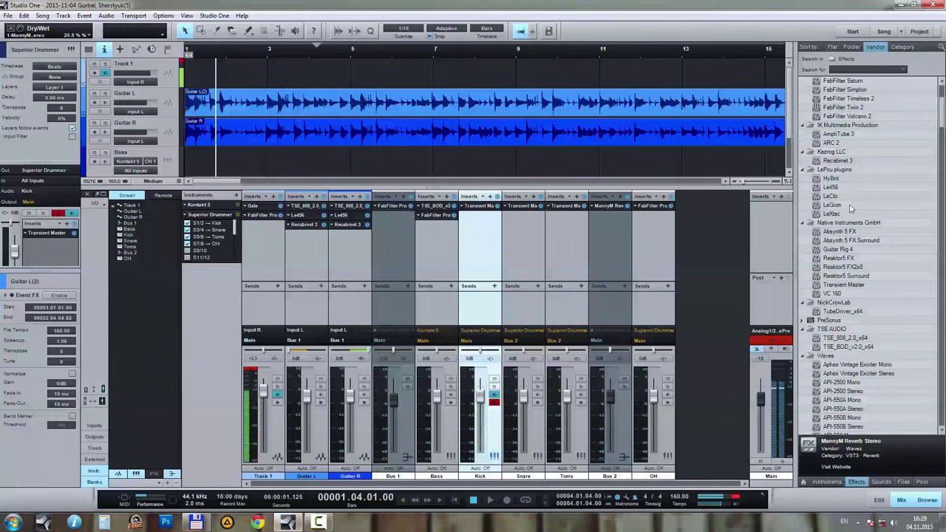
pyautogui.scroll(3, 865, 229)
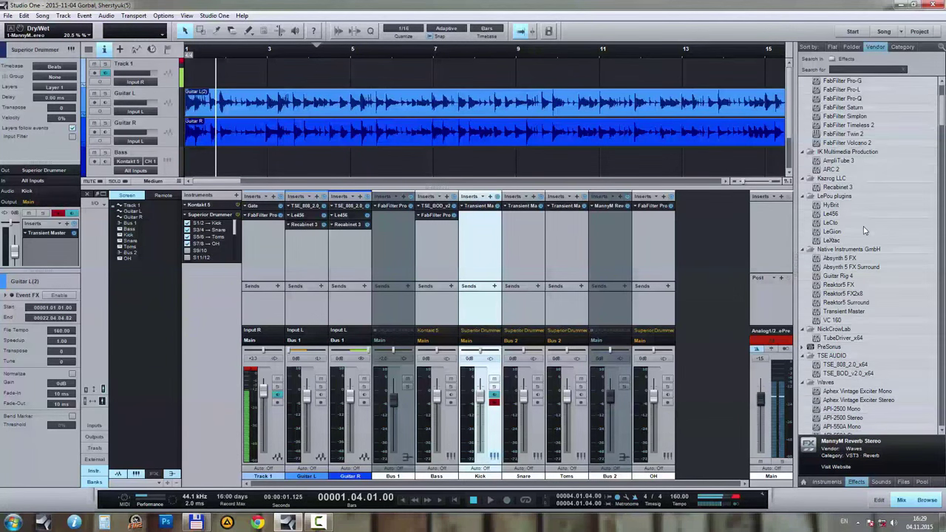
pyautogui.click(859, 151)
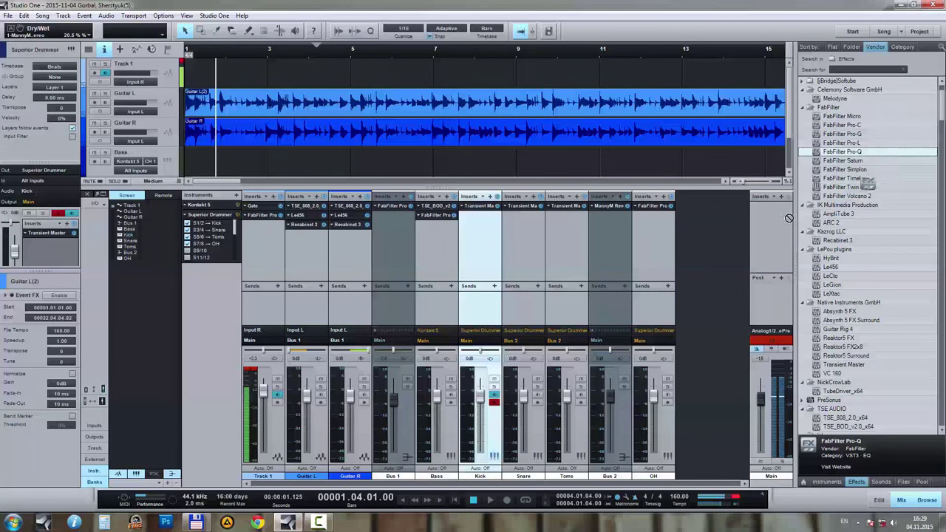
pyautogui.moveTo(789, 219); pyautogui.dragTo(477, 227)
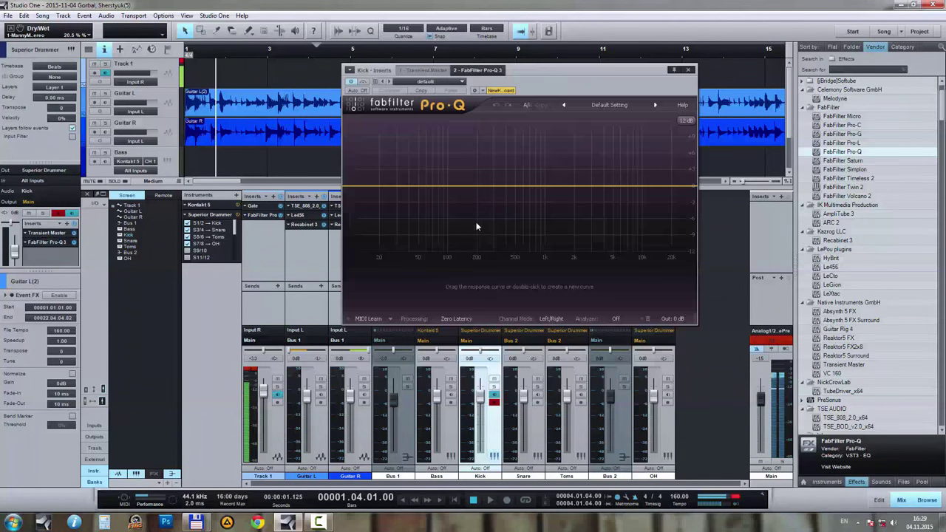
pyautogui.click(616, 319)
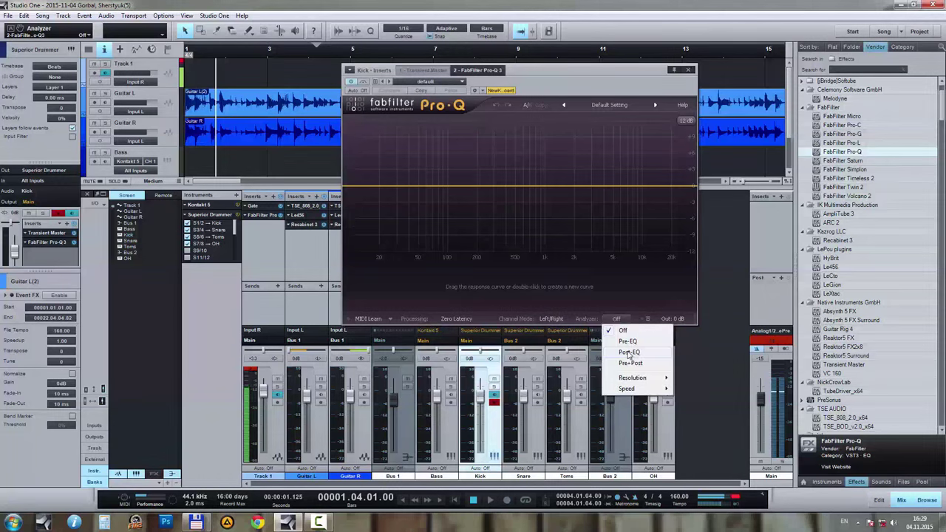
pyautogui.click(629, 353)
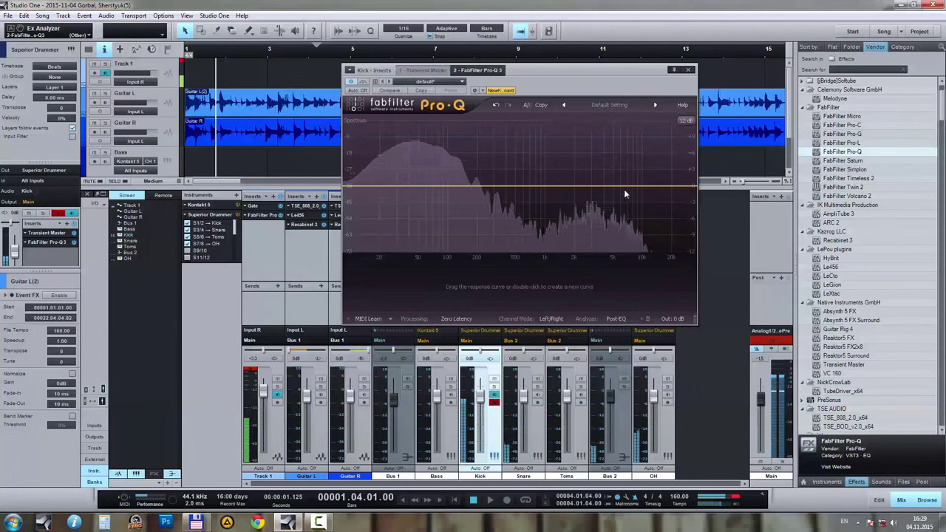
# Step: Cut the kick's extremes with a -30 dB high shelf at about 16 kHz, Q about 0.86, and a steepened -30 dB low shelf
pyautogui.moveTo(682, 185); pyautogui.dragTo(679, 219)
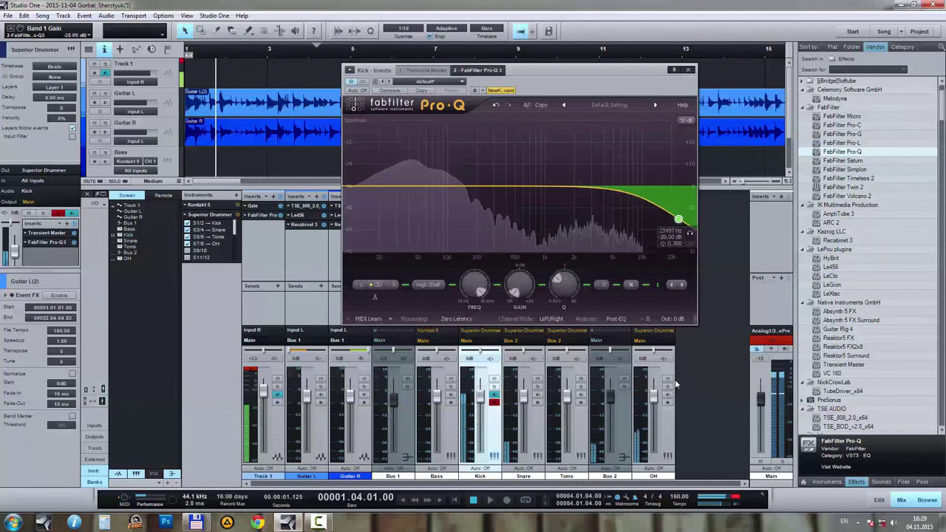
pyautogui.moveTo(564, 285); pyautogui.dragTo(563, 266)
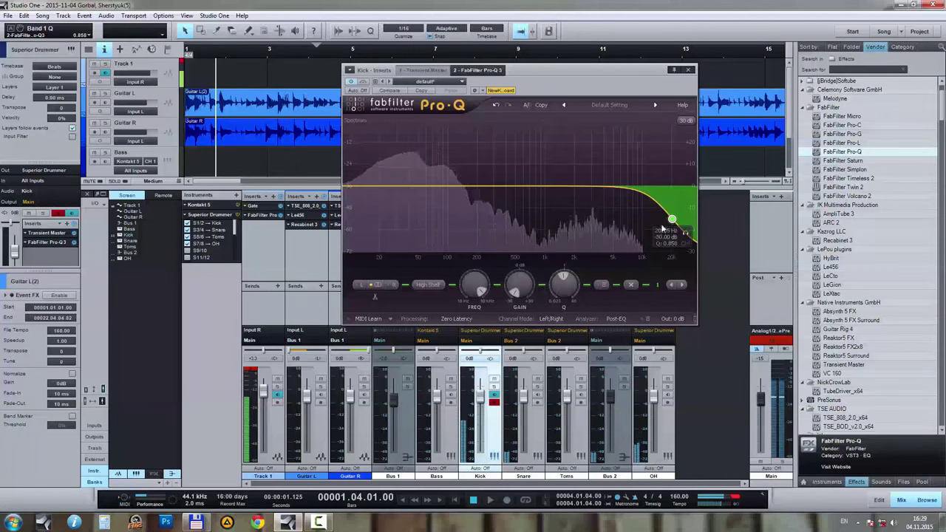
pyautogui.moveTo(663, 229); pyautogui.dragTo(653, 230)
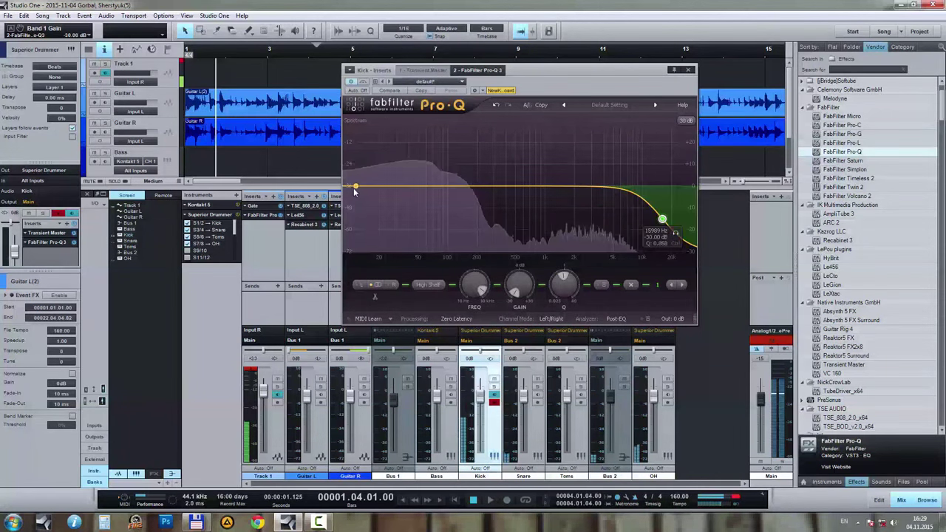
pyautogui.moveTo(355, 193); pyautogui.dragTo(351, 218)
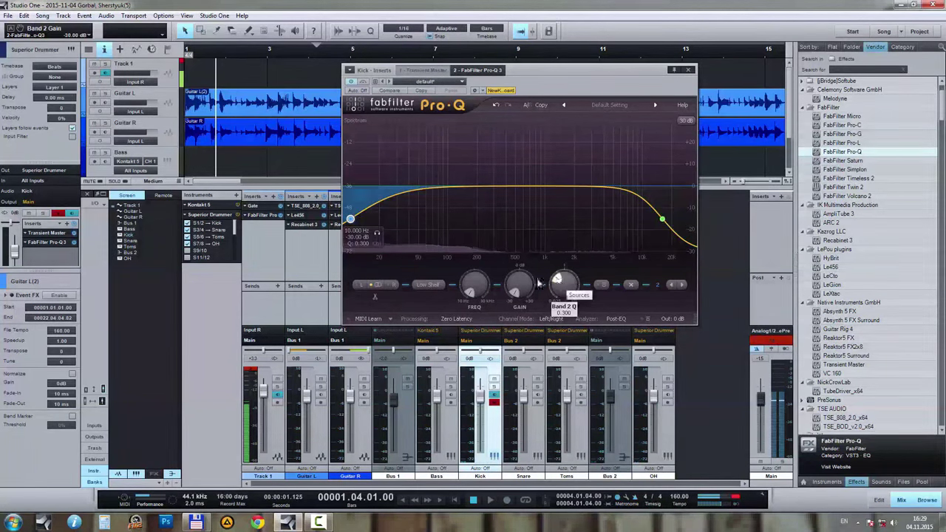
pyautogui.moveTo(560, 278); pyautogui.dragTo(560, 266)
# Step: Add a kick bell boost of about 3.6 dB at 44 Hz and a narrow cut at about 108 Hz with Q about 6.9
pyautogui.moveTo(351, 219); pyautogui.dragTo(418, 179)
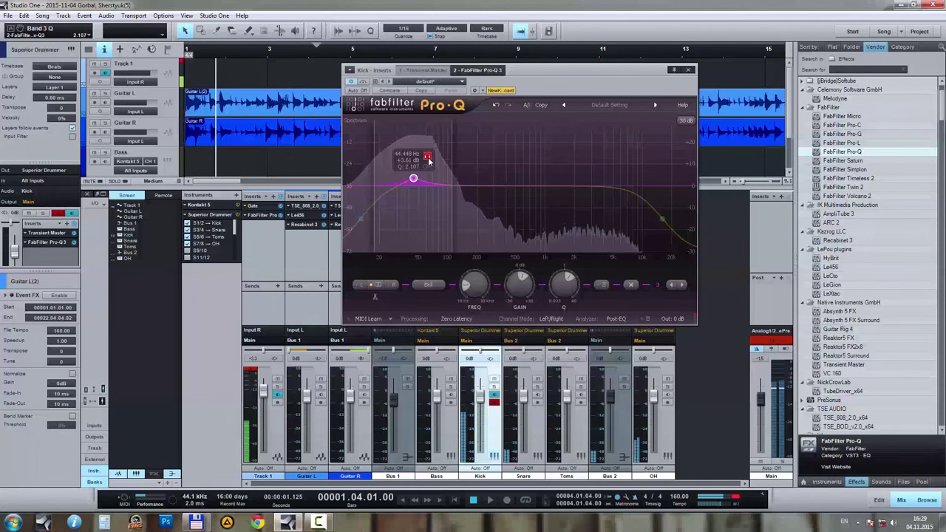
pyautogui.moveTo(460, 186); pyautogui.dragTo(458, 180)
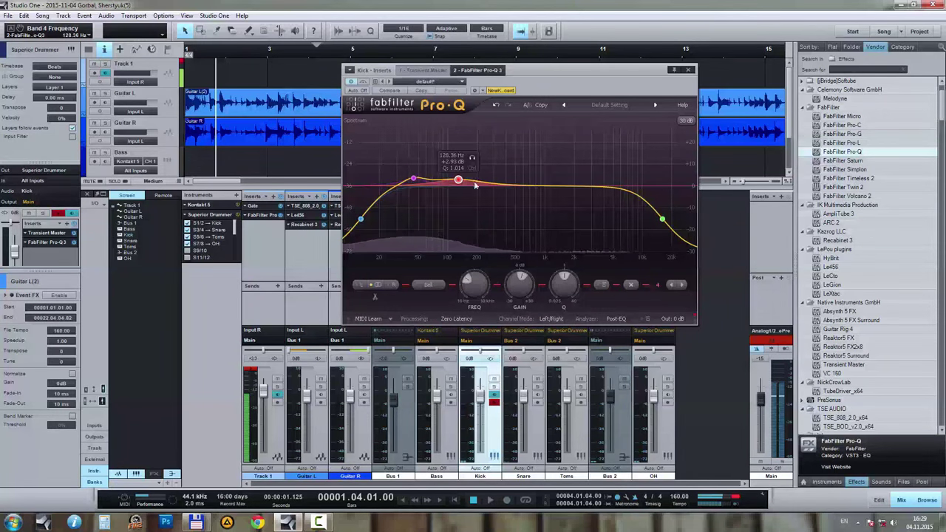
pyautogui.moveTo(571, 279); pyautogui.dragTo(573, 281)
pyautogui.moveTo(473, 159); pyautogui.dragTo(465, 159)
pyautogui.moveTo(518, 279); pyautogui.dragTo(516, 279)
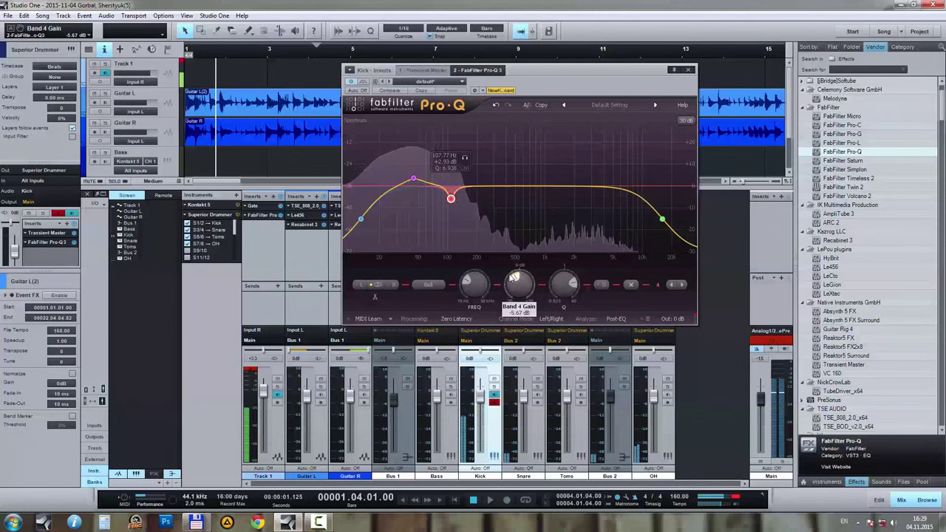
# Step: Boost the kick about 4 dB at 4.7 kHz, add a wide cut at about 526 Hz and close the EQ
pyautogui.doubleClick(602, 176)
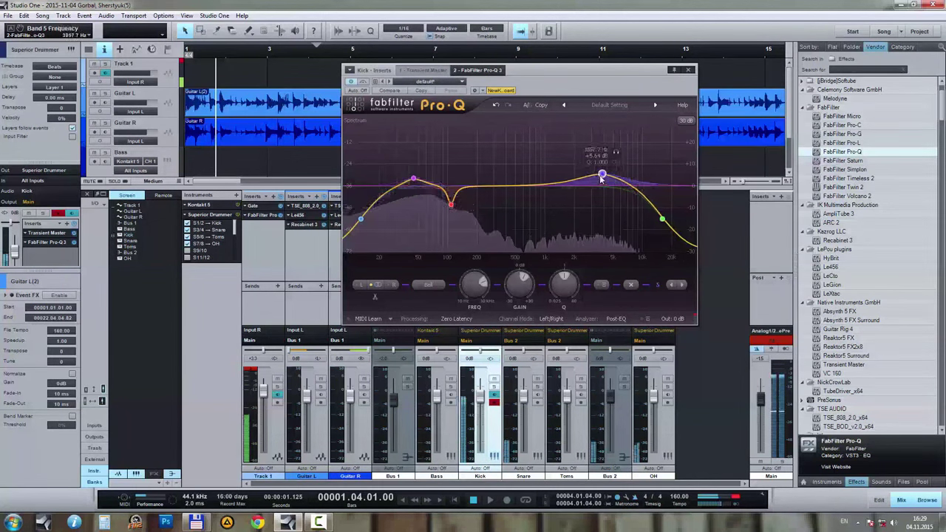
pyautogui.moveTo(603, 176)
pyautogui.mouseDown()
pyautogui.moveTo(621, 170)
pyautogui.moveTo(610, 178)
pyautogui.mouseUp()
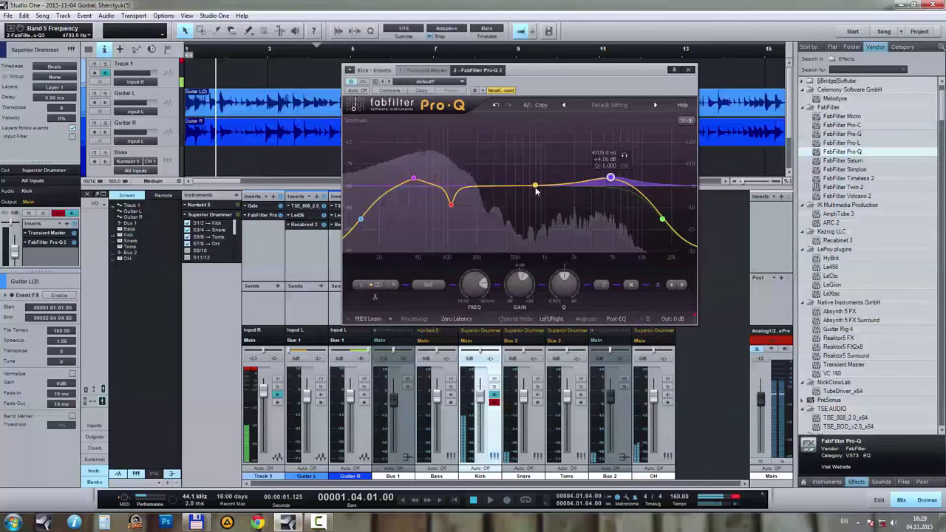
pyautogui.moveTo(536, 190); pyautogui.dragTo(518, 203)
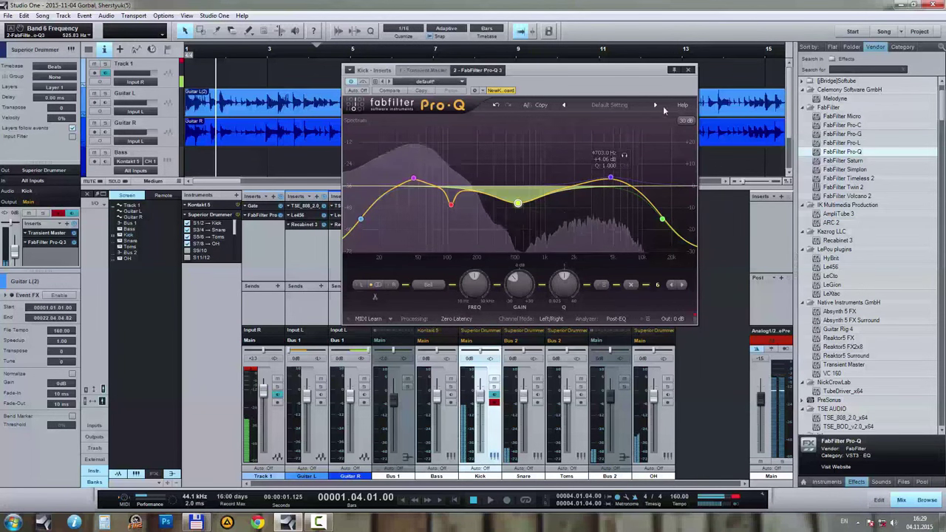
pyautogui.click(688, 70)
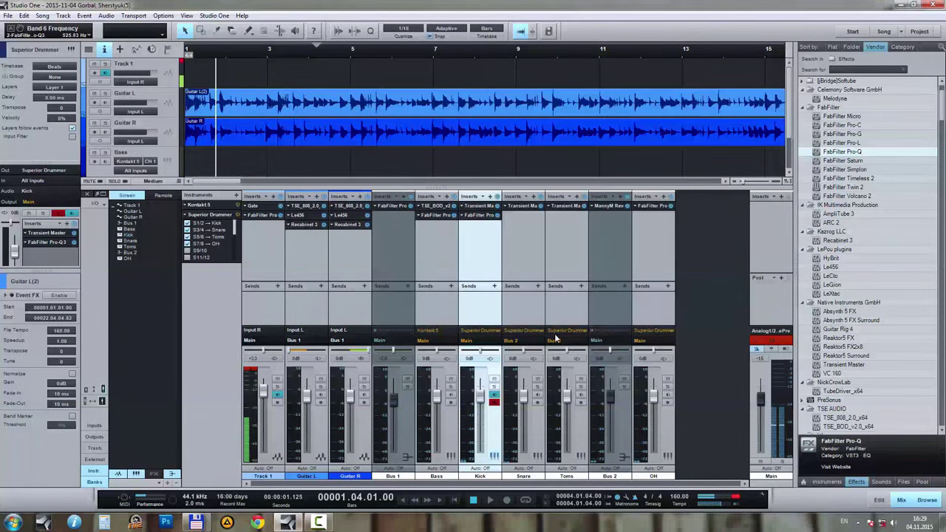
# Step: Insert FabFilter Pro-Q on the Snare channel and set its analyzer to Post-EQ
pyautogui.click(523, 233)
pyautogui.moveTo(852, 154); pyautogui.dragTo(524, 217)
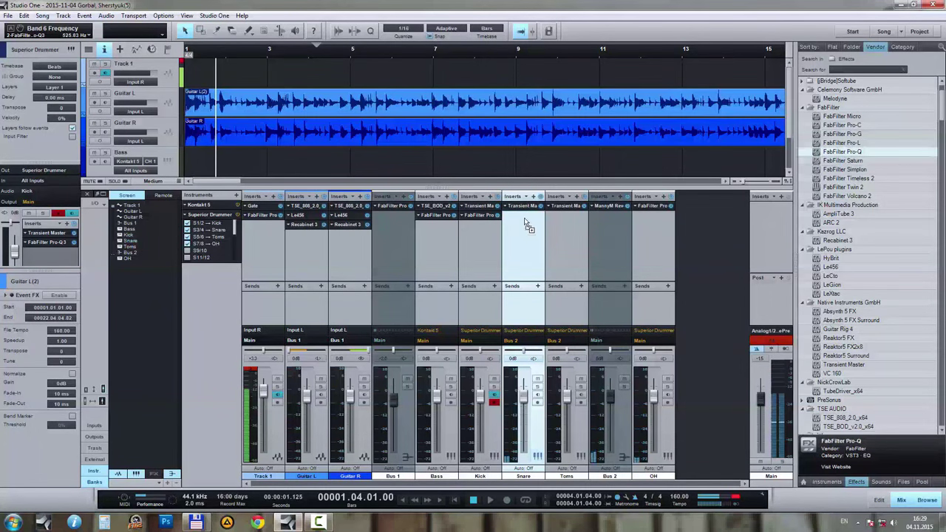
pyautogui.click(613, 317)
pyautogui.click(625, 355)
# Step: Cut the snare's lows with a low shelf of -30 dB at about 29 Hz
pyautogui.doubleClick(361, 214)
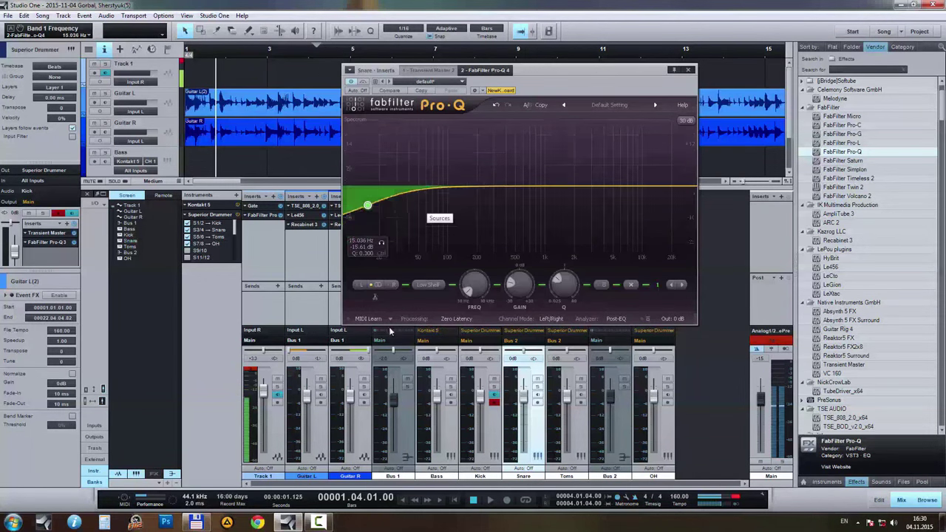
pyautogui.moveTo(520, 287); pyautogui.dragTo(518, 316)
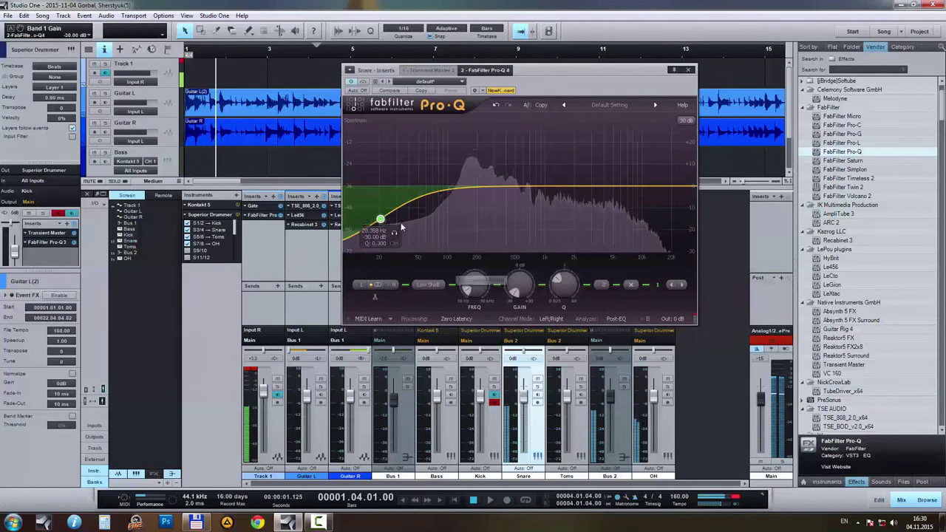
pyautogui.moveTo(474, 288); pyautogui.dragTo(474, 281)
# Step: Add a narrow snare bell boost of about 11 dB at 205 Hz with Q about 5.3
pyautogui.doubleClick(479, 190)
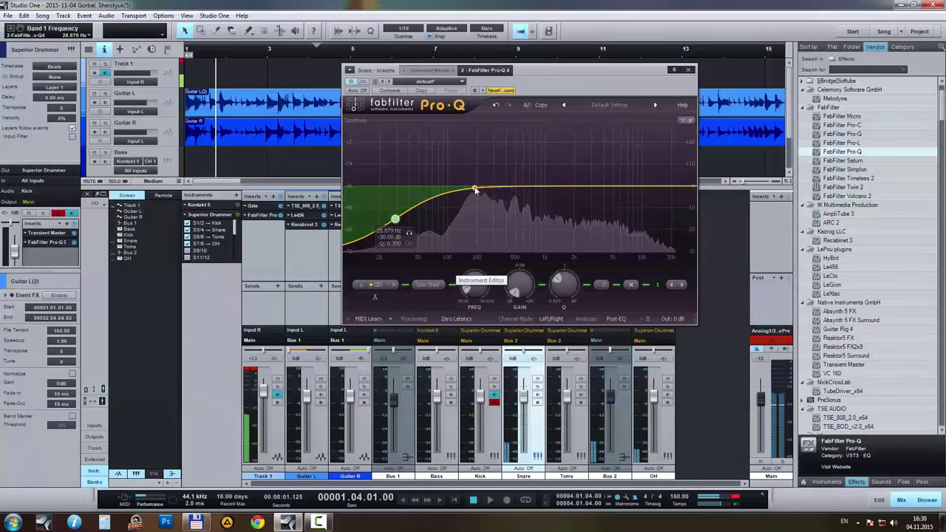
pyautogui.moveTo(475, 190); pyautogui.dragTo(475, 176)
pyautogui.moveTo(564, 278); pyautogui.dragTo(571, 280)
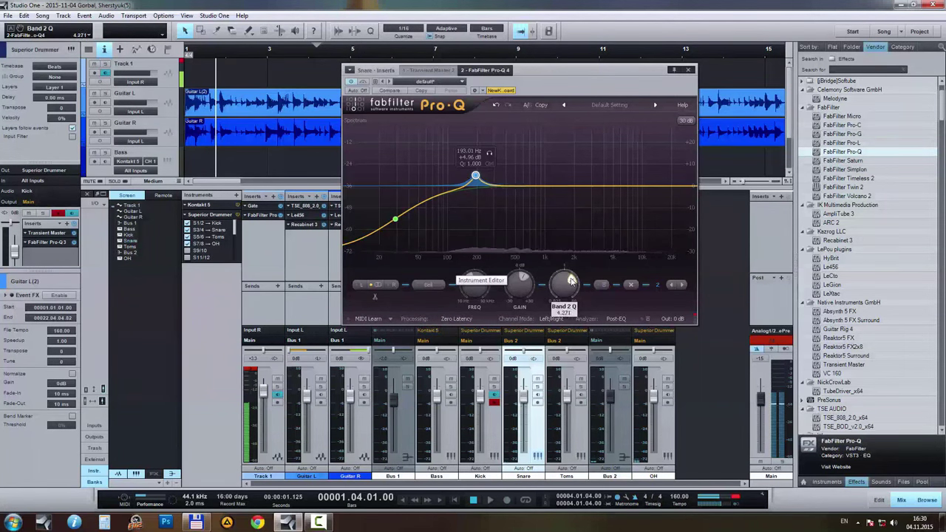
pyautogui.moveTo(489, 153); pyautogui.dragTo(478, 162)
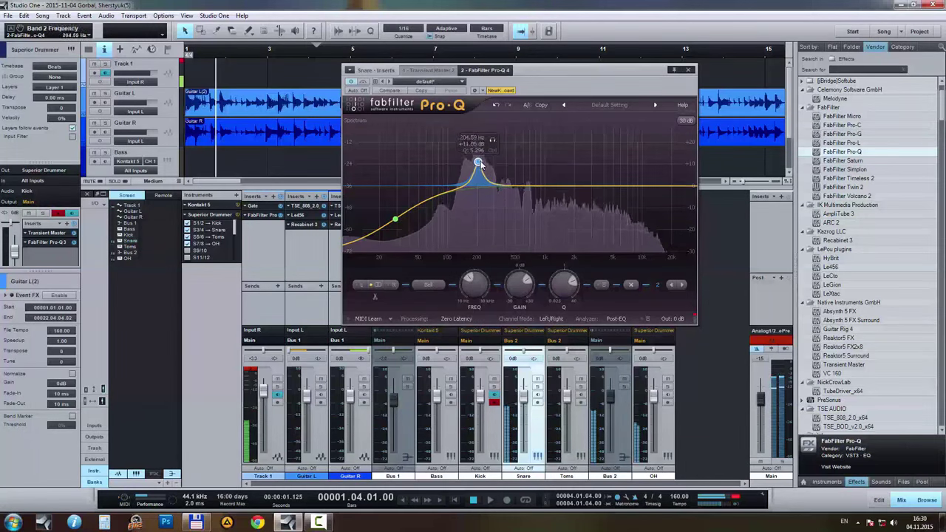
# Step: Add a -30 dB snare high shelf at 30 kHz with Q about 0.8, boost about 5 dB at 7.9 kHz and close the EQ
pyautogui.moveTo(664, 191); pyautogui.dragTo(689, 219)
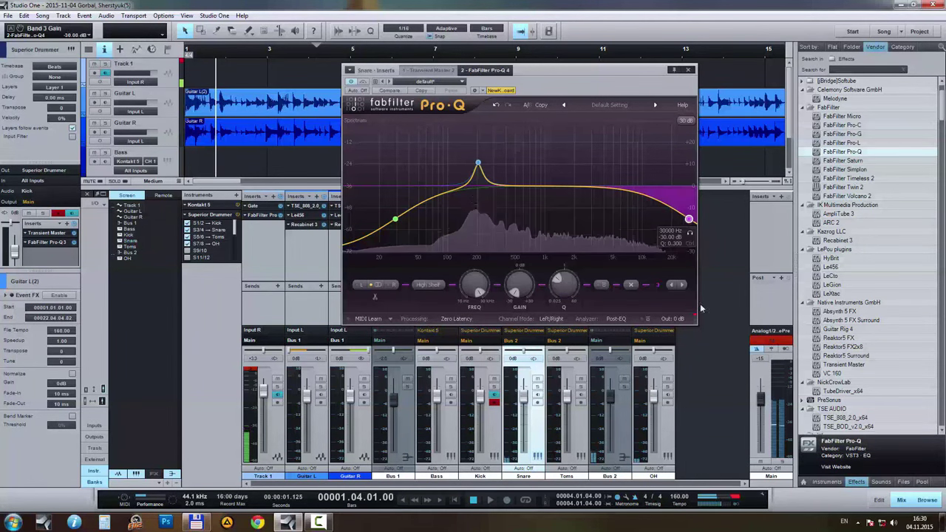
pyautogui.scroll(5, 644, 188)
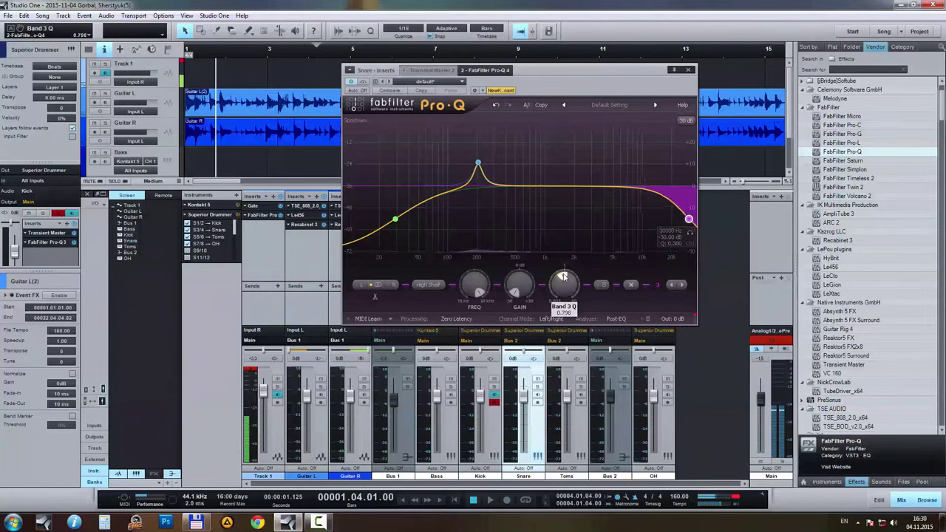
pyautogui.moveTo(633, 188)
pyautogui.mouseDown()
pyautogui.moveTo(629, 156)
pyautogui.moveTo(633, 176)
pyautogui.mouseUp()
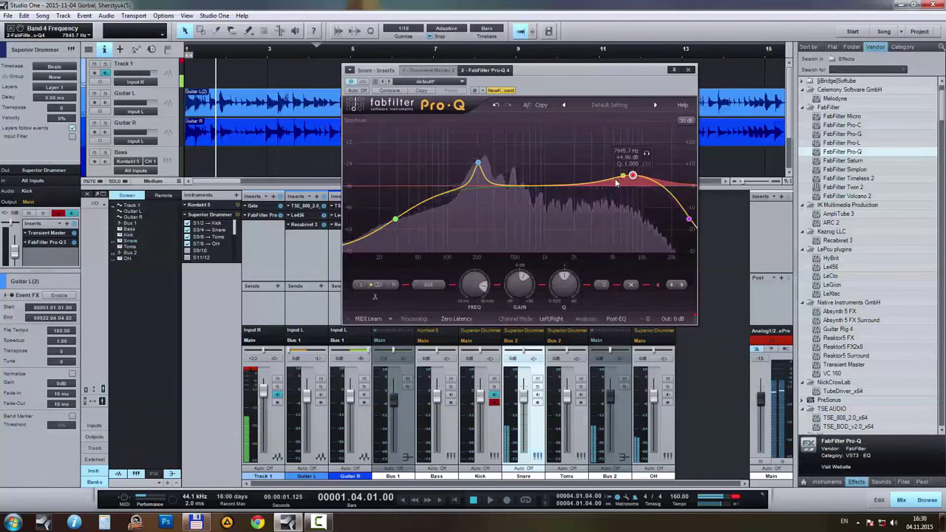
pyautogui.click(689, 71)
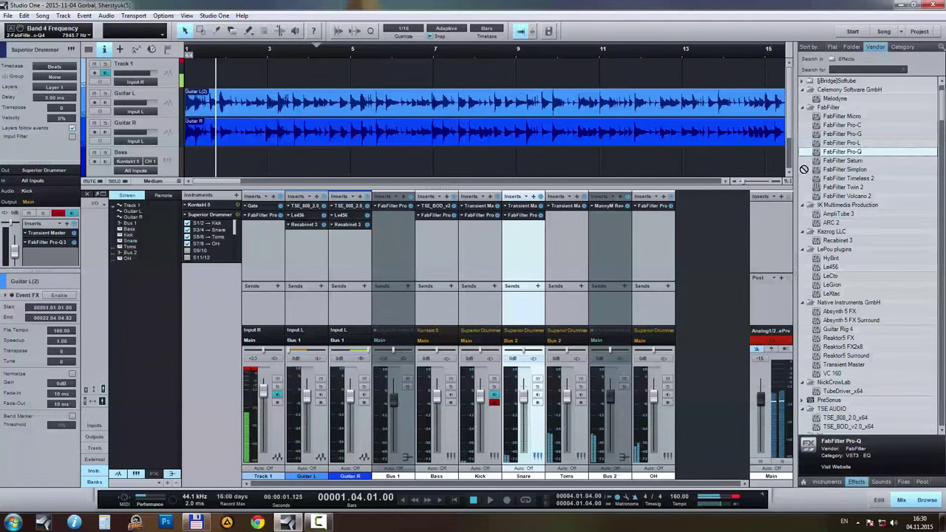
# Step: Insert FabFilter Pro-Q on the Toms channel and set its analyzer to Post-EQ
pyautogui.moveTo(804, 169); pyautogui.dragTo(575, 223)
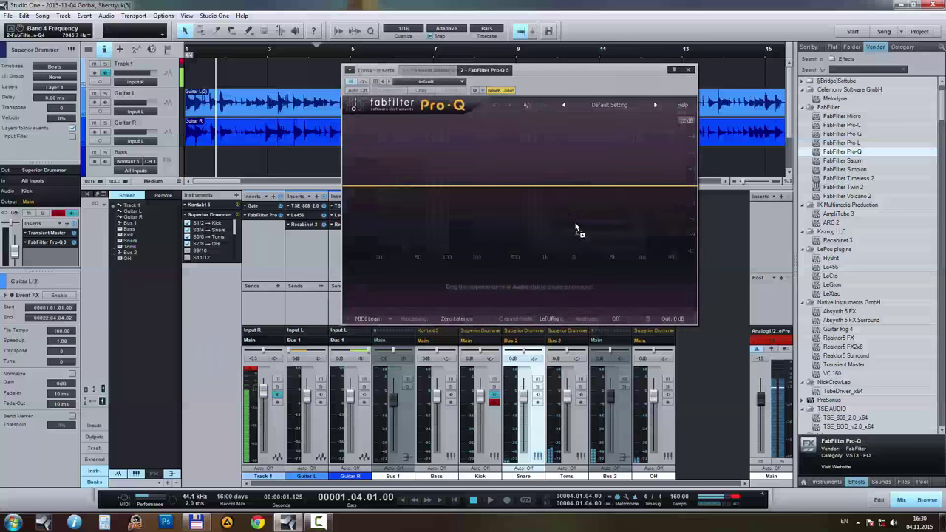
pyautogui.click(614, 319)
pyautogui.click(633, 352)
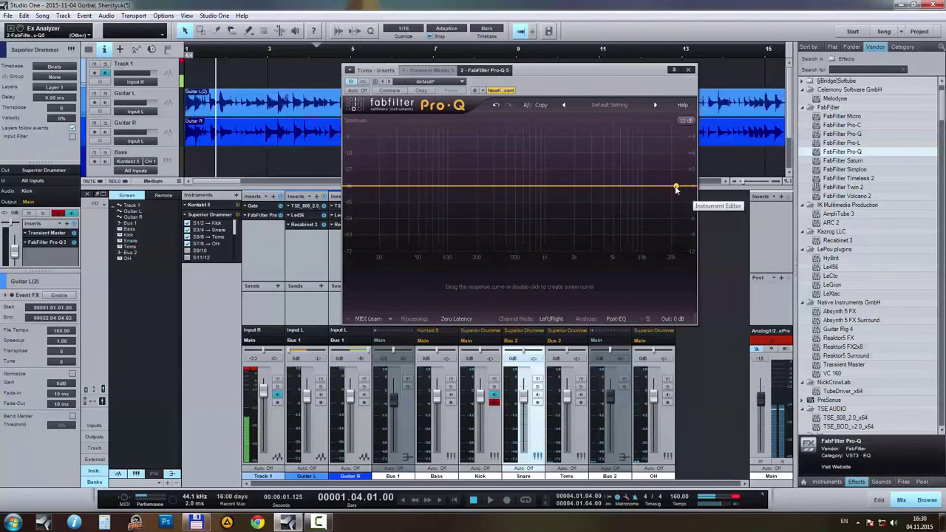
# Step: Add a steepened -30 dB high shelf at about 28 kHz to the toms and a bell boost of about 5 dB at 6.9 kHz
pyautogui.moveTo(677, 188); pyautogui.dragTo(698, 220)
pyautogui.moveTo(565, 286); pyautogui.dragTo(564, 277)
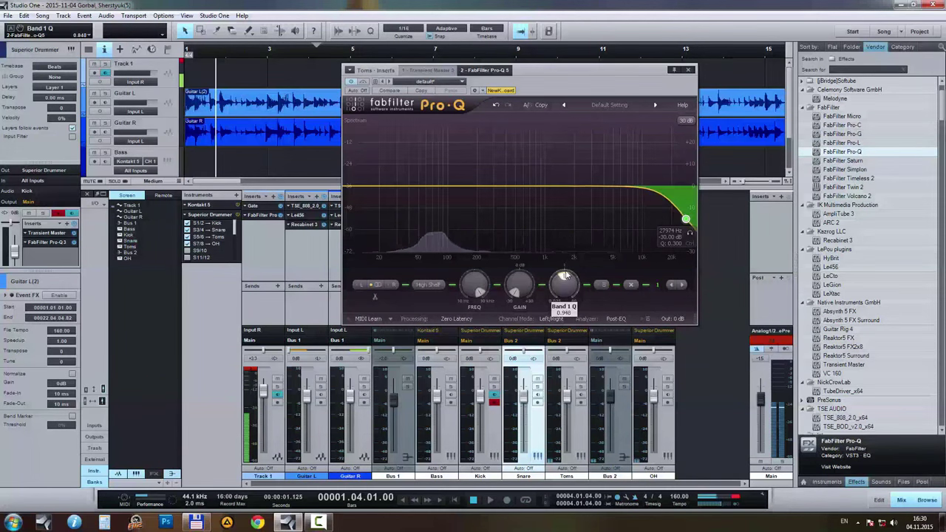
pyautogui.moveTo(632, 185); pyautogui.dragTo(626, 175)
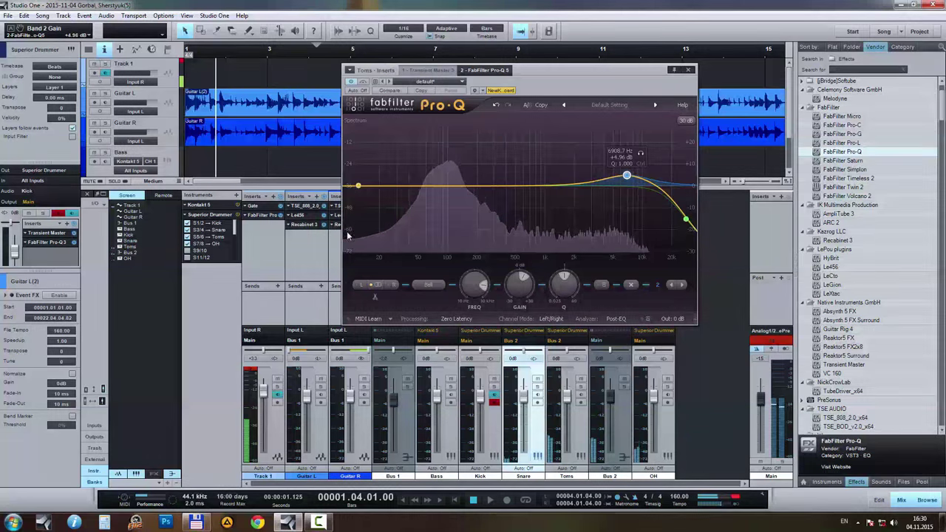
# Step: Cut the toms' lows with a steepened low shelf, boost about 5.9 dB at 151 Hz and close the EQ
pyautogui.moveTo(347, 231); pyautogui.dragTo(349, 218)
pyautogui.moveTo(564, 285); pyautogui.dragTo(562, 270)
pyautogui.moveTo(377, 234); pyautogui.dragTo(402, 219)
pyautogui.doubleClick(477, 175)
pyautogui.moveTo(478, 176); pyautogui.dragTo(465, 174)
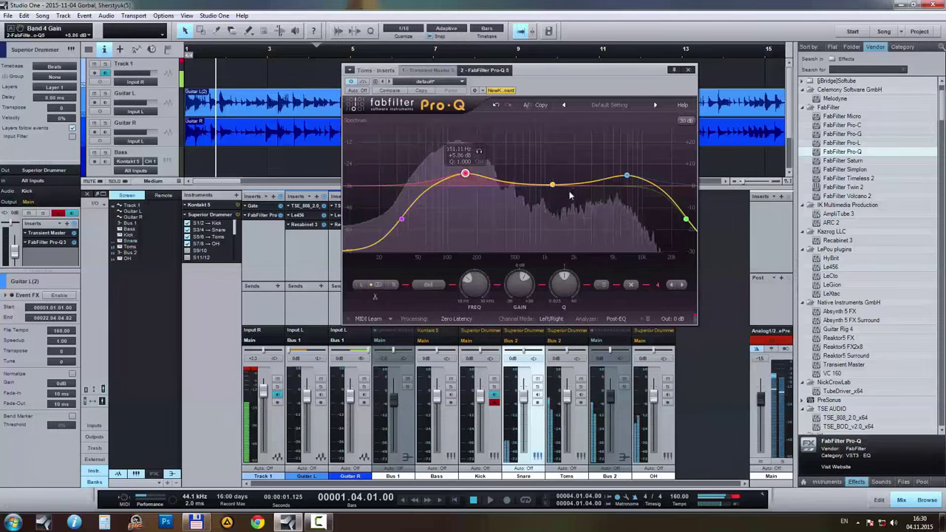
pyautogui.click(689, 70)
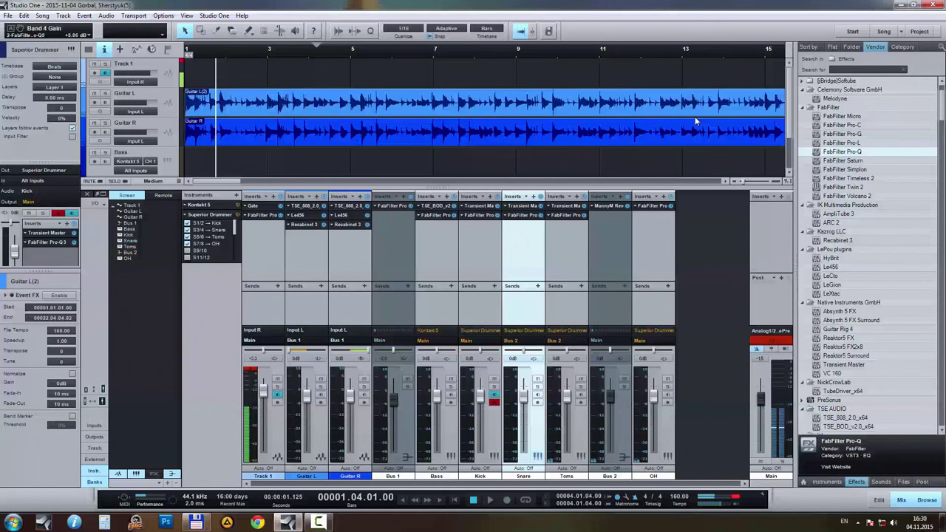
# Step: Insert FabFilter Pro-Q on the OH channel and set its analyzer to Post-EQ
pyautogui.moveTo(843, 152); pyautogui.dragTo(655, 217)
pyautogui.click(618, 319)
pyautogui.click(629, 353)
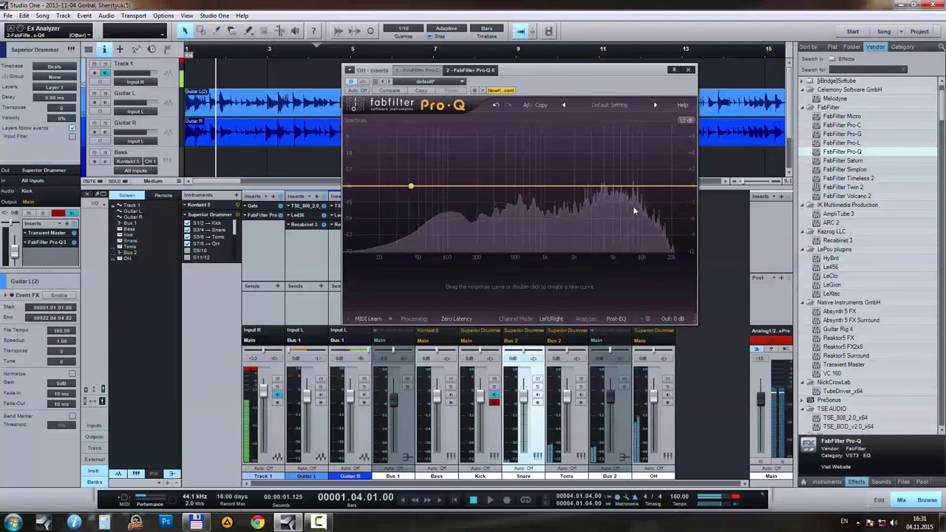
# Step: Shape the OH EQ with a high shelf of about +7.2 dB at 1519 Hz and a -30 dB low shelf near 236 Hz, and close it
pyautogui.moveTo(642, 186); pyautogui.dragTo(568, 164)
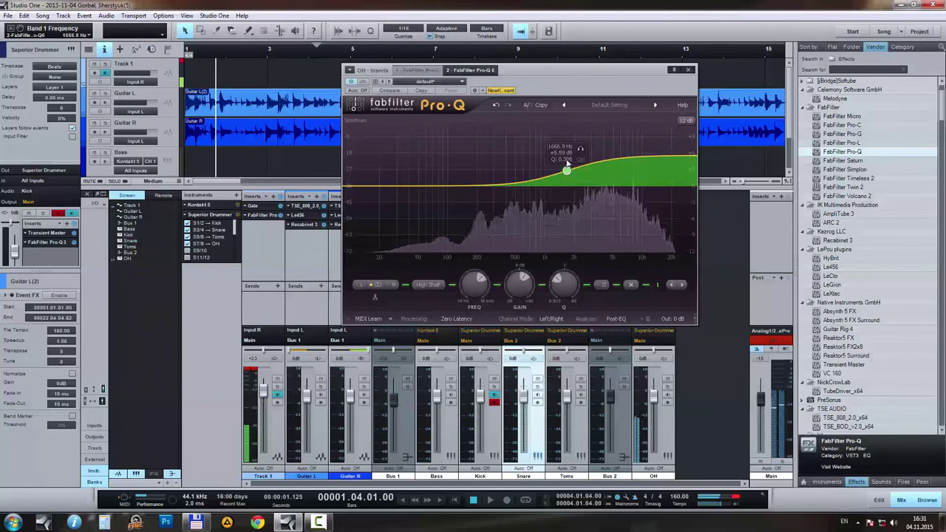
pyautogui.moveTo(414, 186); pyautogui.dragTo(500, 235)
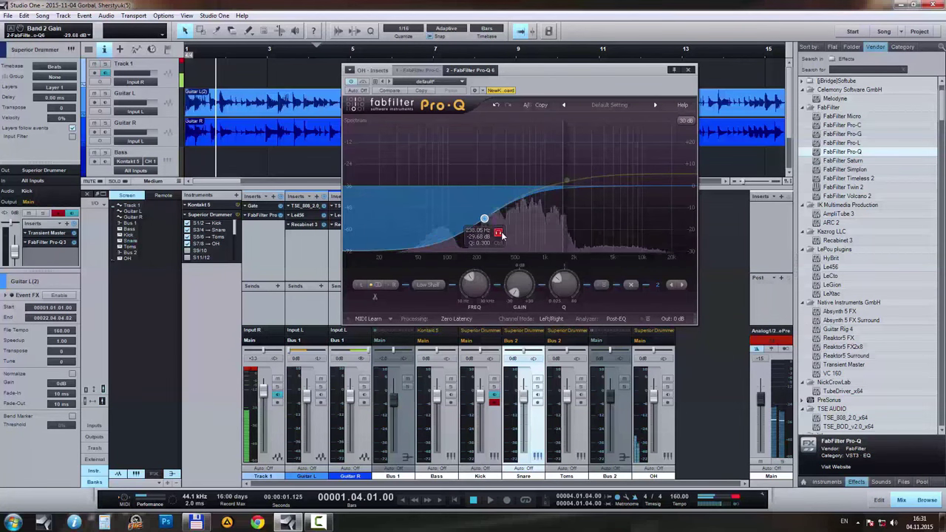
pyautogui.moveTo(567, 179); pyautogui.dragTo(563, 179)
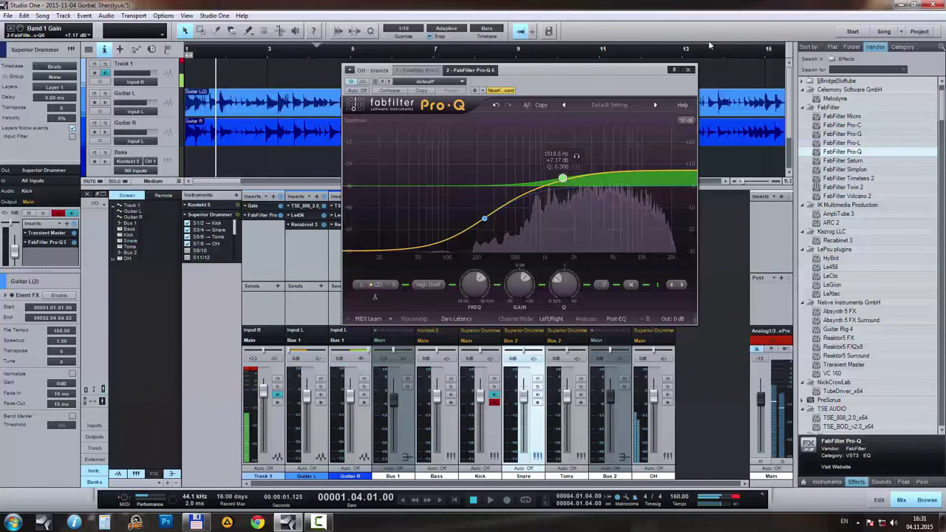
pyautogui.click(688, 69)
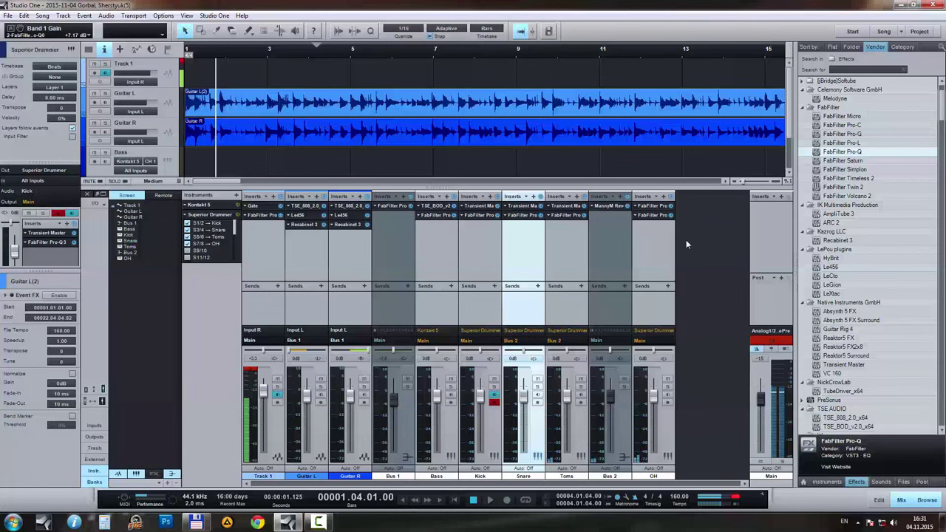
# Step: Select the Kick and Bus 2 channels together and add a bus for them
pyautogui.click(484, 255)
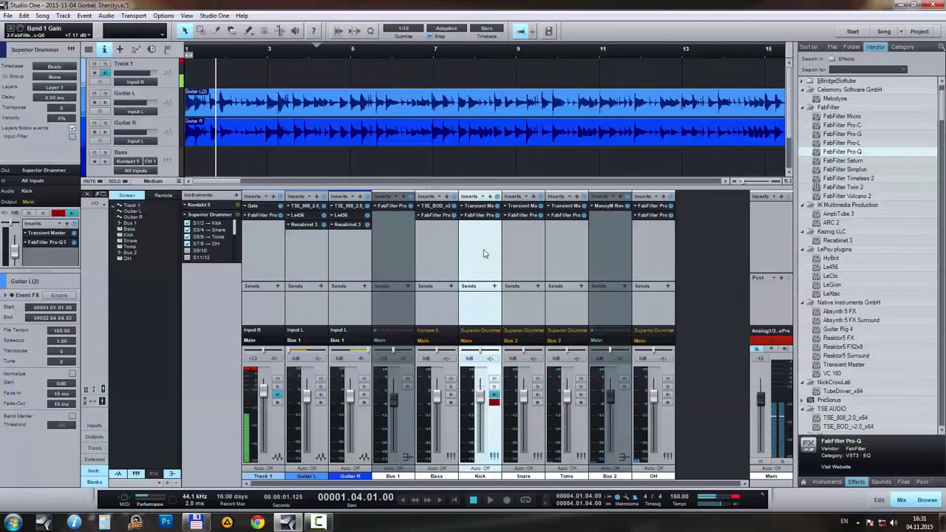
pyautogui.keyDown('ctrl'); pyautogui.click(611, 256); pyautogui.keyUp('ctrl')
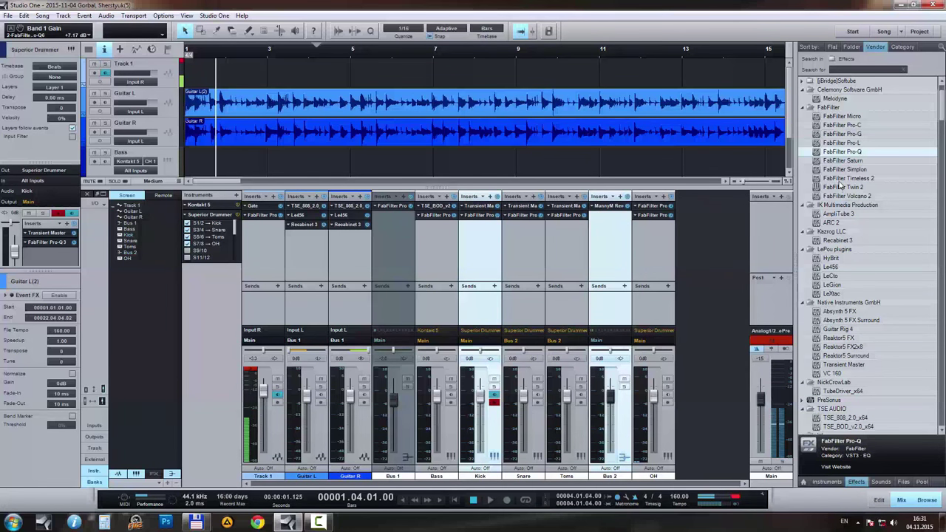
pyautogui.rightClick(611, 238)
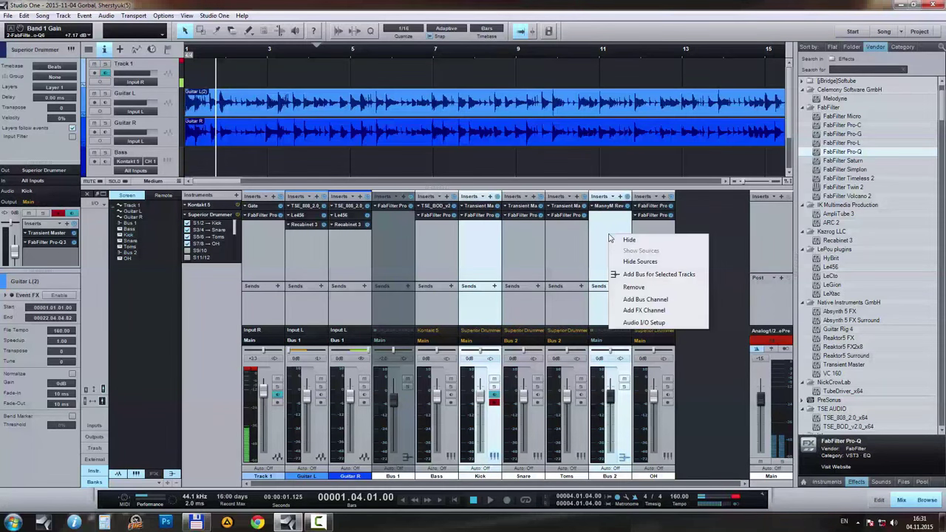
pyautogui.click(641, 273)
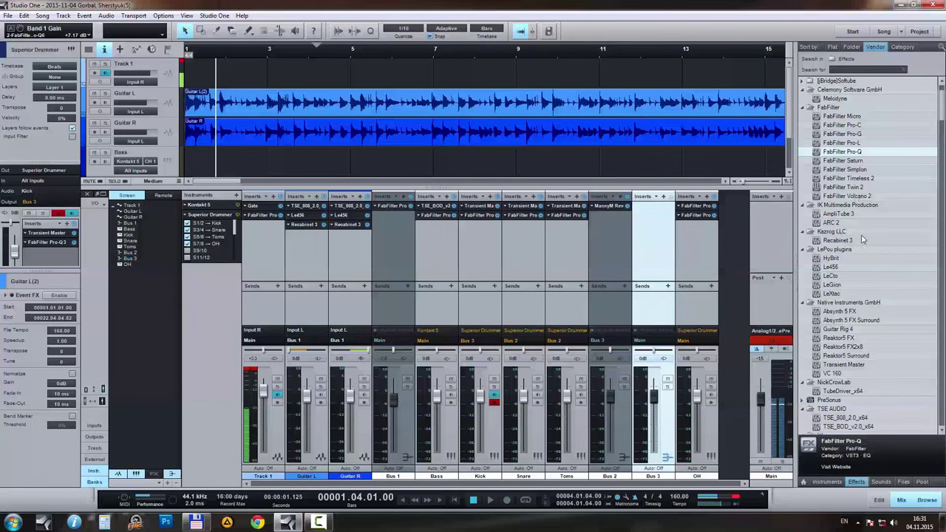
# Step: Insert the VC 160 compressor on Bus 3, raise its threshold and set its compression to 2.3
pyautogui.scroll(-3, 859, 219)
pyautogui.moveTo(834, 294); pyautogui.dragTo(655, 224)
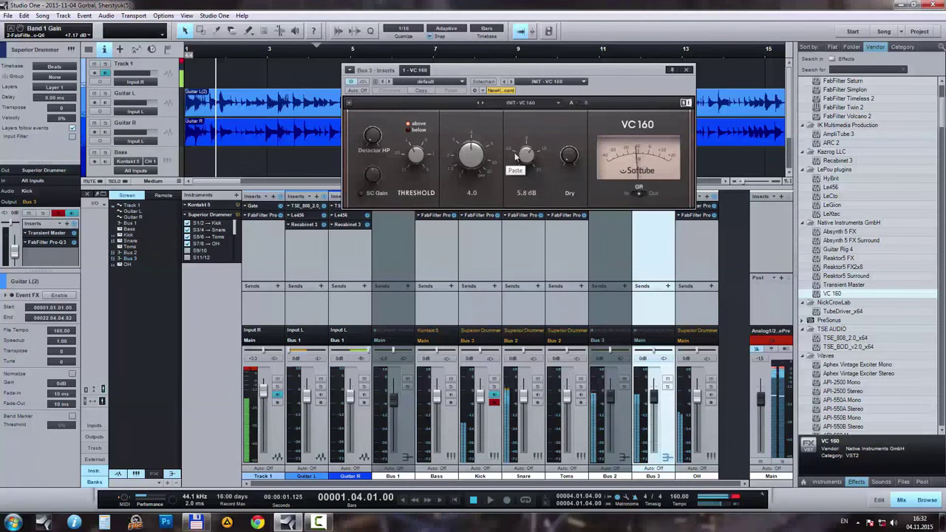
pyautogui.moveTo(414, 153); pyautogui.dragTo(416, 133)
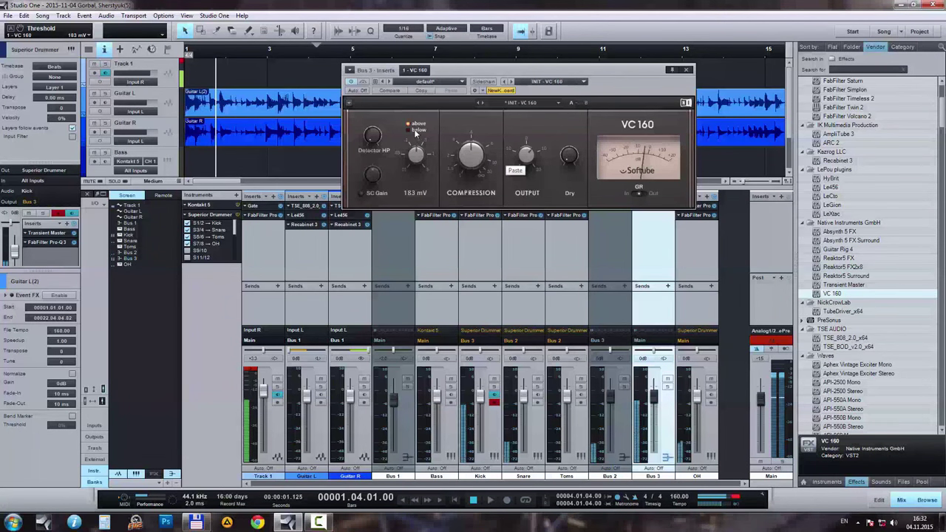
pyautogui.click(414, 126)
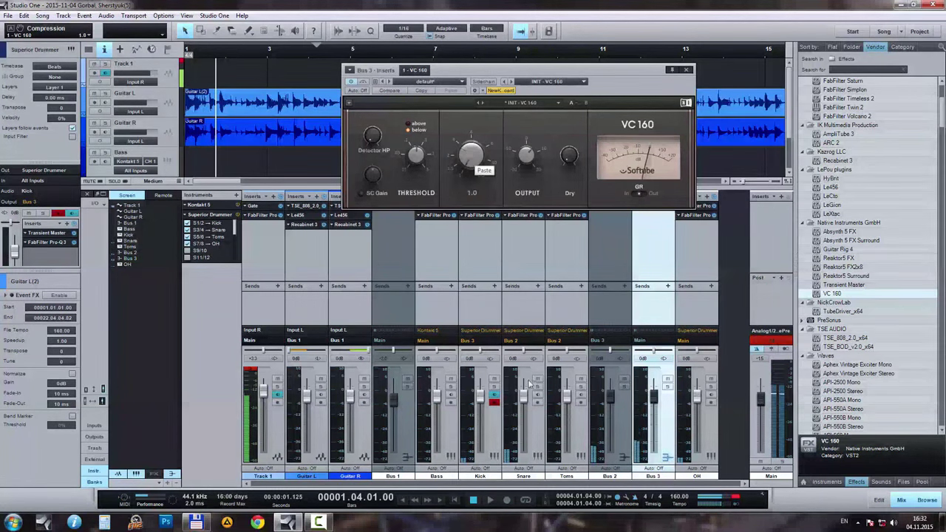
pyautogui.moveTo(466, 134); pyautogui.dragTo(462, 113)
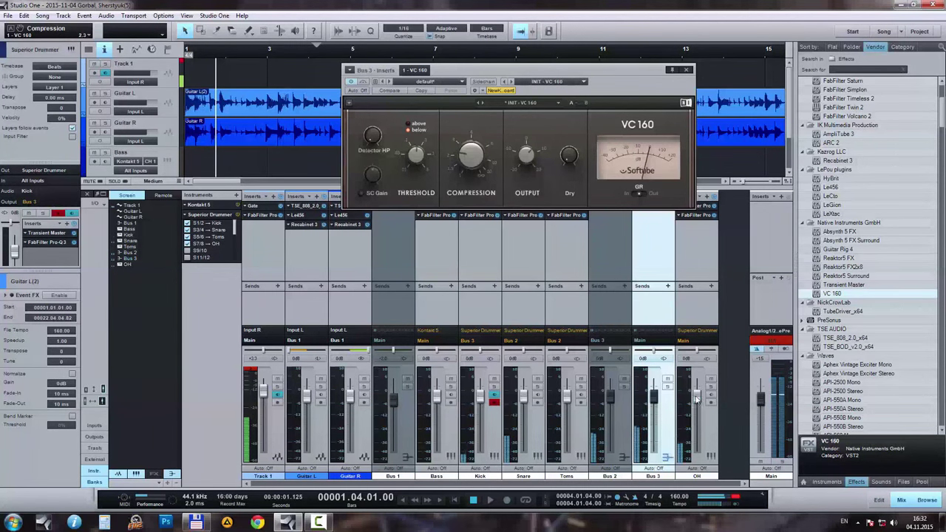
# Step: Lower the OH channel volume to -5.6 dB, close the plug-in window and play the song through
pyautogui.click(705, 256)
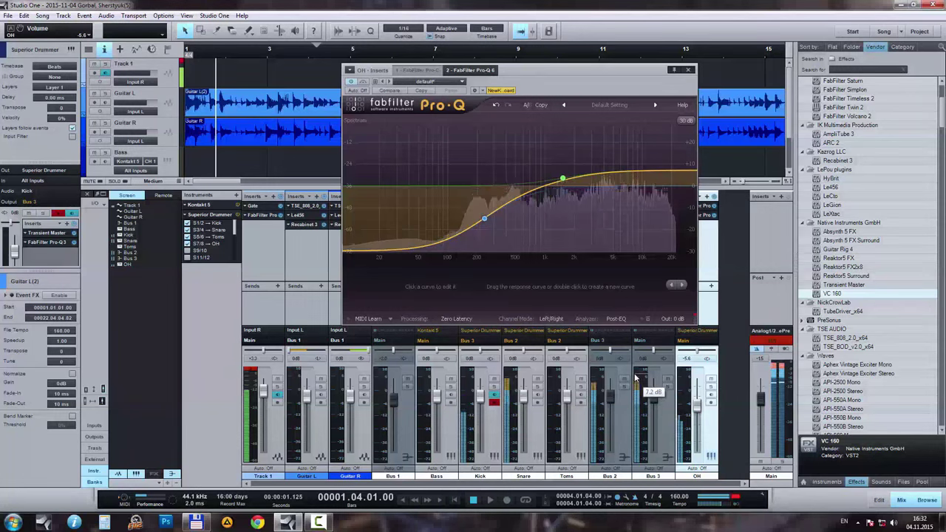
pyautogui.click(690, 71)
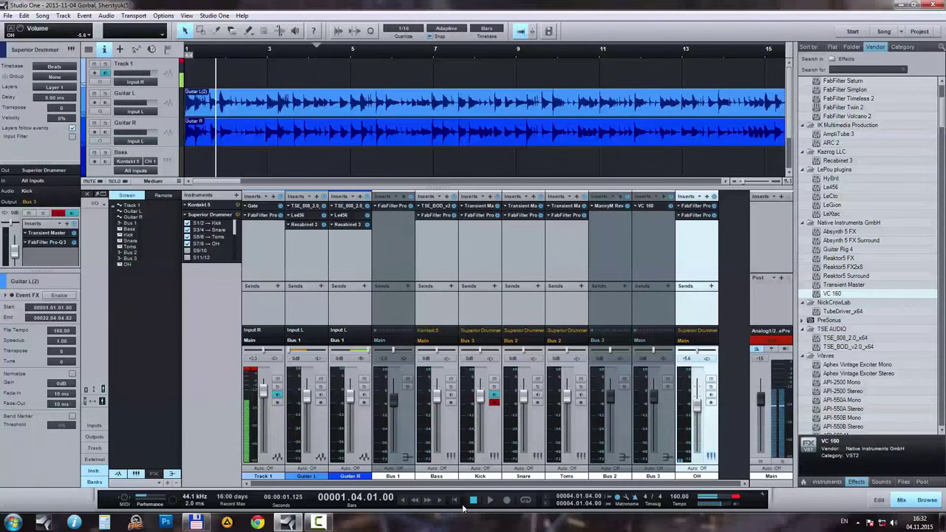
pyautogui.click(488, 502)
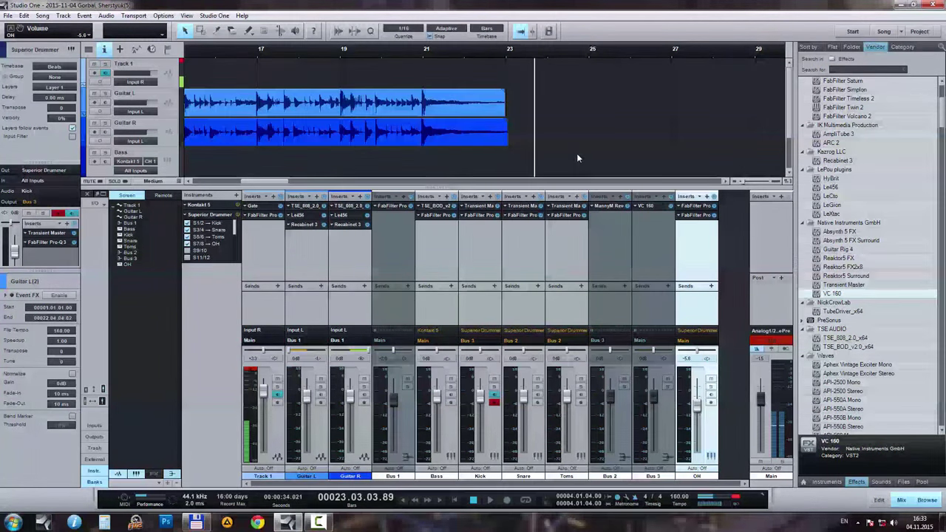
# Step: Hide the mixer, return to the song start and record the MIDI drum part on the Superior Drummer track over the guitars' full length
pyautogui.press('F3')
pyautogui.click(453, 501)
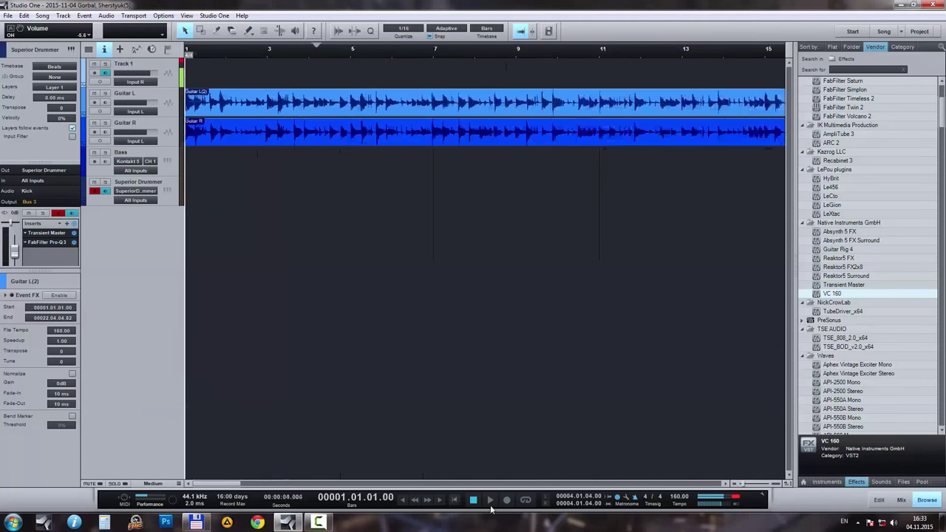
pyautogui.click(166, 184)
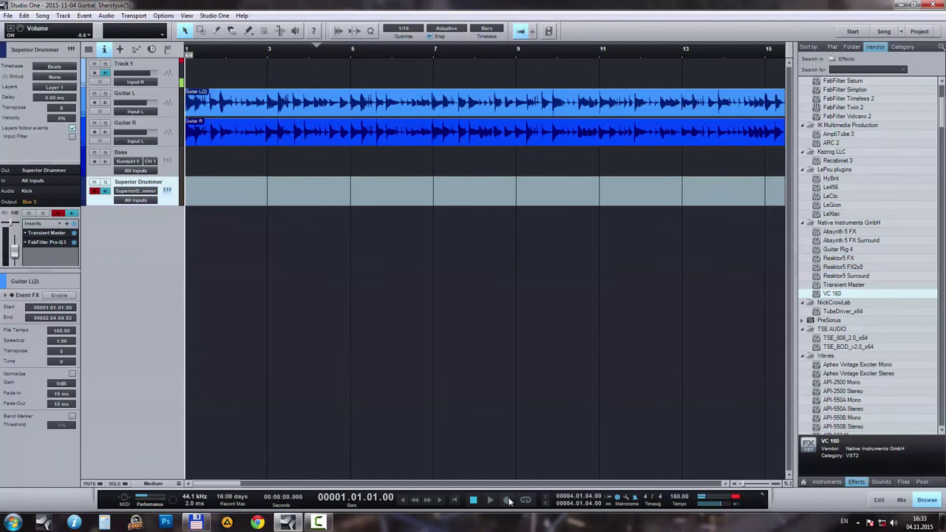
pyautogui.click(507, 500)
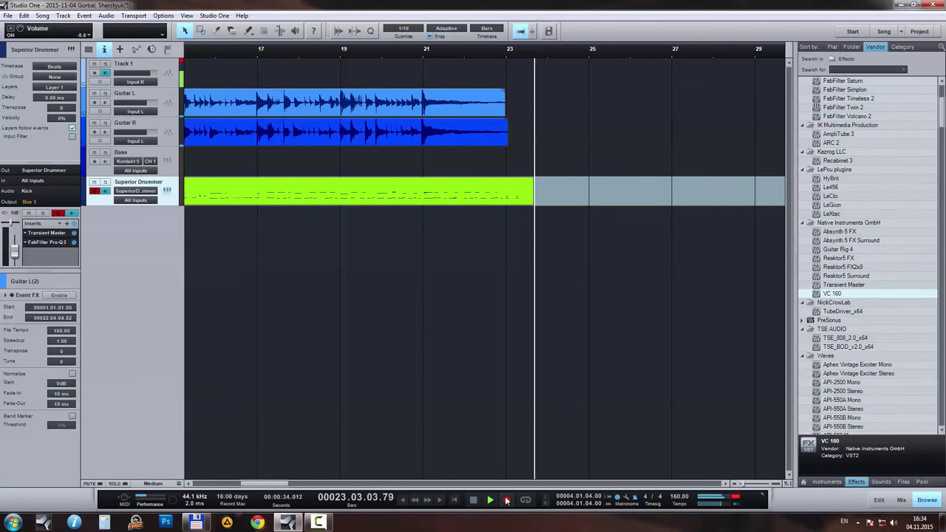
pyautogui.click(507, 501)
pyautogui.click(474, 500)
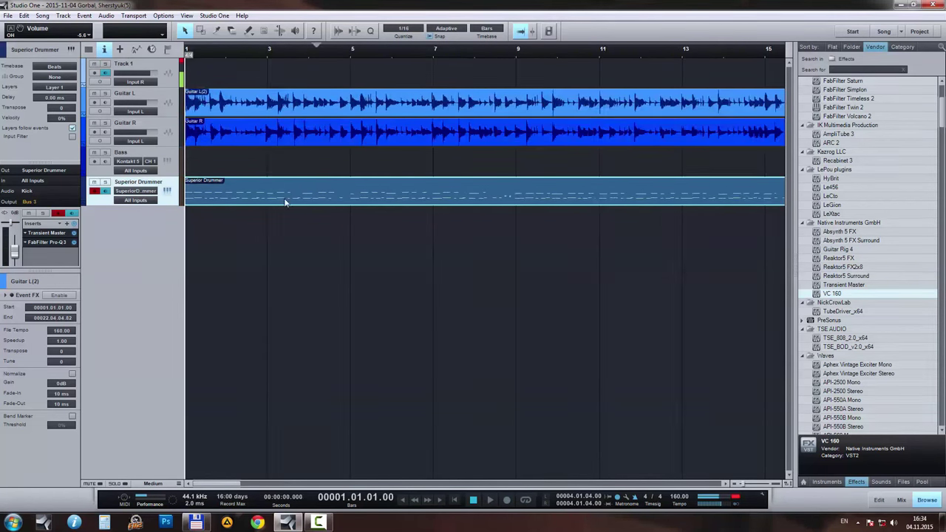
# Step: Open the recorded Superior Drummer part in the note editor with several bars in view
pyautogui.doubleClick(285, 201)
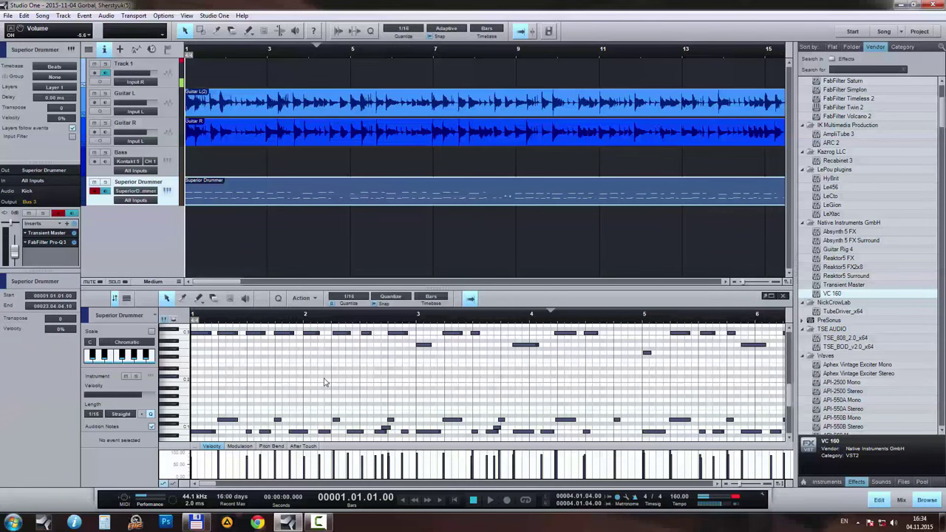
pyautogui.scroll(1, 324, 382)
pyautogui.scroll(-2, 359, 392)
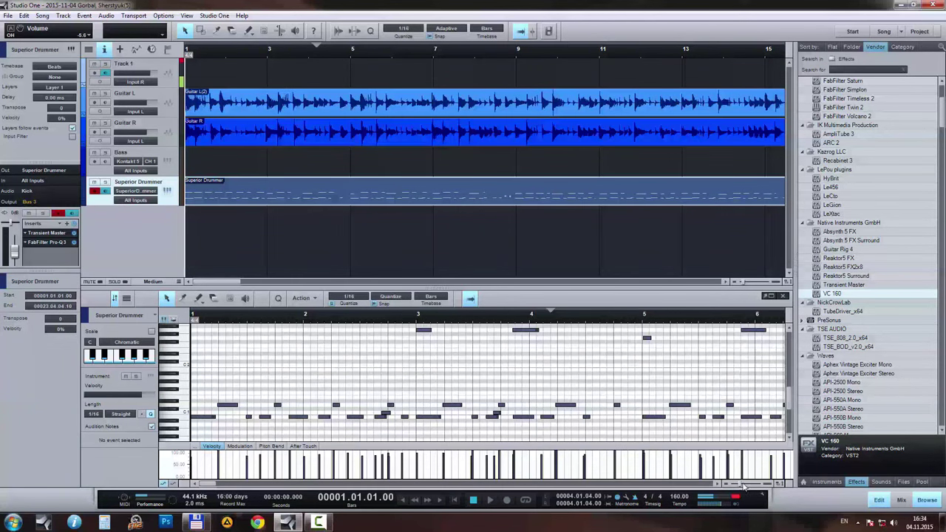
pyautogui.moveTo(745, 488); pyautogui.dragTo(739, 490)
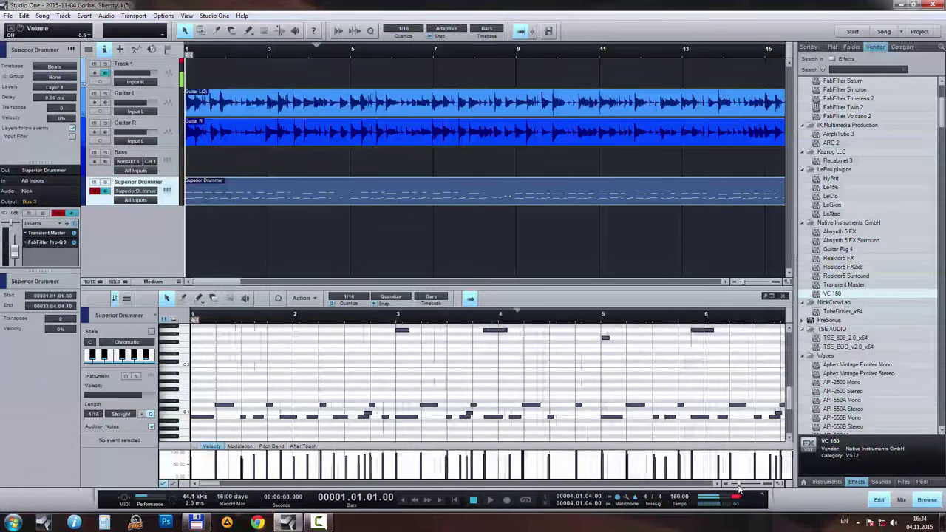
pyautogui.click(313, 192)
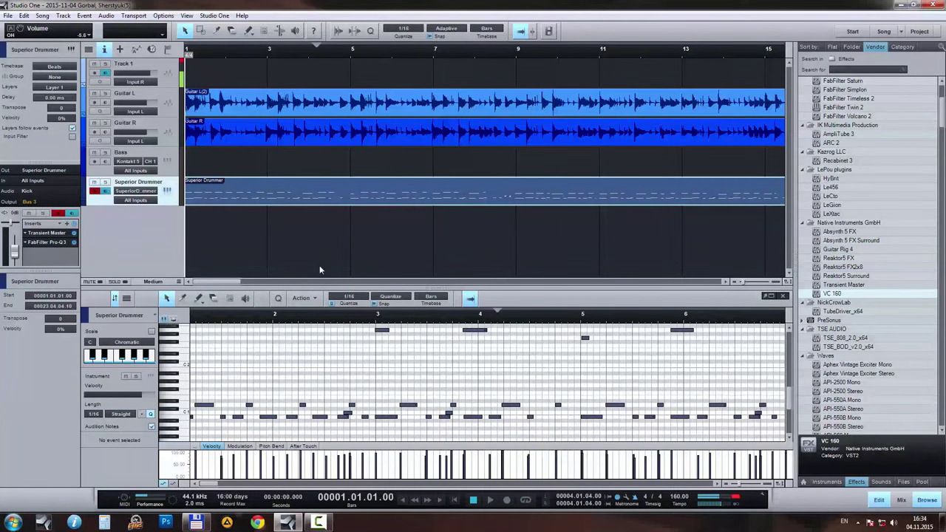
pyautogui.click(332, 180)
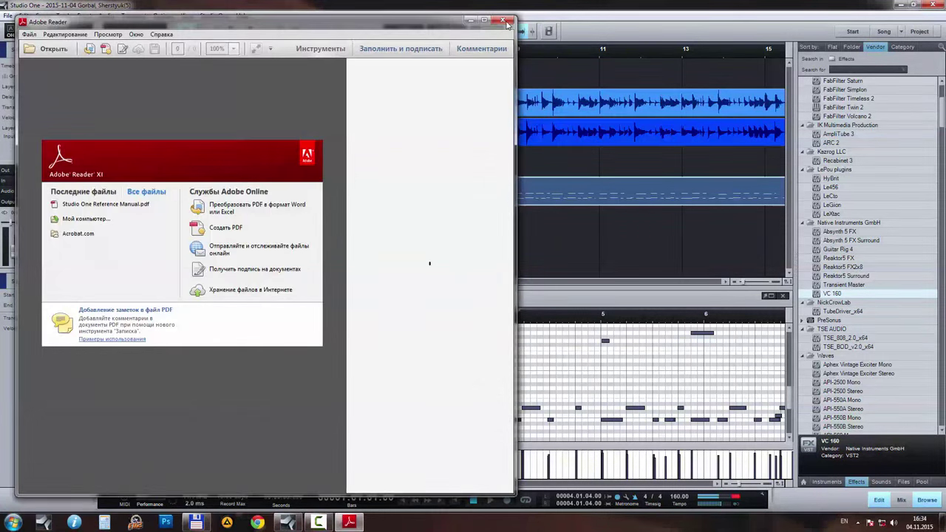
pyautogui.click(507, 23)
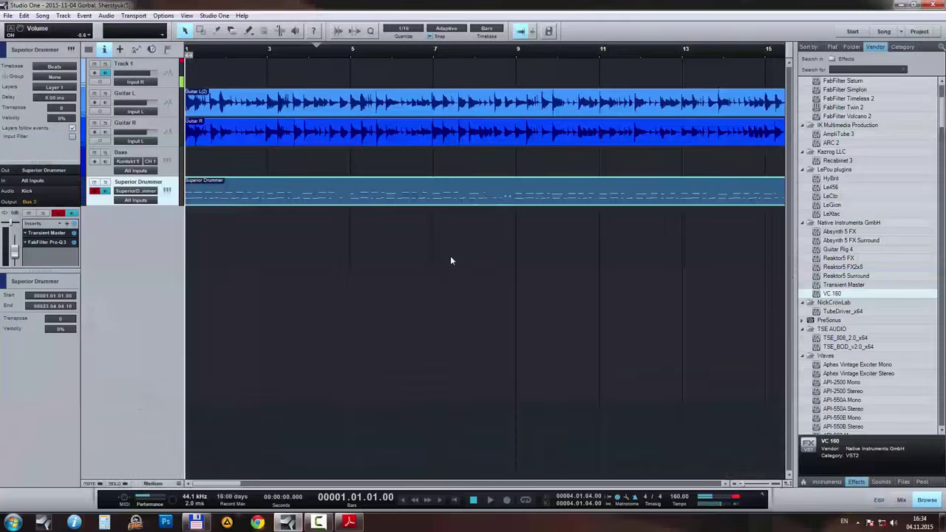
pyautogui.rightClick(349, 522)
pyautogui.click(331, 497)
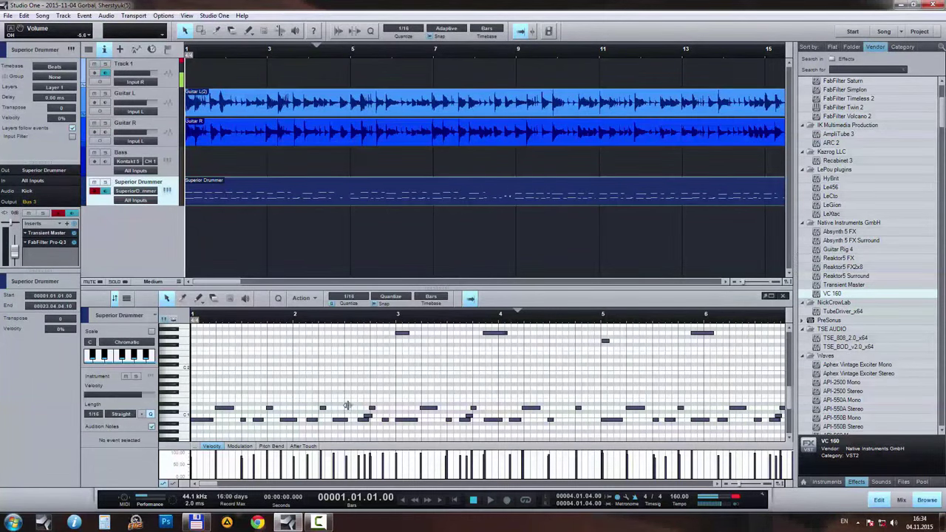
# Step: Quantize all the recorded drum notes to 1/16 and play the part from the start
pyautogui.hotkey('ctrl', 'a')
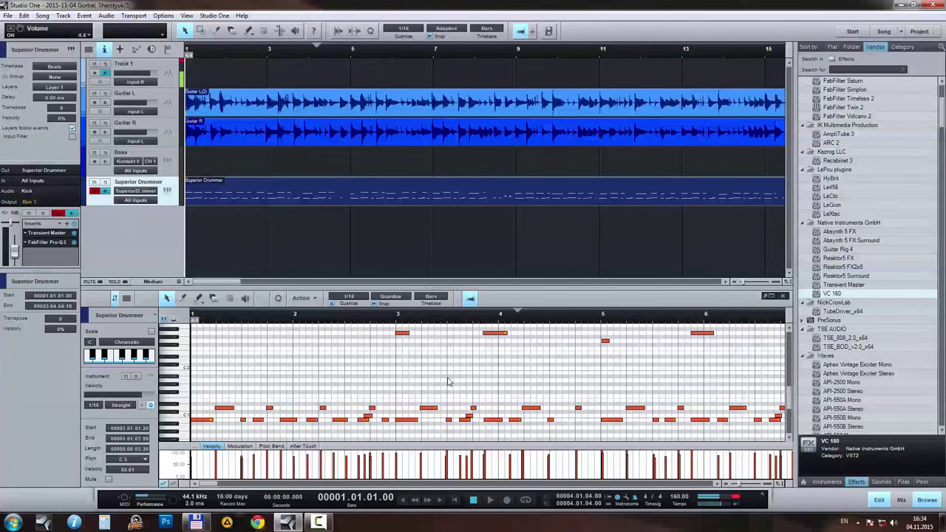
pyautogui.hotkey('ctrl', 'z')
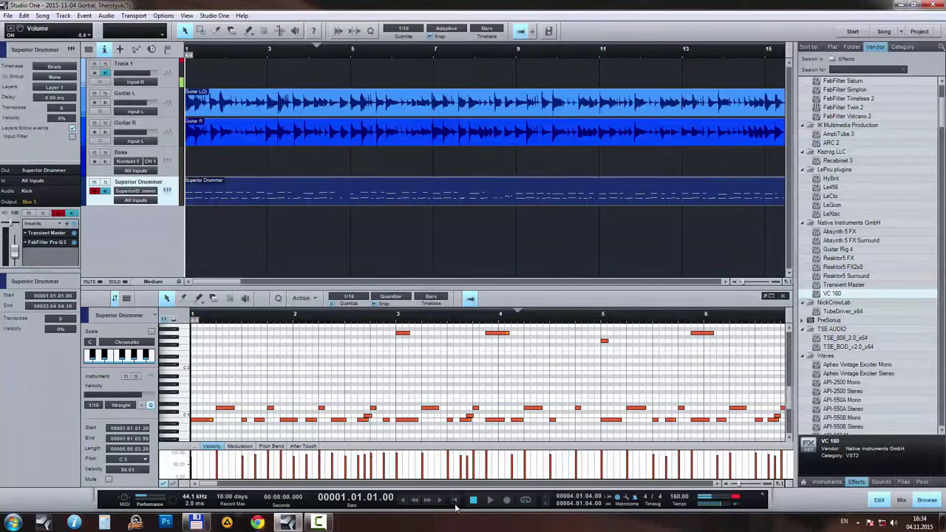
pyautogui.press('space')
pyautogui.click(403, 400)
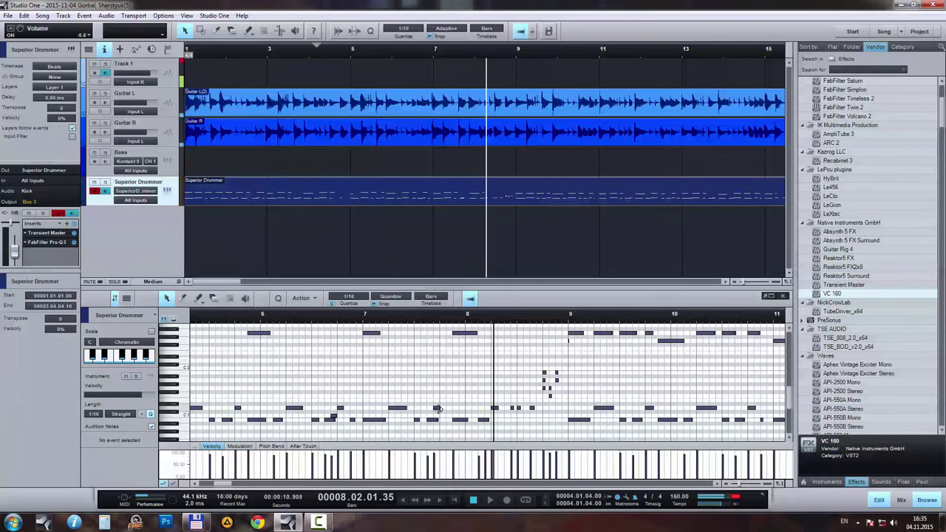
# Step: Move the short D1 note near the end of bar 7 to 7.04.01.00 and remove the stray short upper note before bar 8's second beat
pyautogui.click(437, 408)
pyautogui.moveTo(436, 408); pyautogui.dragTo(442, 408)
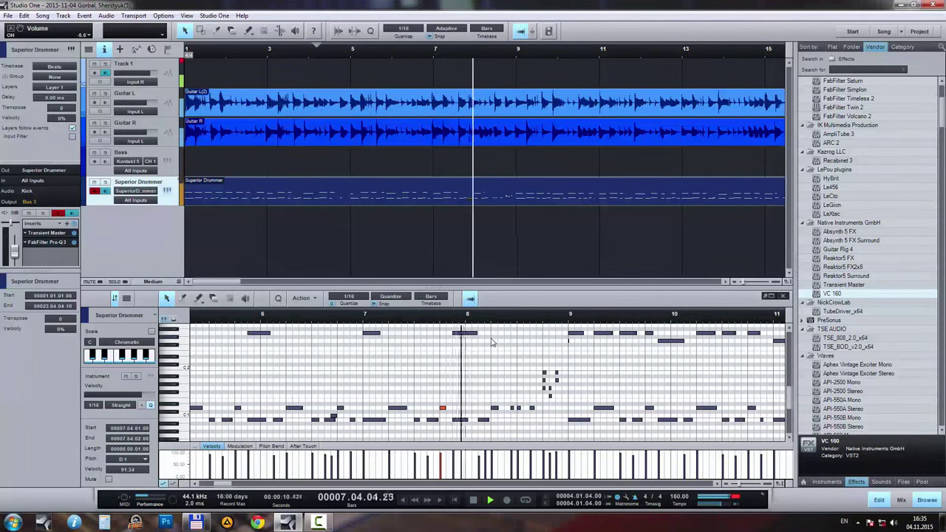
pyautogui.scroll(1, 495, 376)
pyautogui.press('Right')
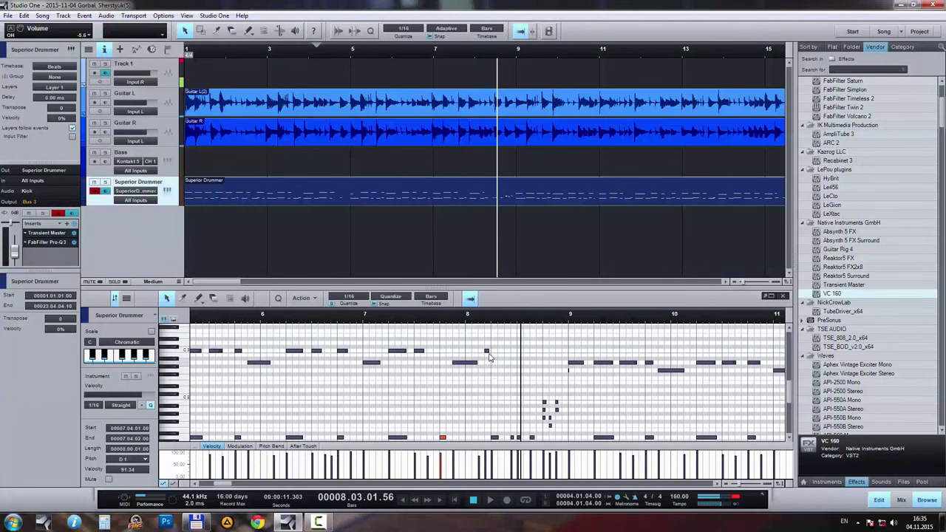
pyautogui.click(454, 320)
pyautogui.press('space')
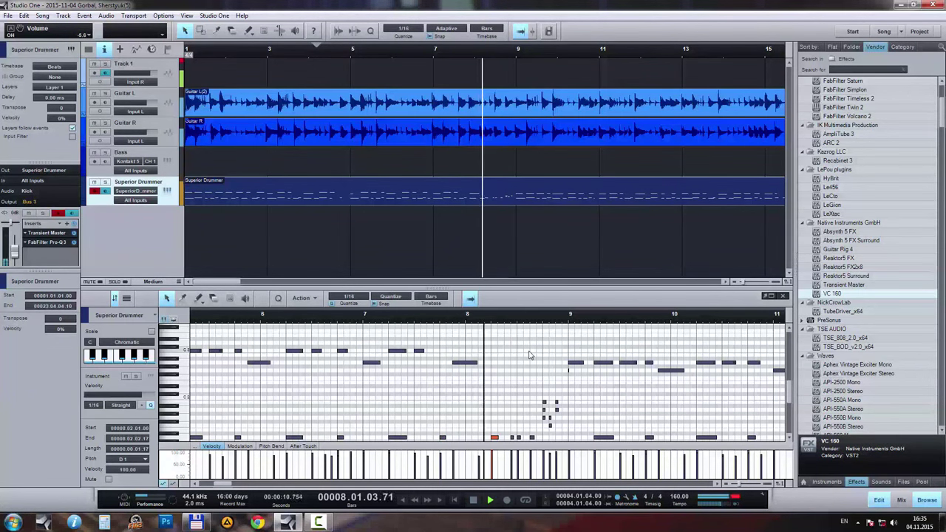
# Step: Shorten the D1 note just before bar 17 to 0.00.01.00, add a C1 note at 17.01.01.00 and play from there
pyautogui.click(548, 358)
pyautogui.scroll(-1, 584, 359)
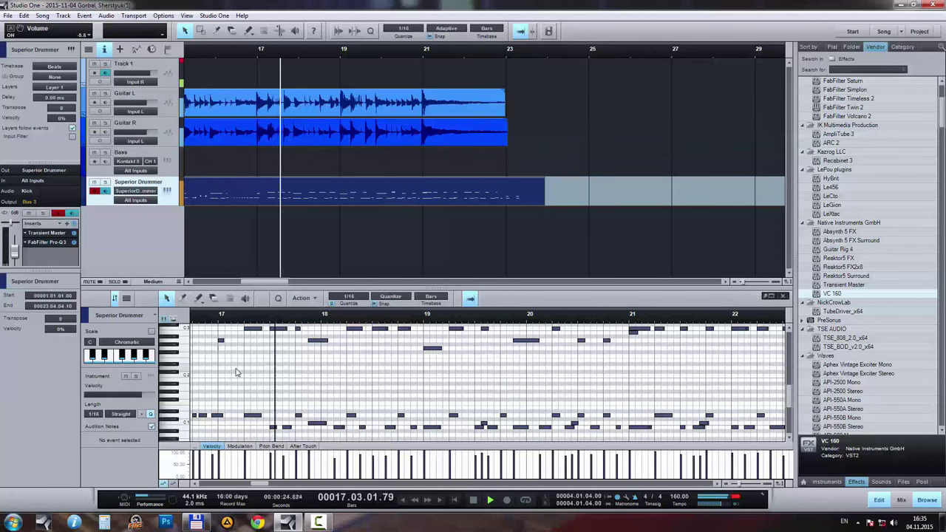
pyautogui.scroll(-2, 238, 375)
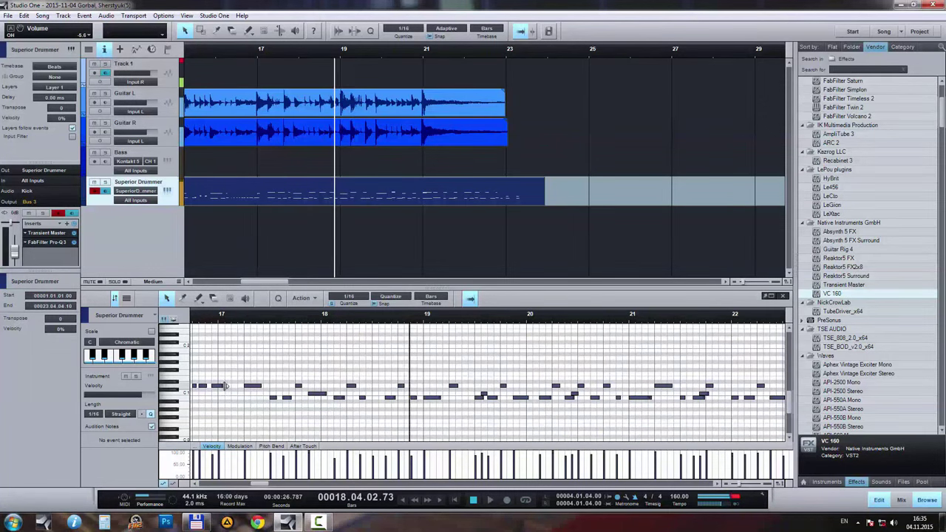
pyautogui.click(221, 386)
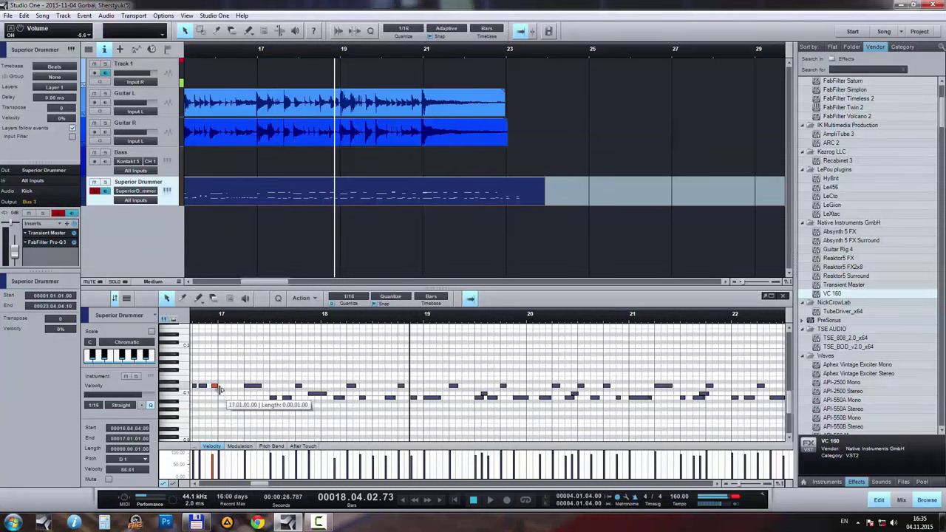
pyautogui.doubleClick(220, 394)
pyautogui.press('space')
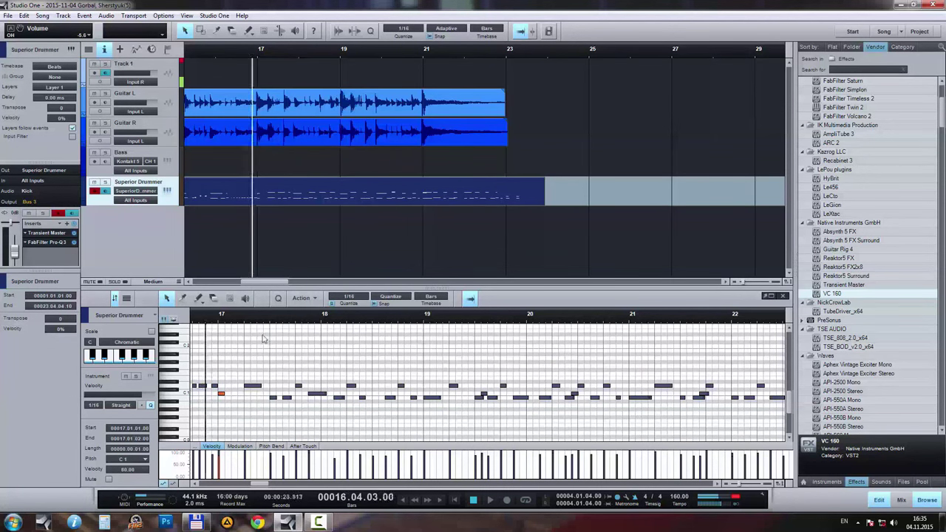
pyautogui.press('space')
pyautogui.click(287, 349)
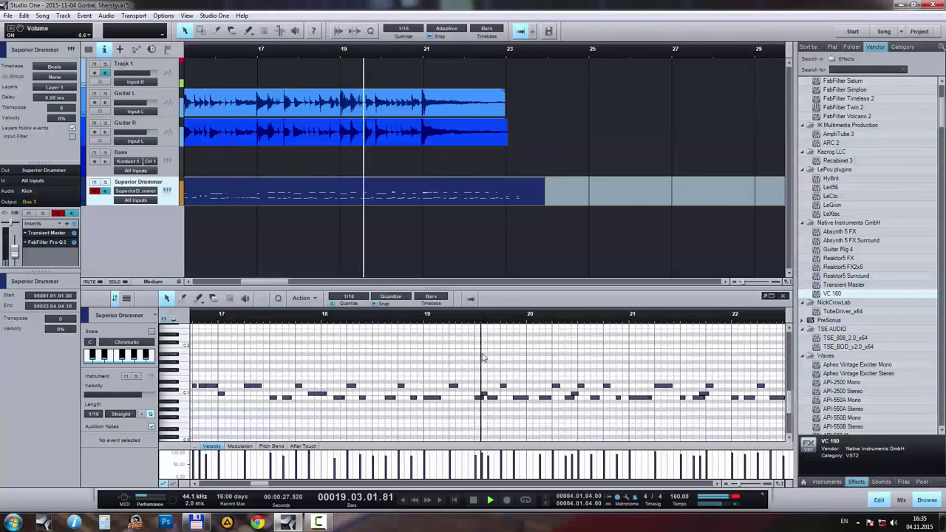
# Step: Move the C3 note in the middle of bar 19 to 19.03.01.00 and select the D3 note at 20.02.01.00
pyautogui.scroll(-2, 484, 361)
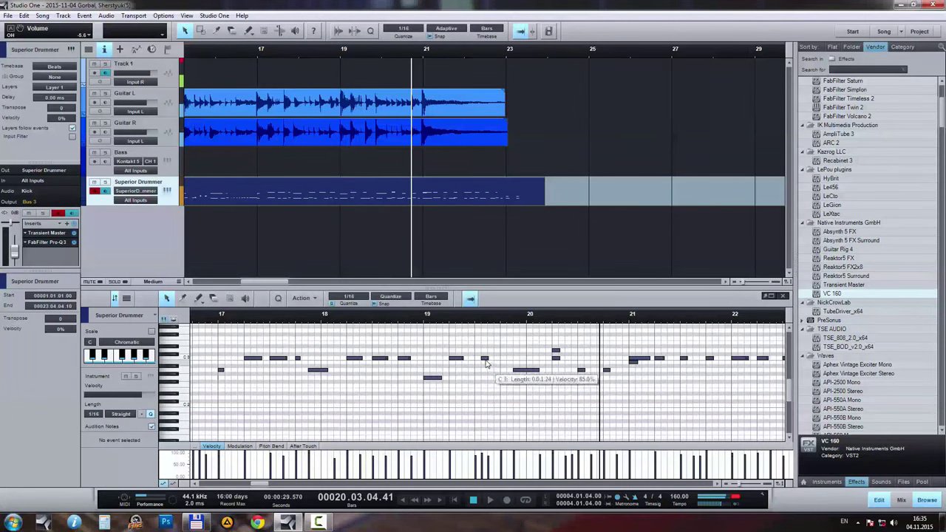
pyautogui.click(485, 360)
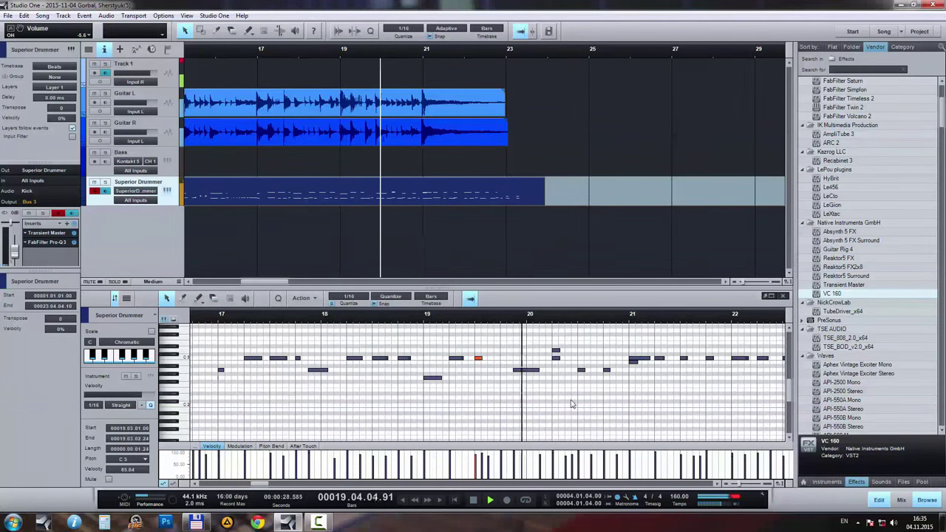
pyautogui.click(553, 360)
pyautogui.moveTo(554, 351); pyautogui.dragTo(554, 359)
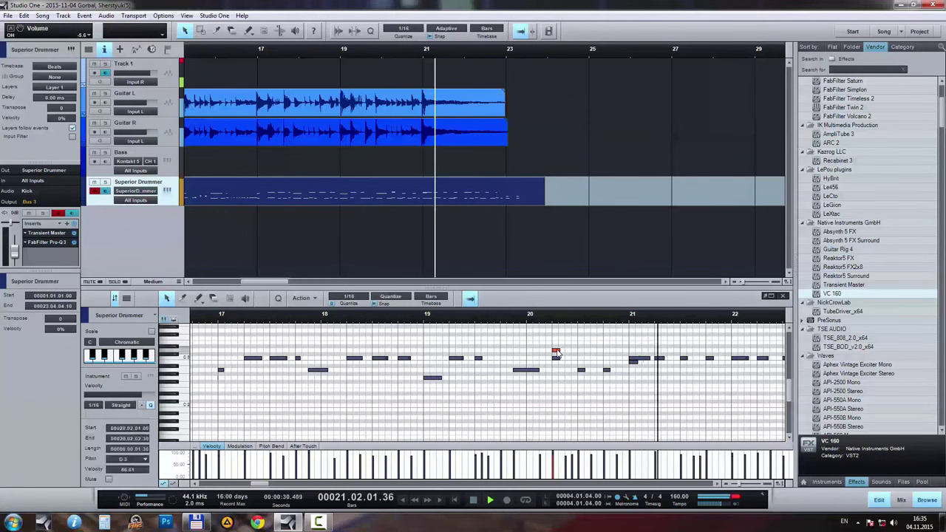
pyautogui.click(661, 389)
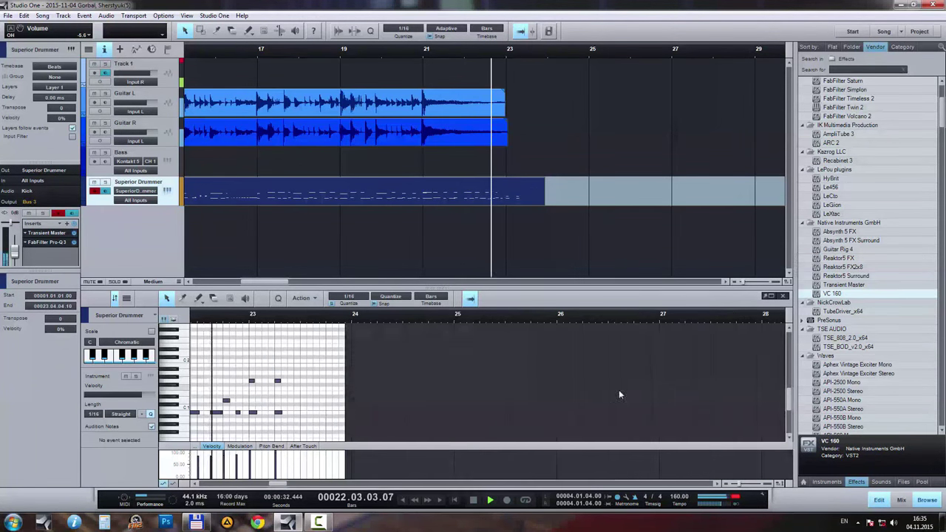
# Step: Close the note editor, select the Bass track for recording and return to the song start
pyautogui.press('F2')
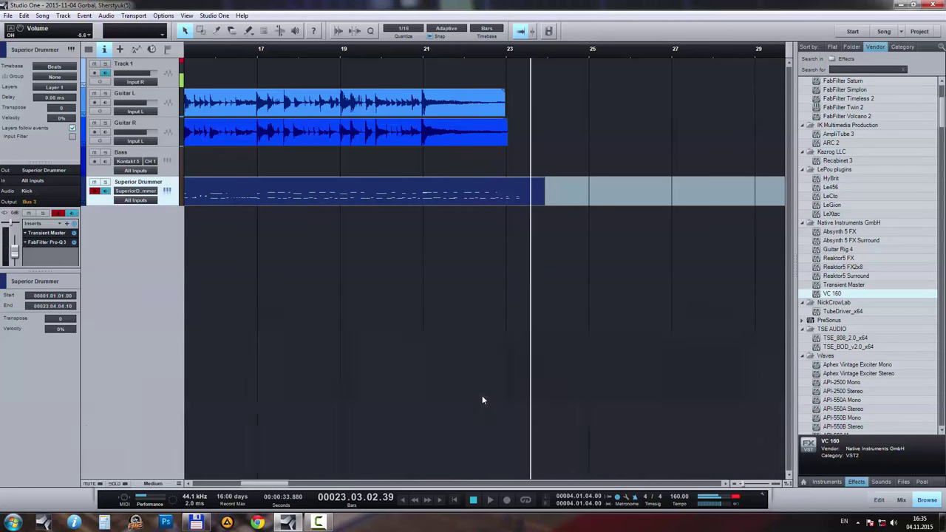
pyautogui.click(147, 157)
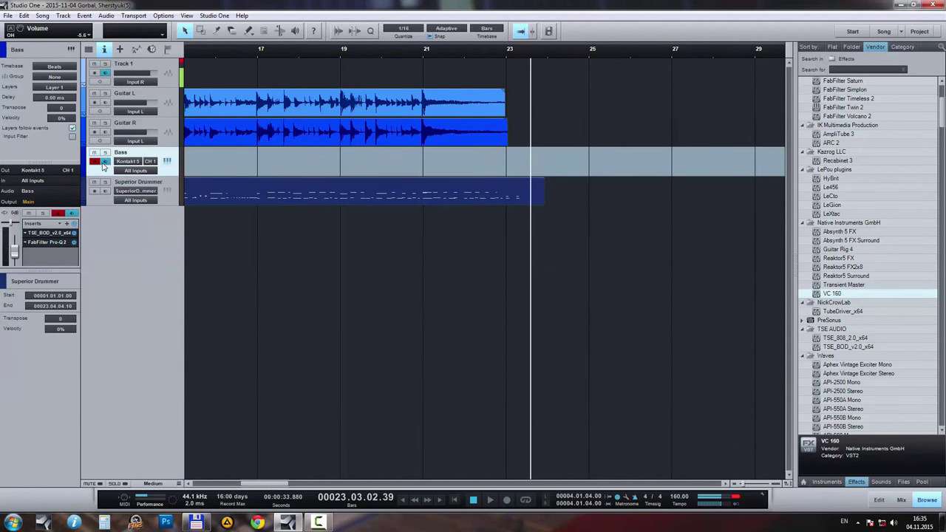
pyautogui.click(457, 501)
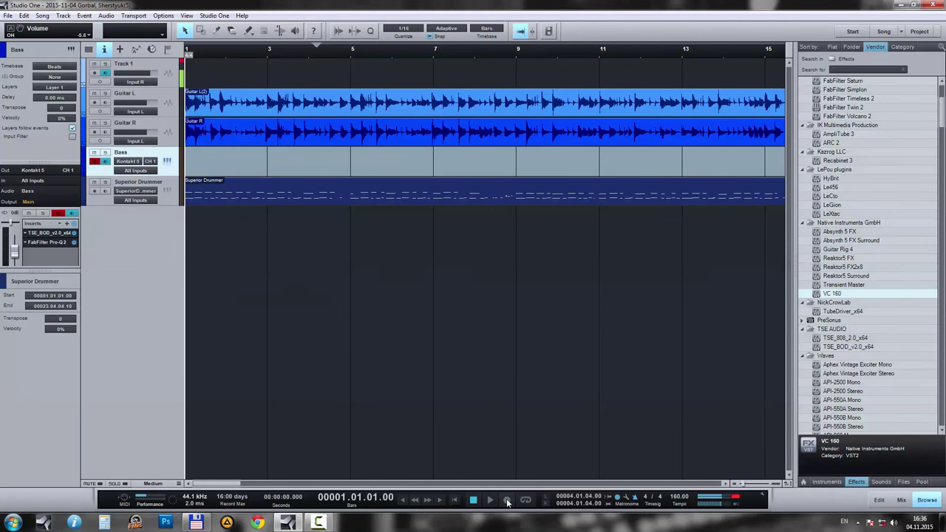
pyautogui.click(508, 501)
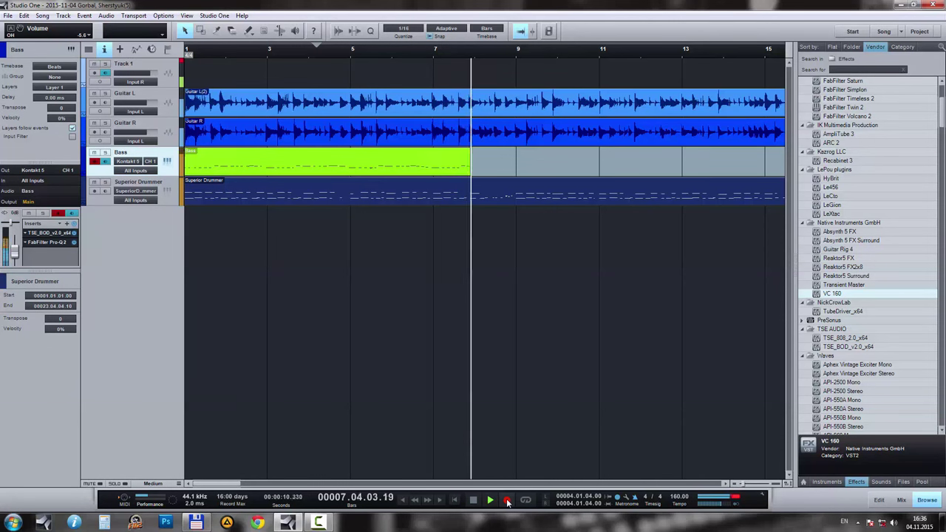
pyautogui.click(507, 500)
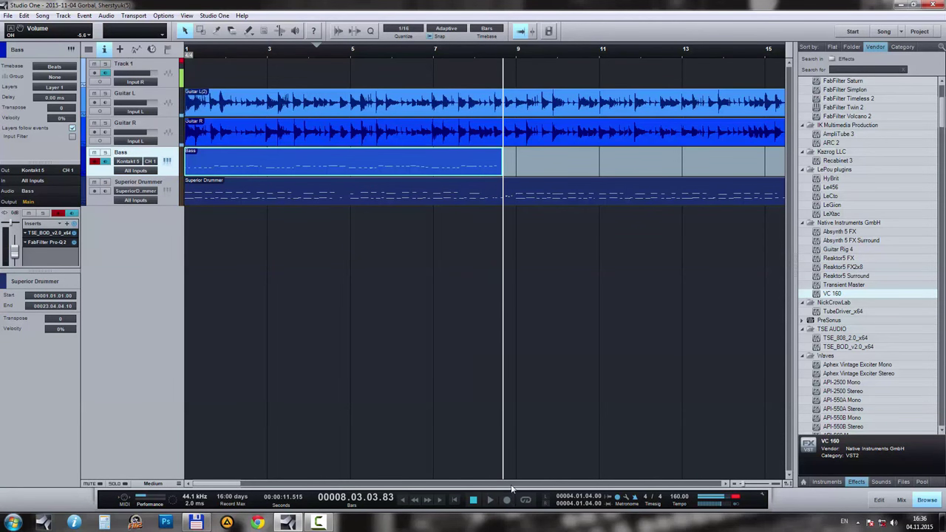
pyautogui.press('Delete')
pyautogui.click(474, 502)
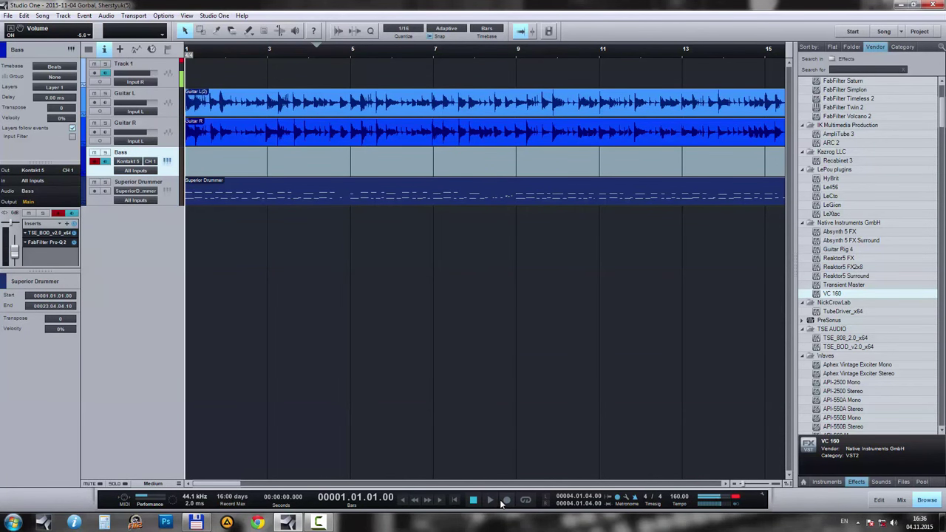
# Step: Record the MIDI bass part on the Bass track over the guitars' full length and return to the song start
pyautogui.click(505, 502)
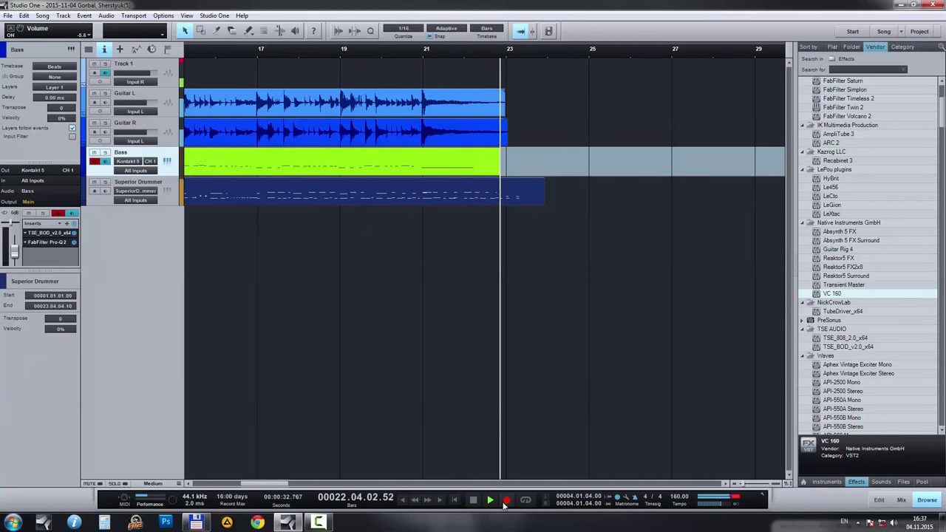
pyautogui.click(507, 501)
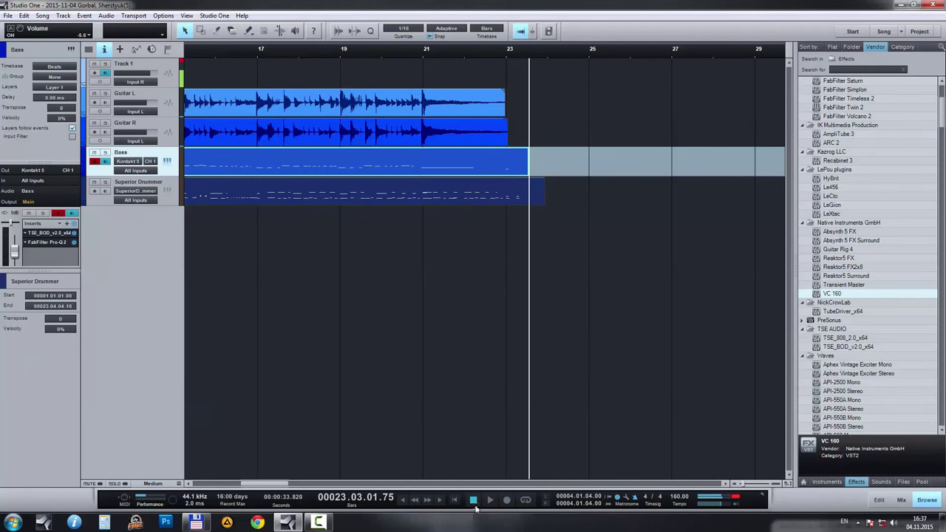
pyautogui.click(474, 502)
# Step: Play the song from the start with the mixer shown and lower the Bass channel to -1.2 dB
pyautogui.press('space')
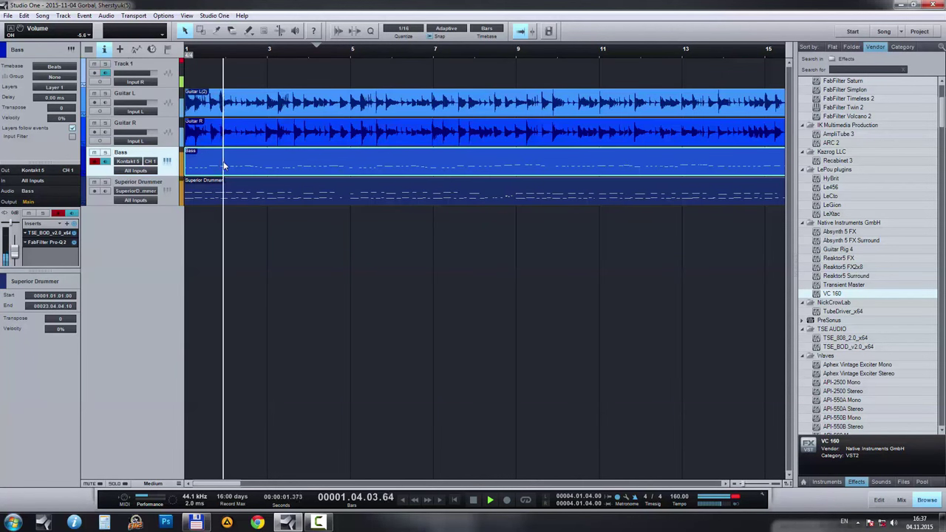
pyautogui.press('F3')
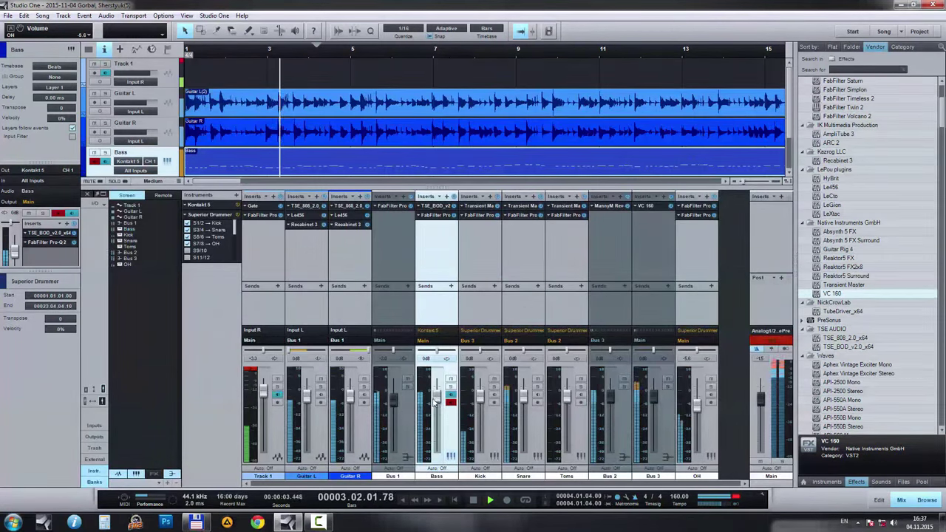
pyautogui.moveTo(435, 402); pyautogui.dragTo(448, 404)
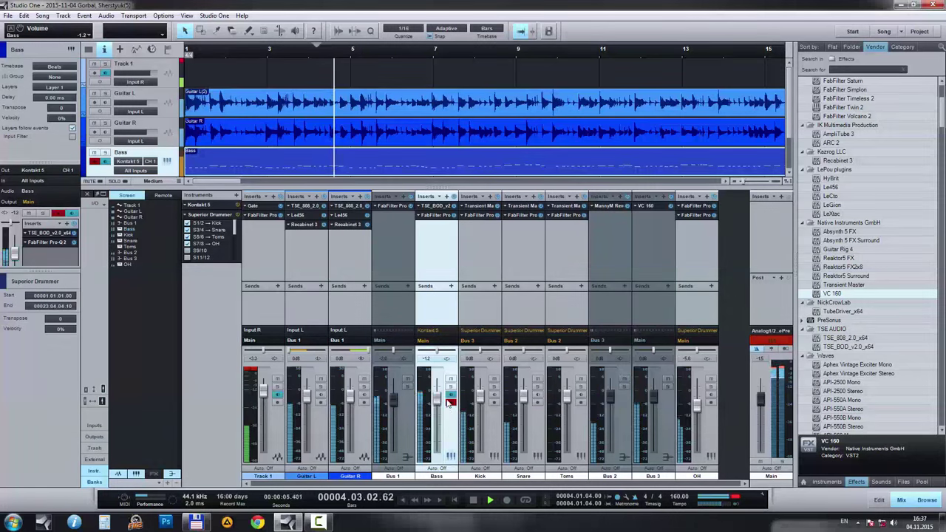
# Step: Select the Bus 1, Bass, Bus 3 and OH channels together and lower their volumes by about 2 dB during playback
pyautogui.click(702, 261)
pyautogui.click(254, 256)
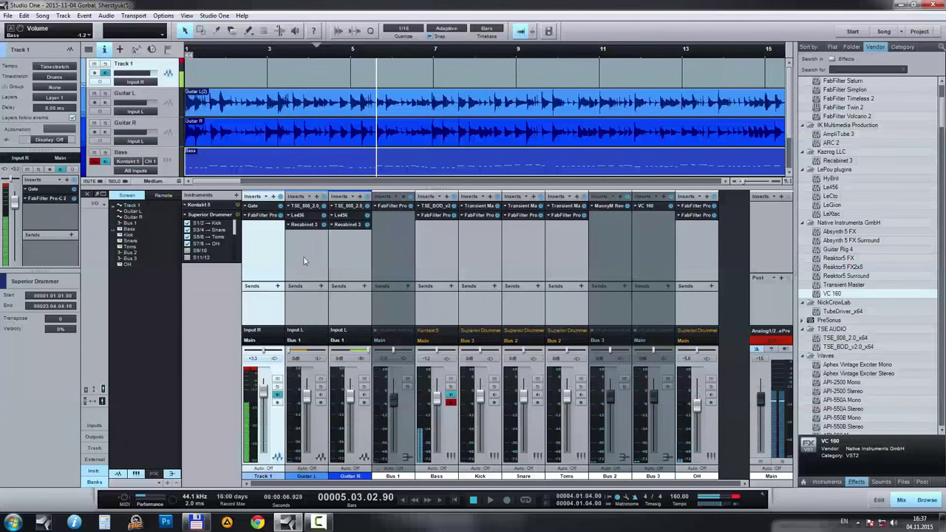
pyautogui.click(306, 261)
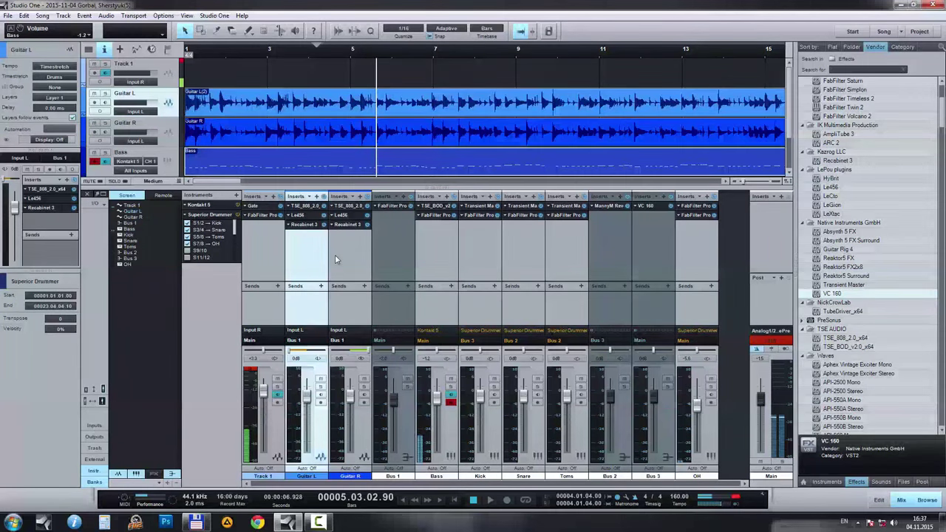
pyautogui.click(336, 256)
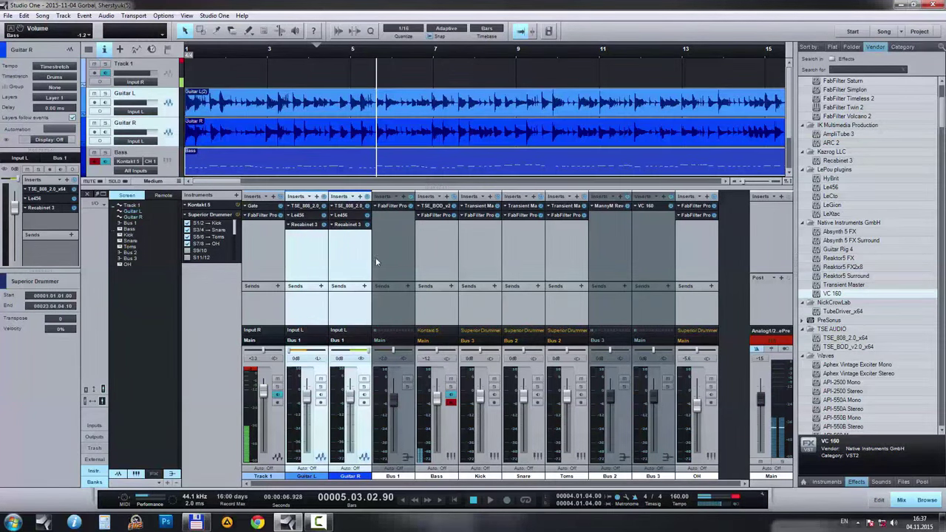
pyautogui.click(390, 262)
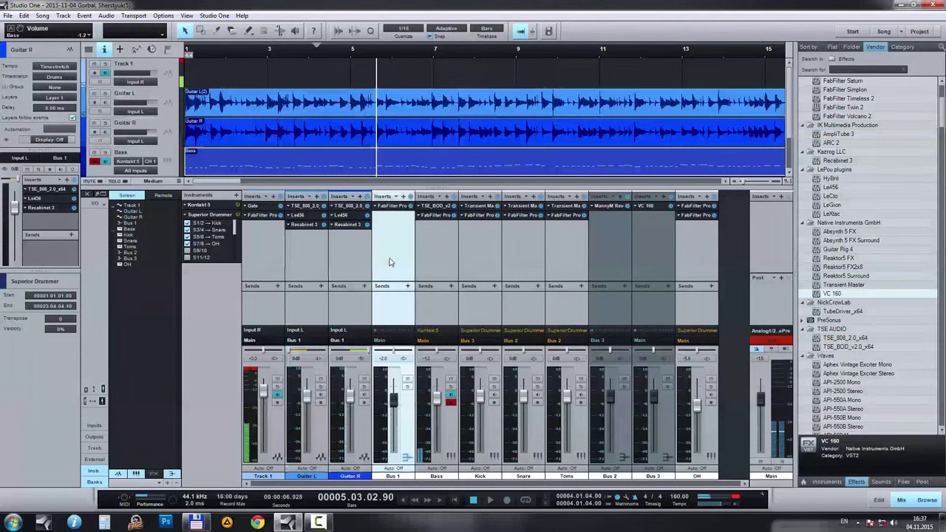
pyautogui.click(430, 261)
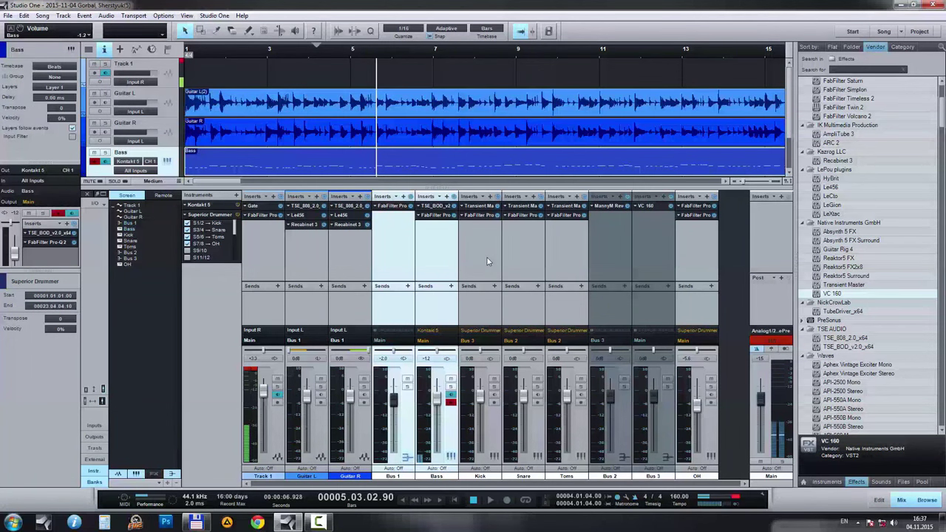
pyautogui.click(606, 258)
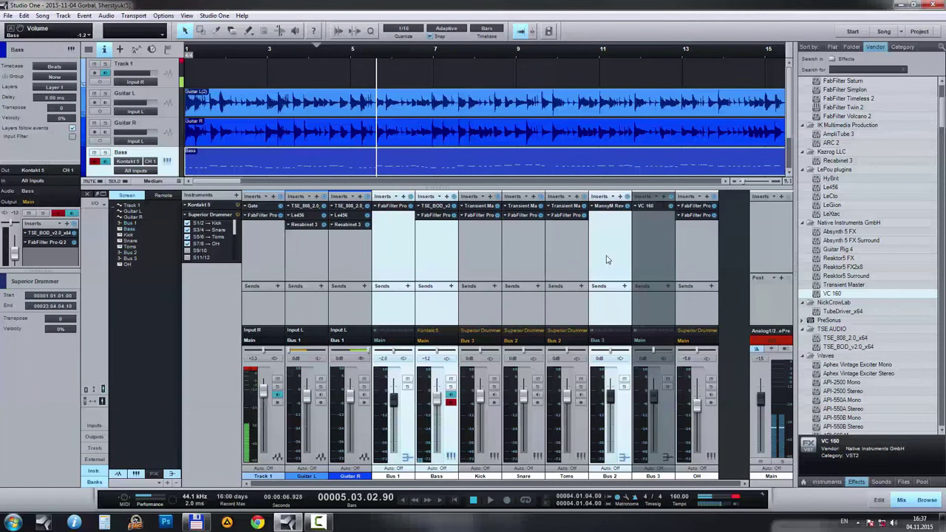
pyautogui.click(653, 255)
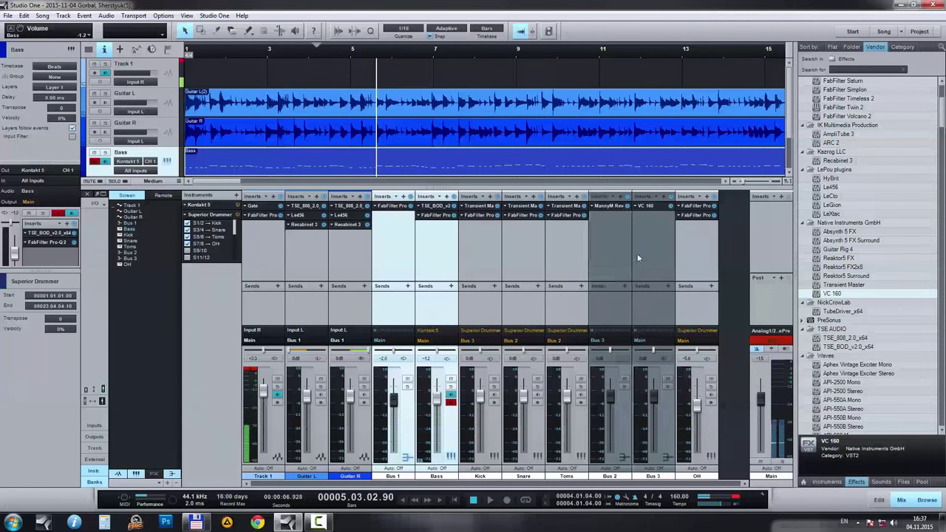
pyautogui.click(696, 254)
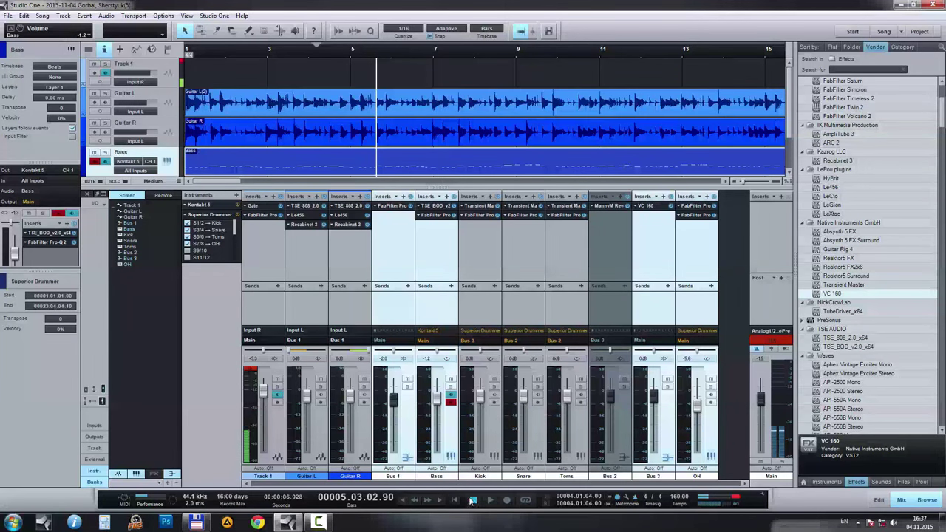
pyautogui.press('space')
pyautogui.moveTo(697, 405); pyautogui.dragTo(699, 414)
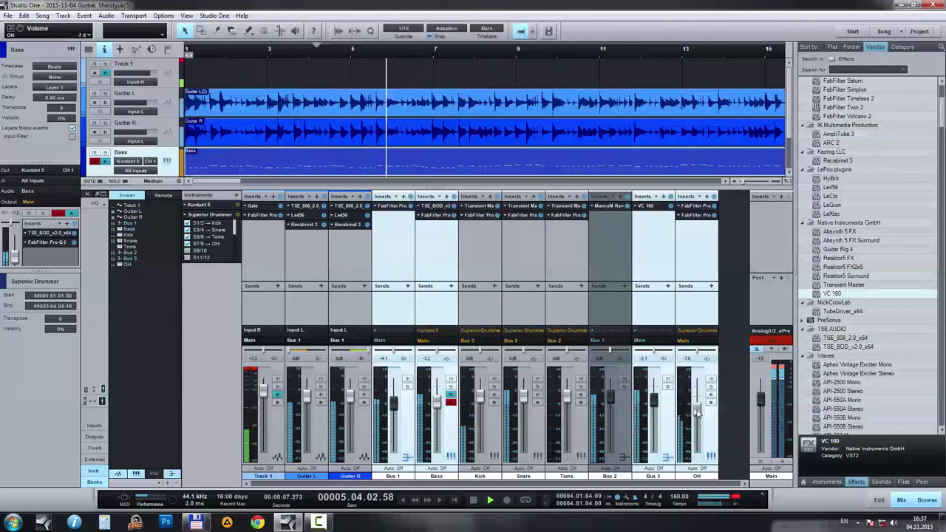
pyautogui.click(481, 255)
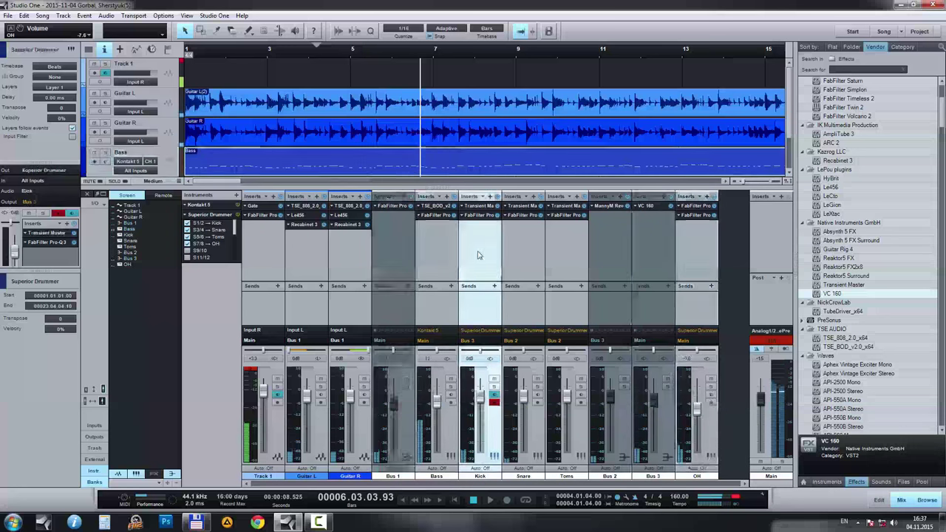
# Step: Open the recorded Bass part in the note editor and select all of its notes
pyautogui.doubleClick(319, 157)
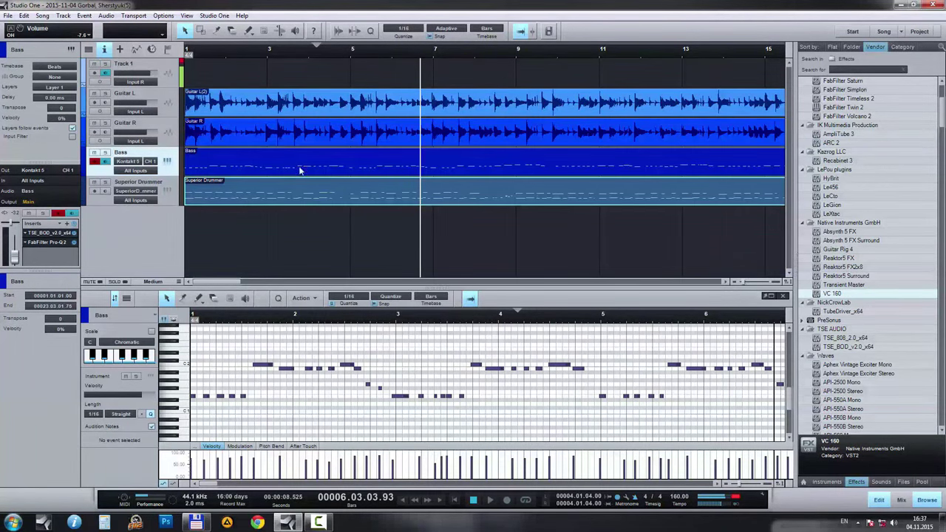
pyautogui.hotkey('ctrl', 'a')
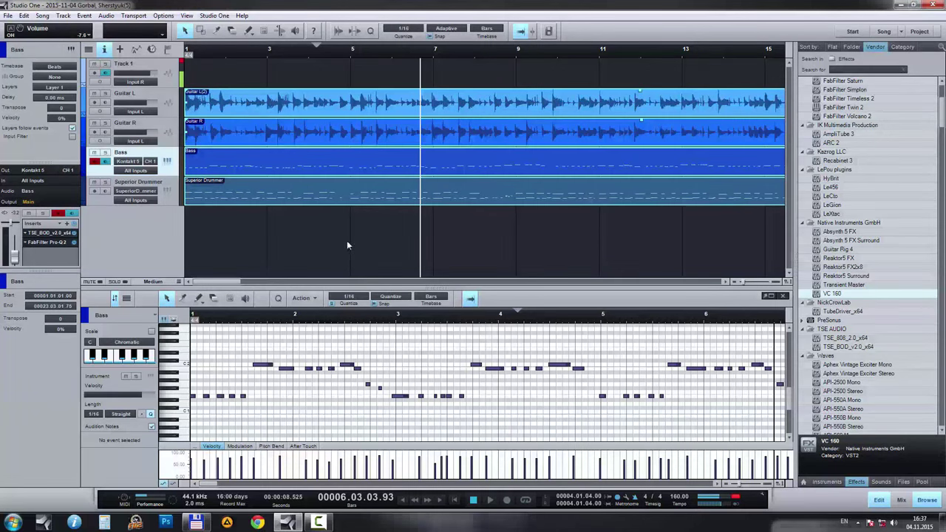
pyautogui.click(351, 316)
pyautogui.hotkey('ctrl', 'a')
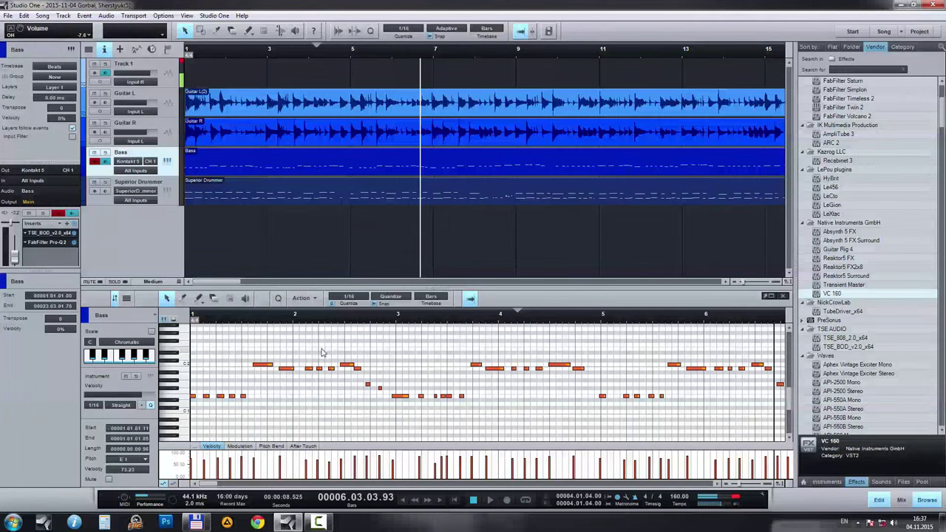
pyautogui.moveTo(367, 385); pyautogui.dragTo(365, 384)
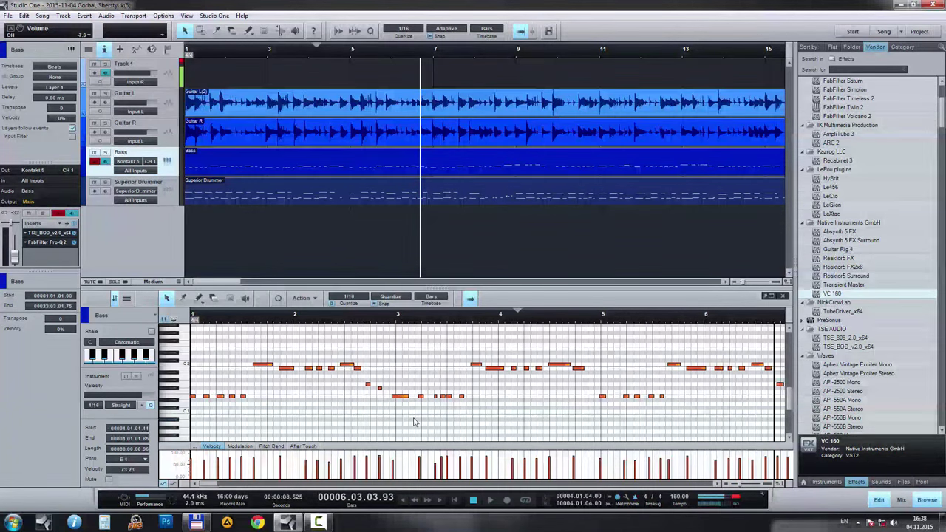
pyautogui.click(388, 385)
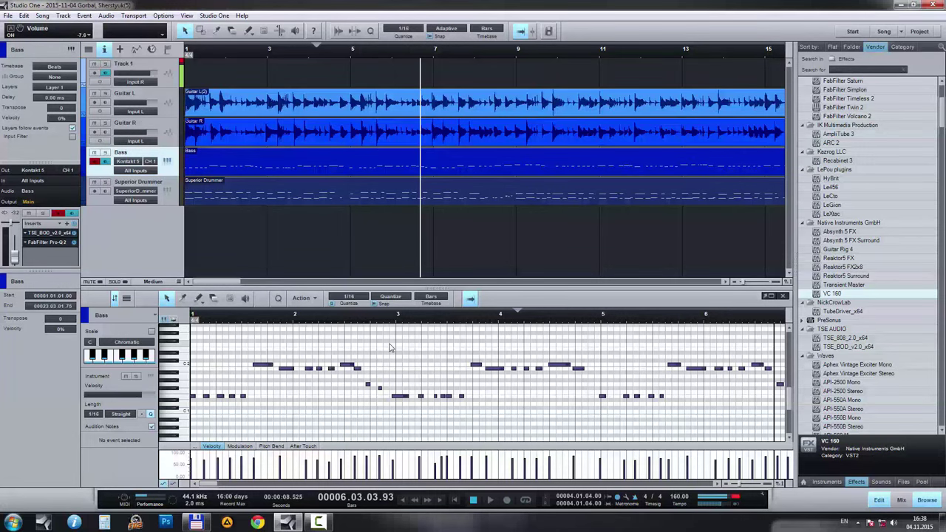
# Step: Play the song from the start with the mixer shown, solo the Bass channel, lower its volume to -3.8 dB and clear all solos
pyautogui.press('F2')
pyautogui.press('F3')
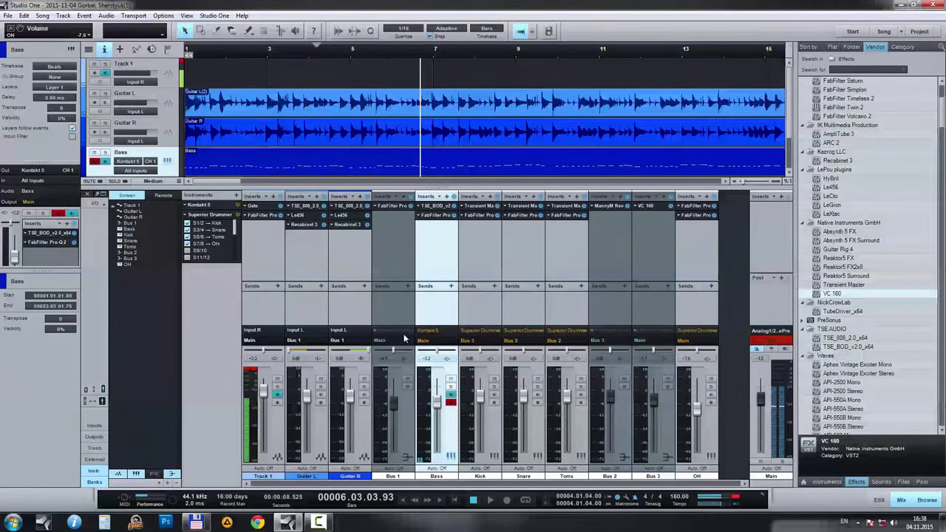
pyautogui.click(473, 500)
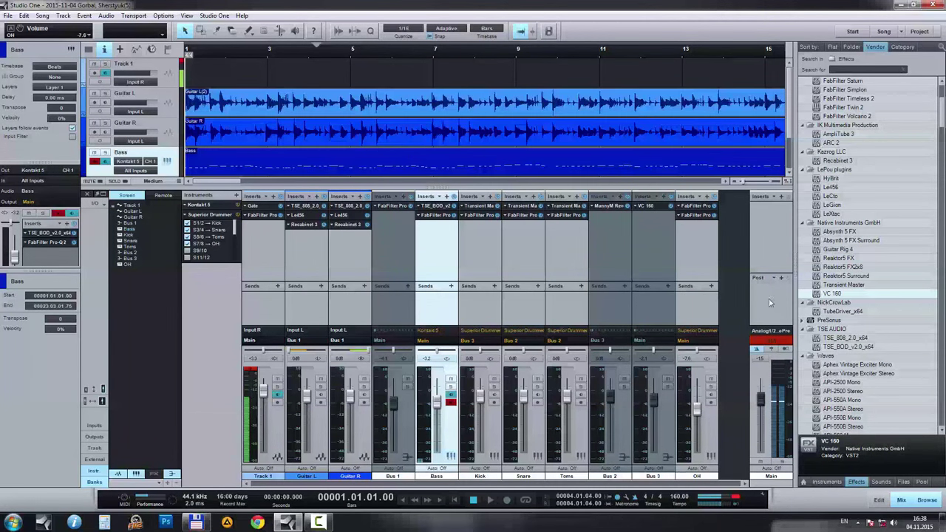
pyautogui.press('space')
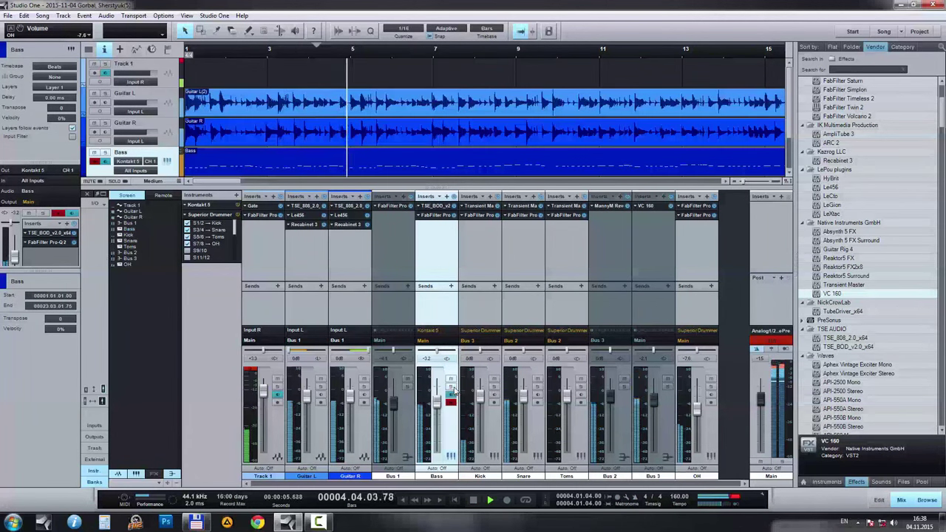
pyautogui.click(451, 386)
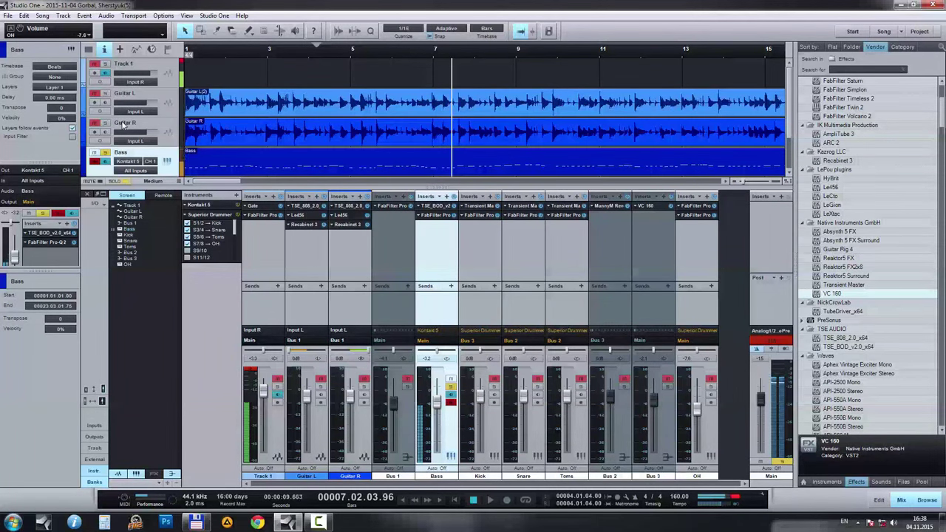
pyautogui.scroll(-2, 140, 124)
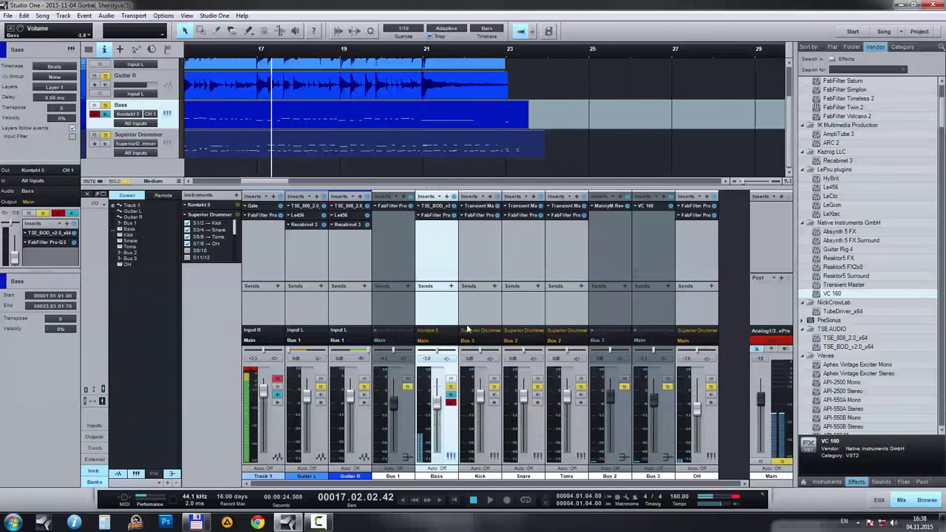
pyautogui.click(124, 182)
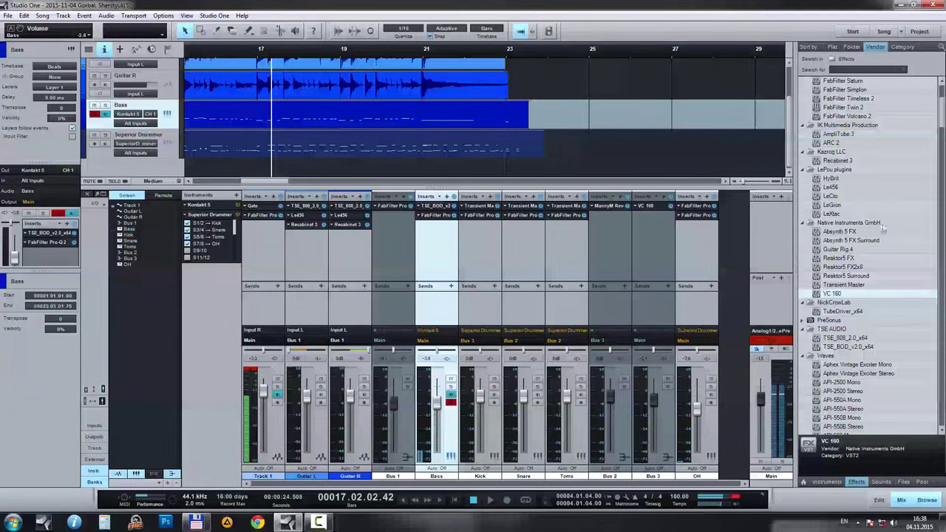
# Step: Add FabFilter Pro-L to the Main channel's post-fader inserts and set its output level to -0.12 dB
pyautogui.scroll(-1, 914, 215)
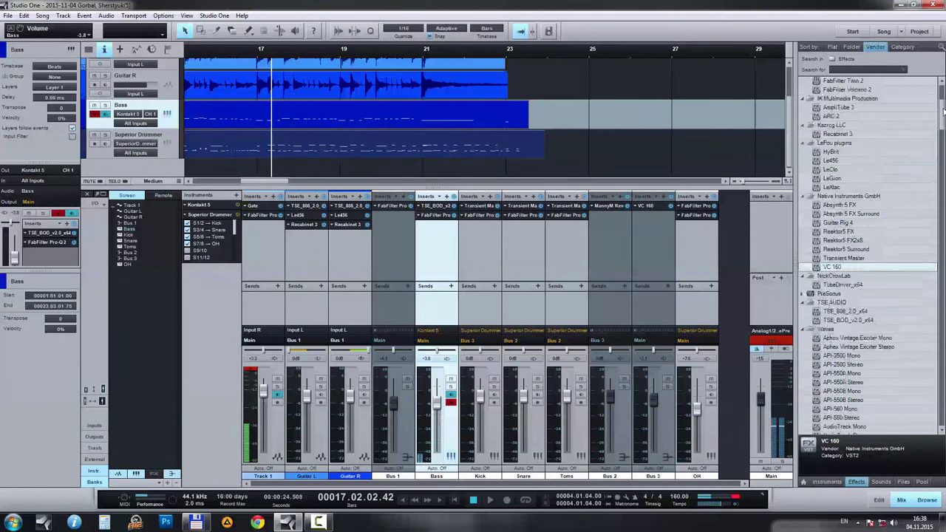
pyautogui.scroll(6, 856, 208)
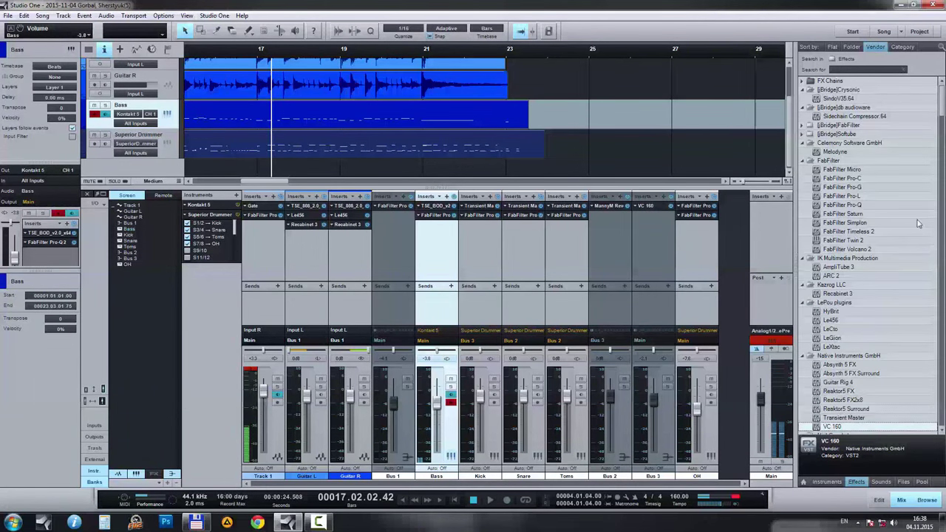
pyautogui.moveTo(854, 197); pyautogui.dragTo(781, 304)
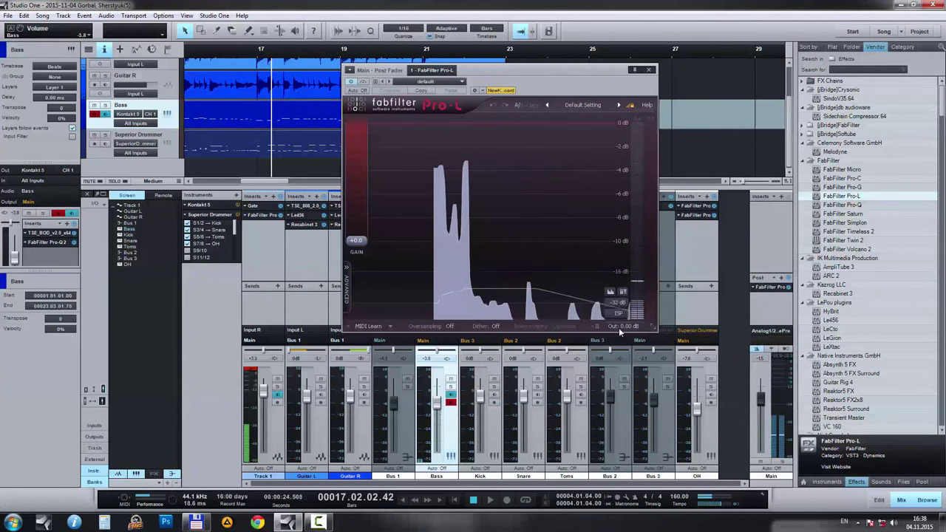
pyautogui.moveTo(618, 327); pyautogui.dragTo(609, 340)
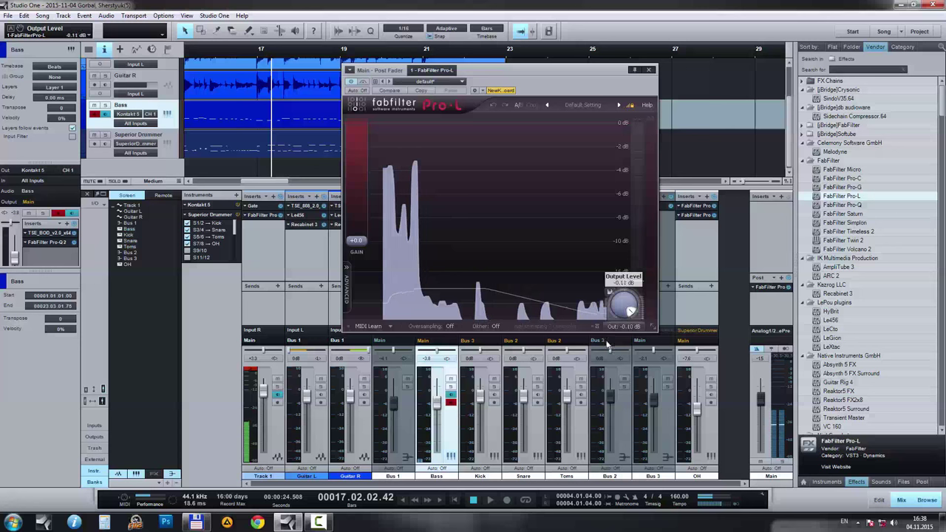
# Step: Play the song from the start, raise the Pro-L gain to 4.14 dB and close the limiter
pyautogui.click(456, 501)
pyautogui.click(489, 499)
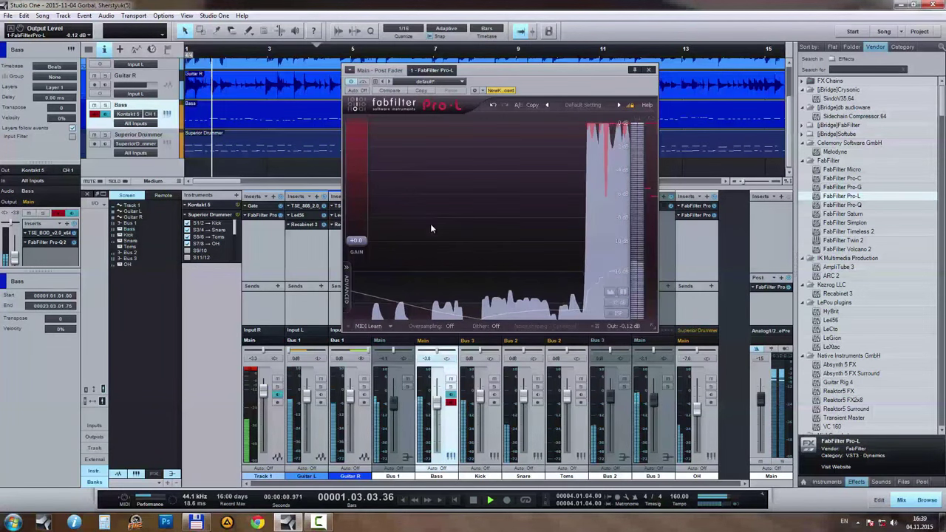
pyautogui.moveTo(356, 240); pyautogui.dragTo(362, 226)
pyautogui.click(769, 287)
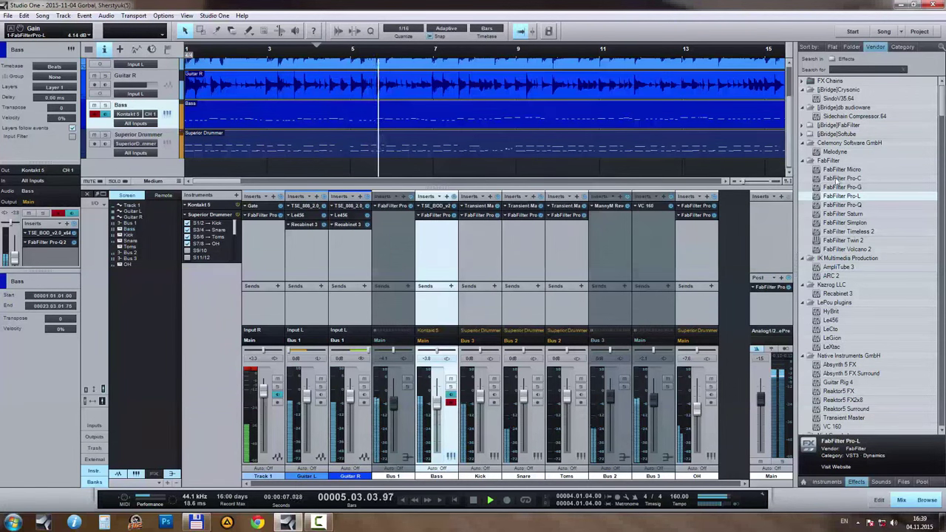
# Step: Stop playback, add FabFilter Pro-Q to the Main channel's inserts and set its analyzer to Post-EQ
pyautogui.click(766, 312)
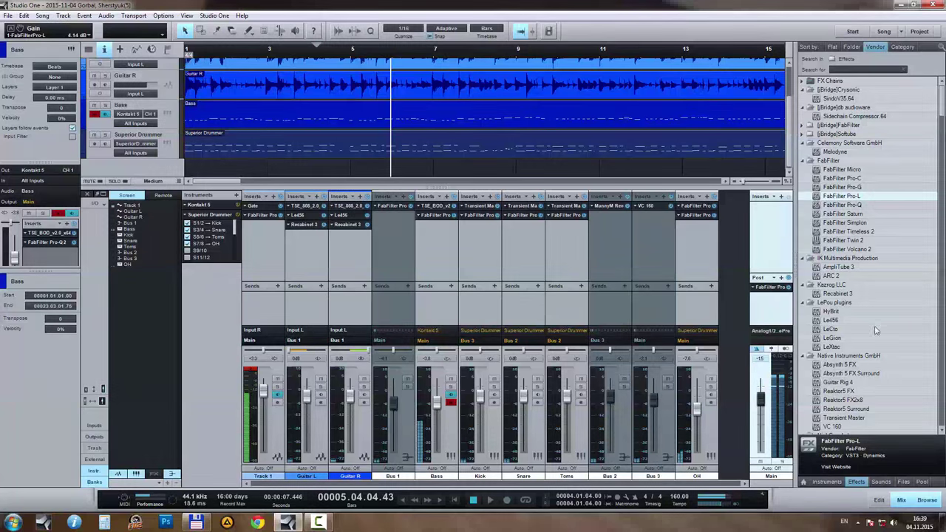
pyautogui.scroll(-2, 877, 272)
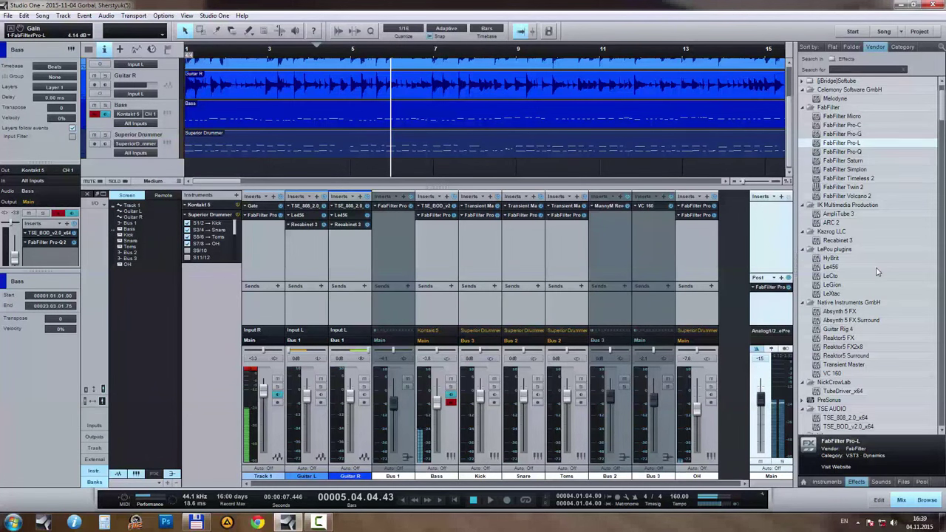
pyautogui.scroll(1, 878, 272)
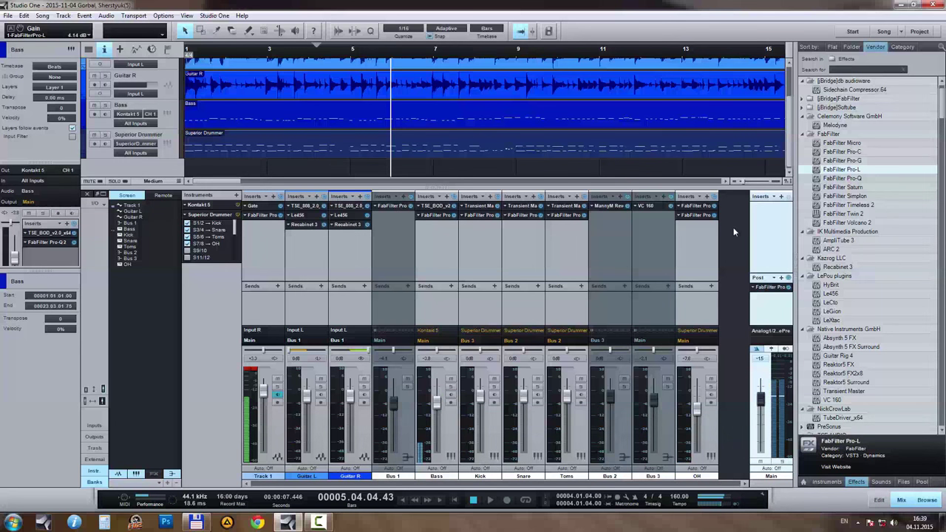
pyautogui.moveTo(878, 180); pyautogui.dragTo(769, 230)
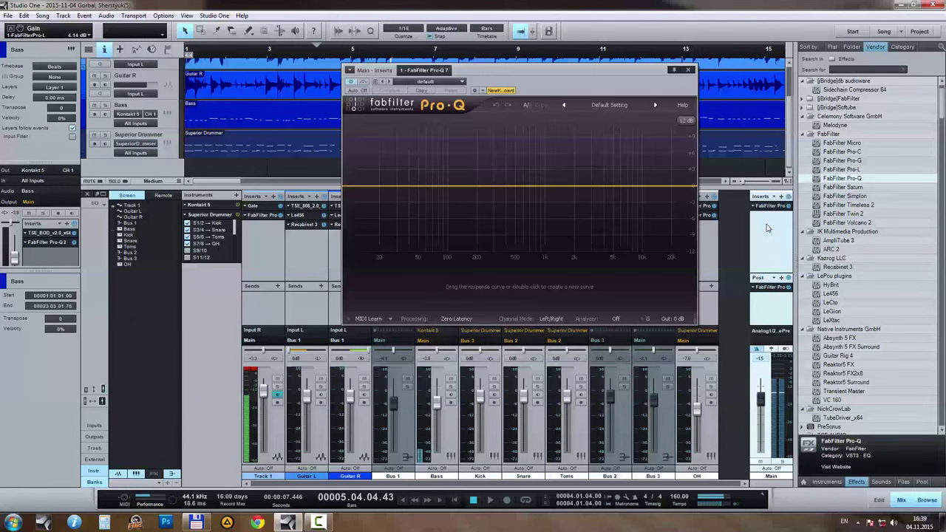
pyautogui.click(618, 319)
pyautogui.click(633, 353)
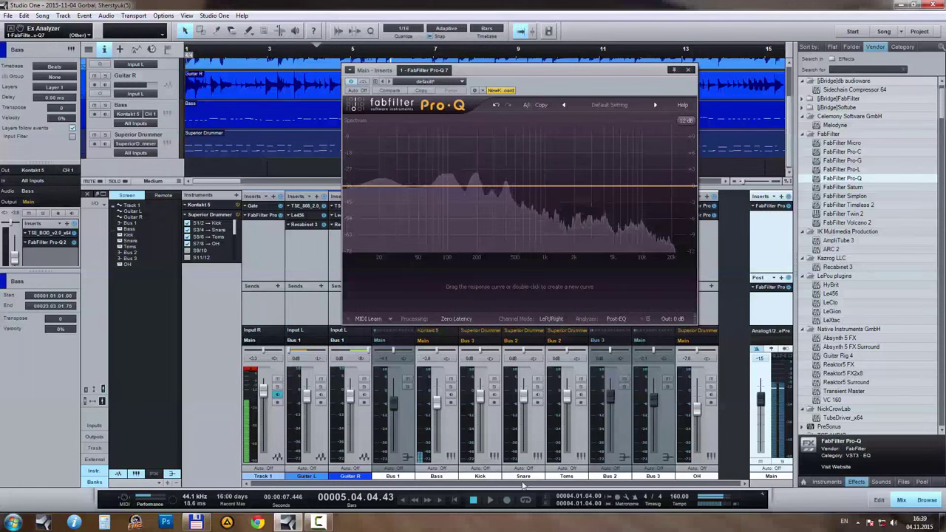
# Step: Play the song from the start and add a Pro-Q high shelf at about 2750 Hz with about +3.4 dB gain
pyautogui.press('space')
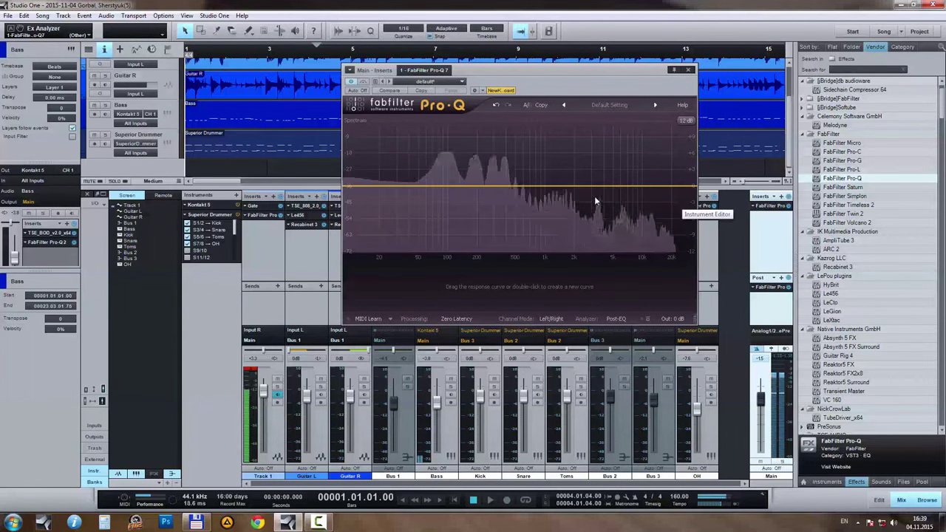
pyautogui.press('space')
pyautogui.moveTo(662, 190); pyautogui.dragTo(587, 176)
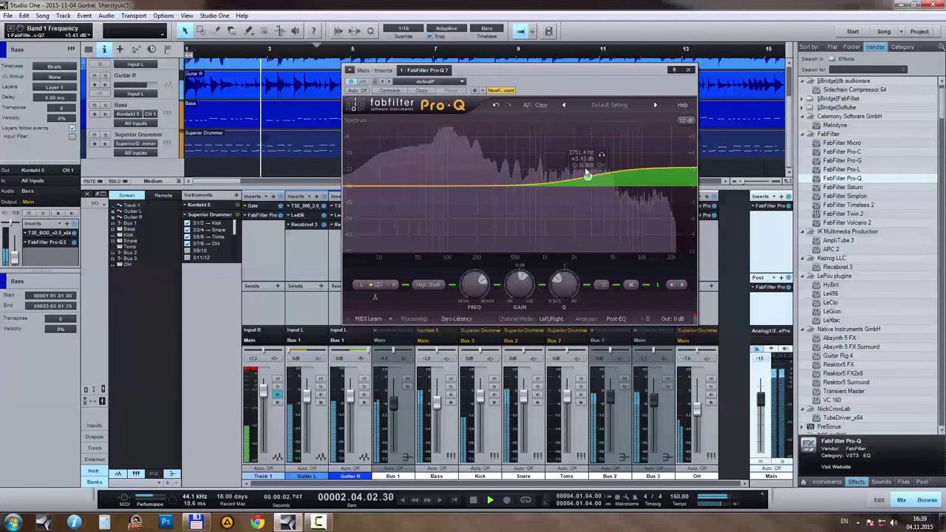
# Step: Add a low shelf at about 11.4 Hz with -30 dB gain and Q 1.194 to cut the sub-bass
pyautogui.moveTo(362, 189); pyautogui.dragTo(351, 219)
pyautogui.scroll(5, 564, 284)
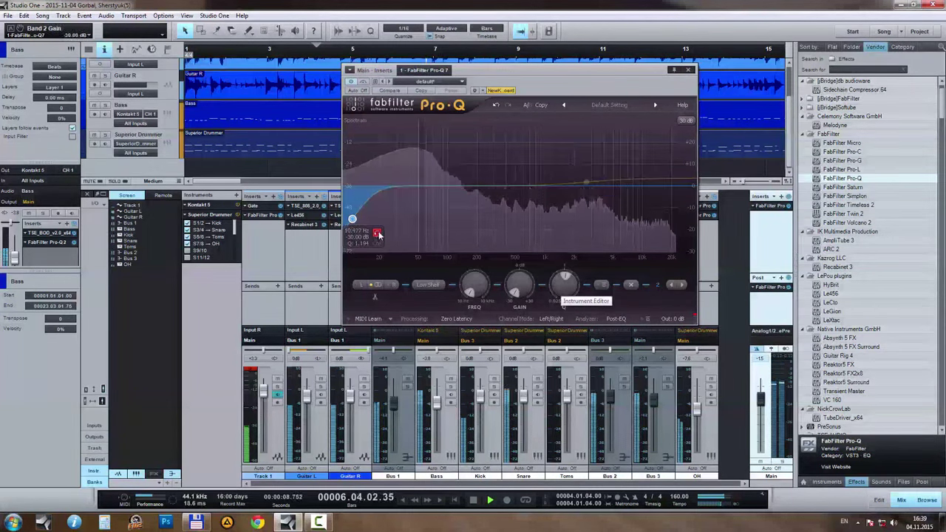
pyautogui.moveTo(376, 234); pyautogui.dragTo(381, 235)
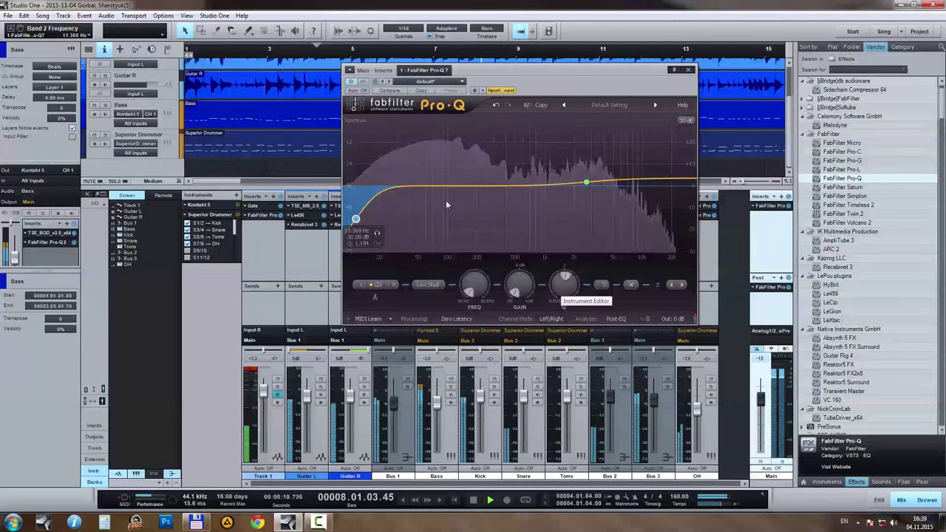
# Step: Add a slight low-frequency bell boost and a bell cut of -2.26 dB at about 117 Hz with Q 2.466
pyautogui.moveTo(452, 187)
pyautogui.mouseDown()
pyautogui.moveTo(425, 185)
pyautogui.moveTo(463, 190)
pyautogui.mouseUp()
pyautogui.moveTo(566, 283); pyautogui.dragTo(568, 278)
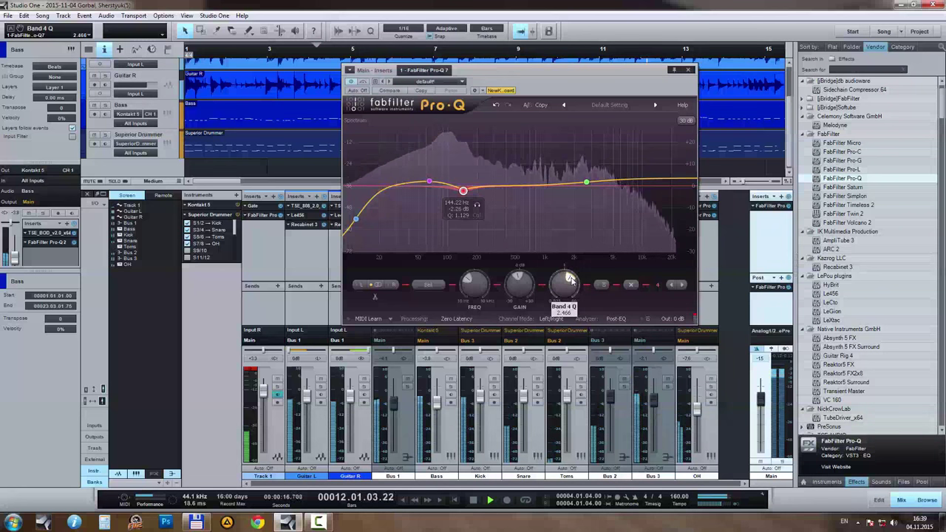
pyautogui.moveTo(476, 205); pyautogui.dragTo(454, 207)
# Step: Raise the high shelf's gain to 5.10 dB, close the equalizer and return to the song start
pyautogui.click(586, 183)
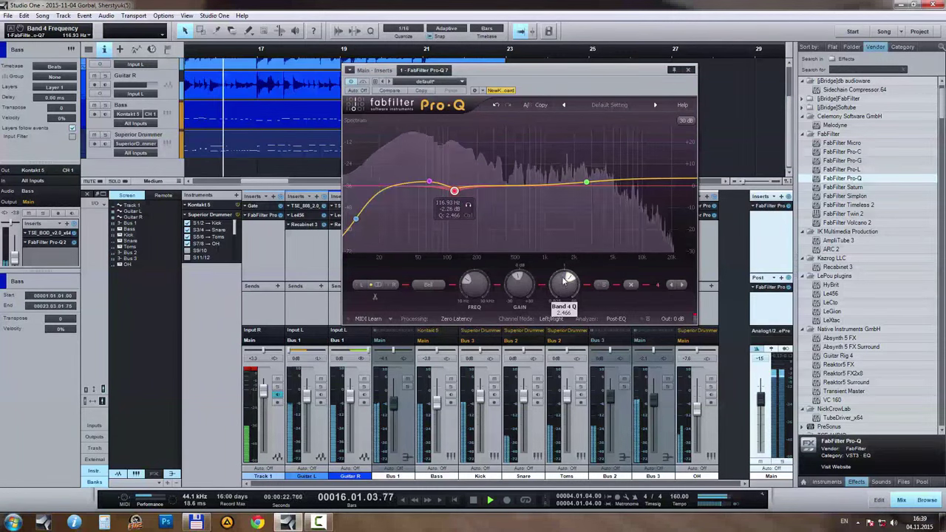
pyautogui.moveTo(586, 182); pyautogui.dragTo(584, 180)
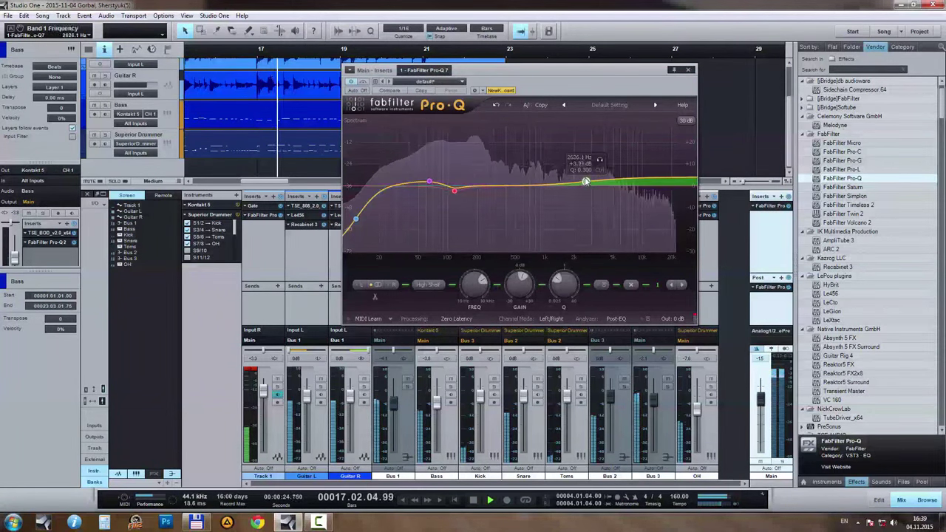
pyautogui.click(688, 69)
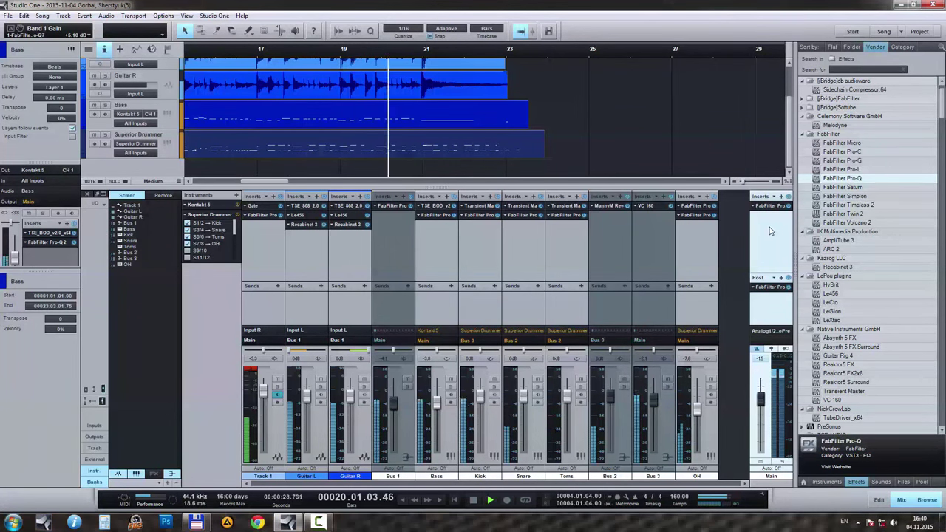
pyautogui.click(474, 500)
pyautogui.click(458, 502)
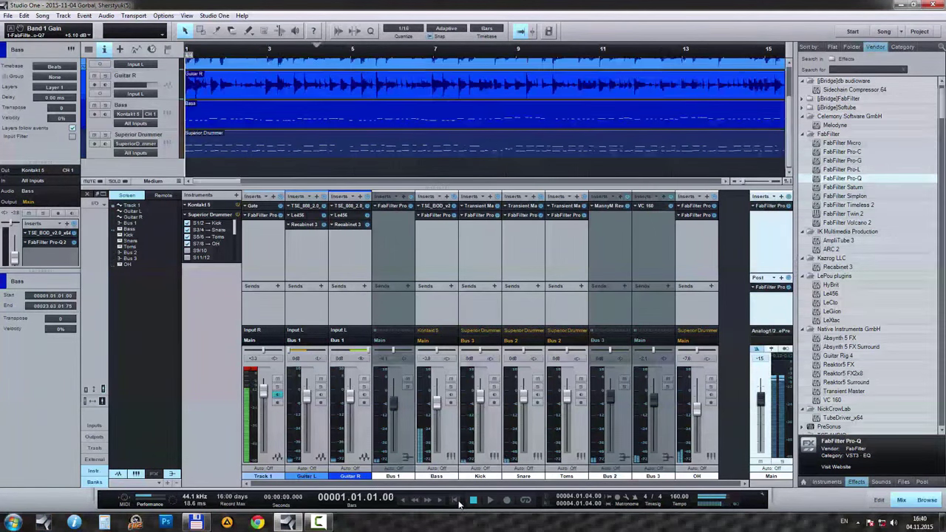
# Step: Add VC 160 after the equalizer on the Main channel and set compression to 1.6 and threshold to 234 mV during playback
pyautogui.scroll(-1, 887, 311)
pyautogui.moveTo(832, 373); pyautogui.dragTo(769, 231)
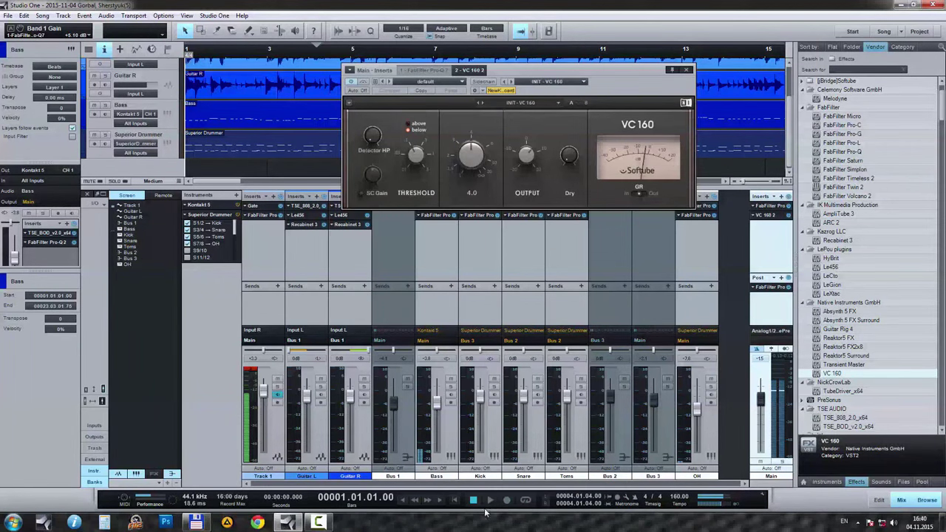
pyautogui.press('space')
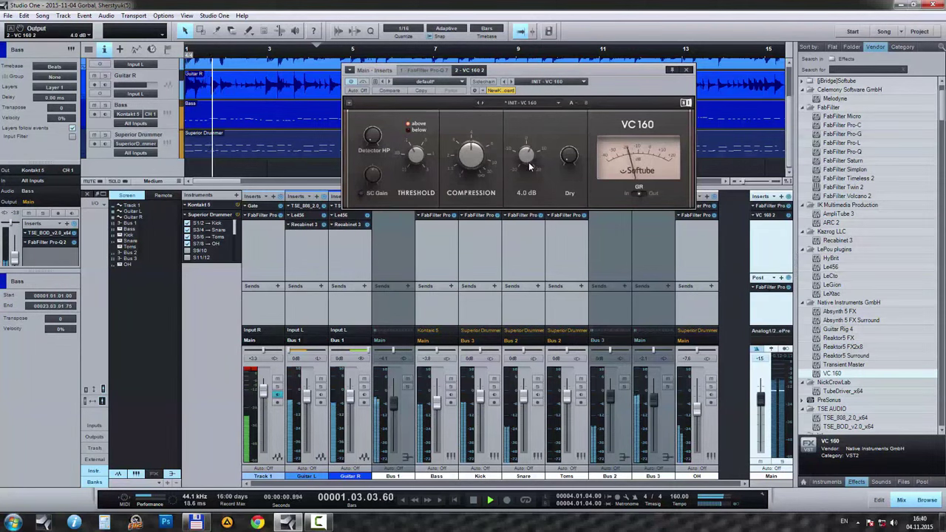
pyautogui.moveTo(472, 156); pyautogui.dragTo(474, 224)
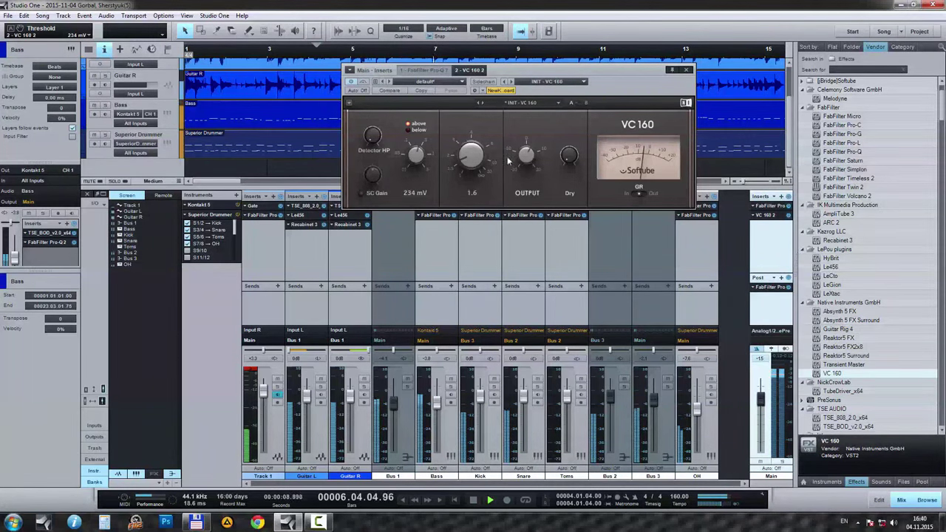
# Step: Set the VC 160 output to 5.2 dB, close the compressor, stop playback at the song start and hide the mixer
pyautogui.moveTo(527, 153)
pyautogui.scroll(-1, 524, 150)
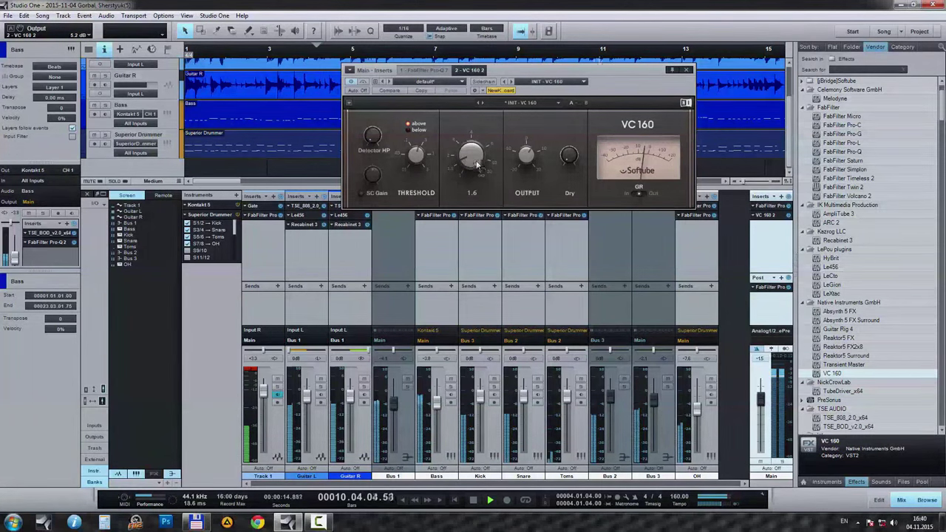
pyautogui.click(689, 70)
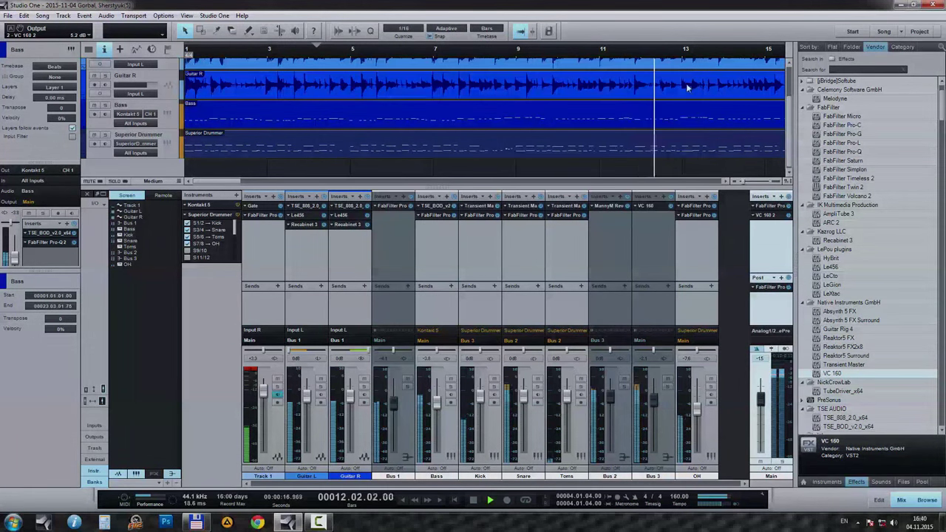
pyautogui.click(473, 500)
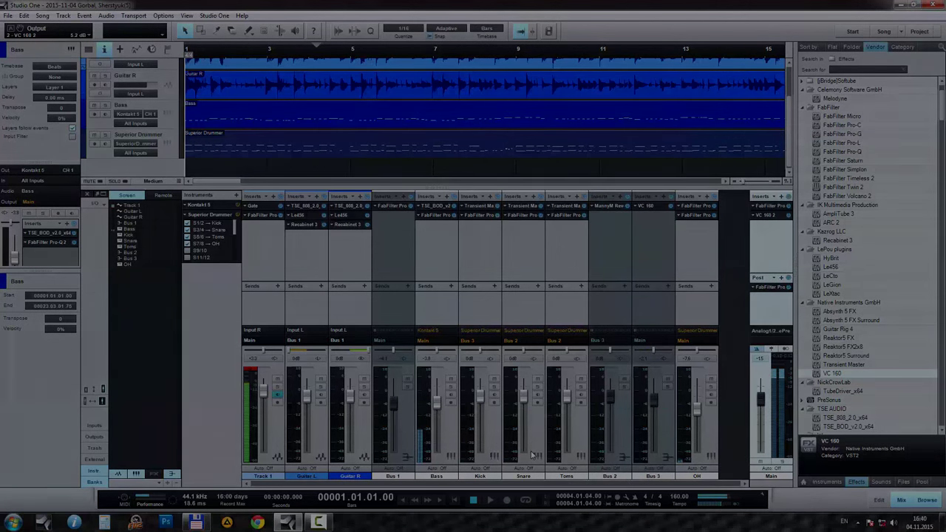
pyautogui.press('F3')
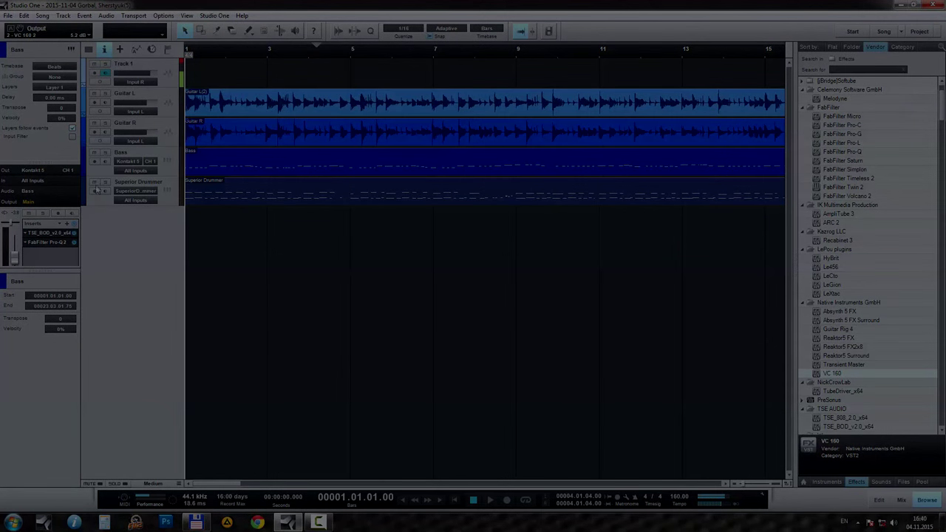